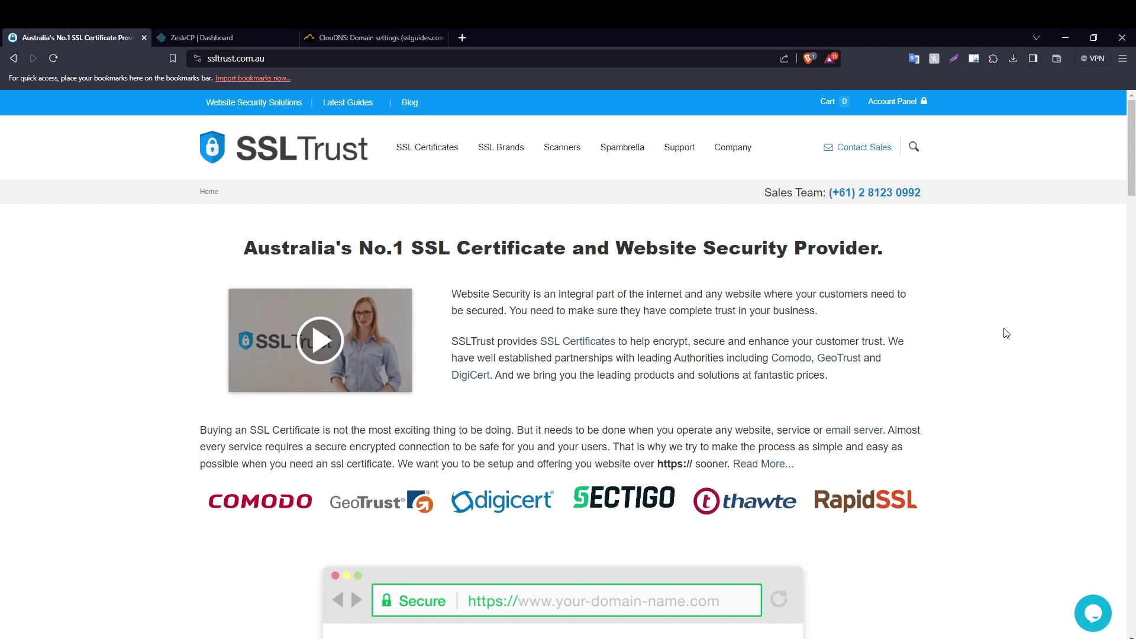
Check the ZesleCP panel's connection security details, then return to the SSLTrust homepage.
{"action": "left_click", "coordinate": [168, 37]}
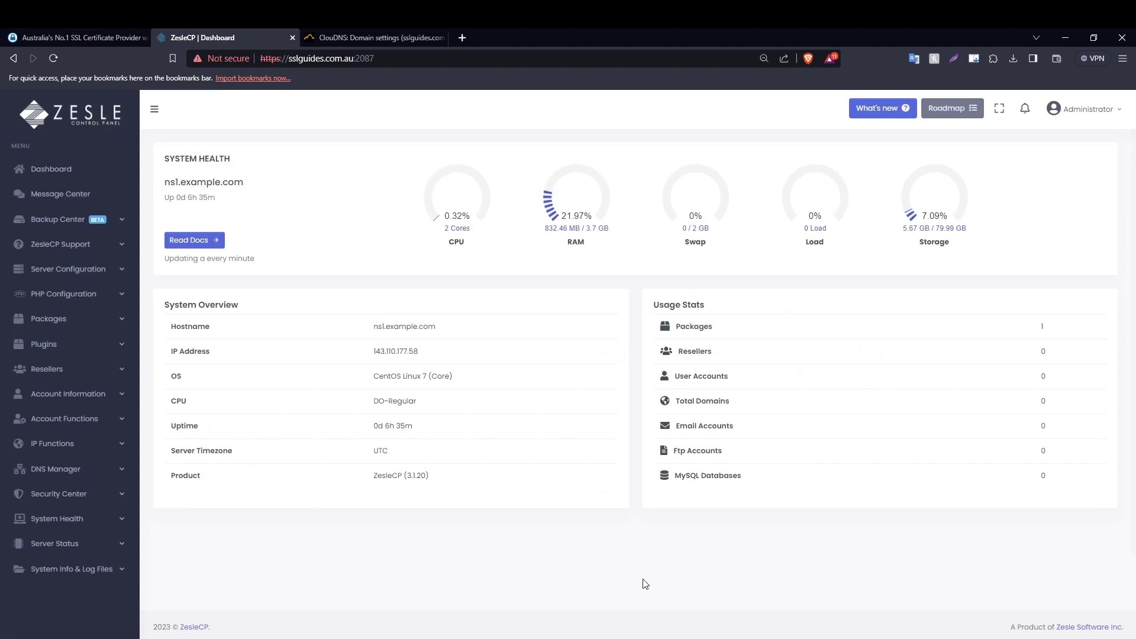
{"action": "left_click", "coordinate": [230, 59]}
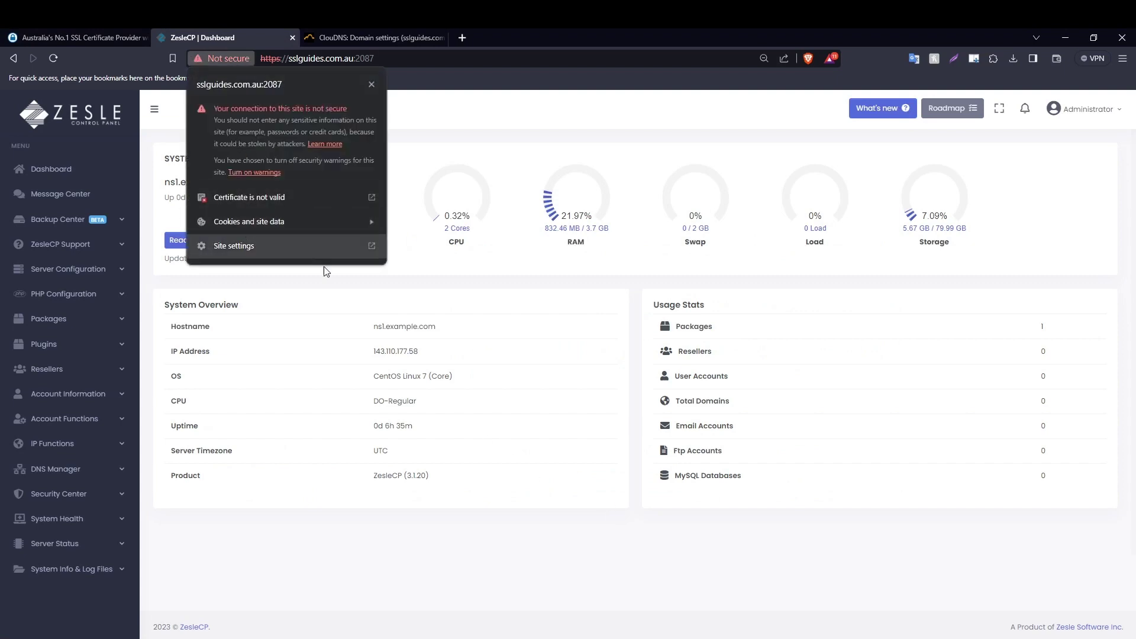
{"action": "left_click", "coordinate": [327, 296]}
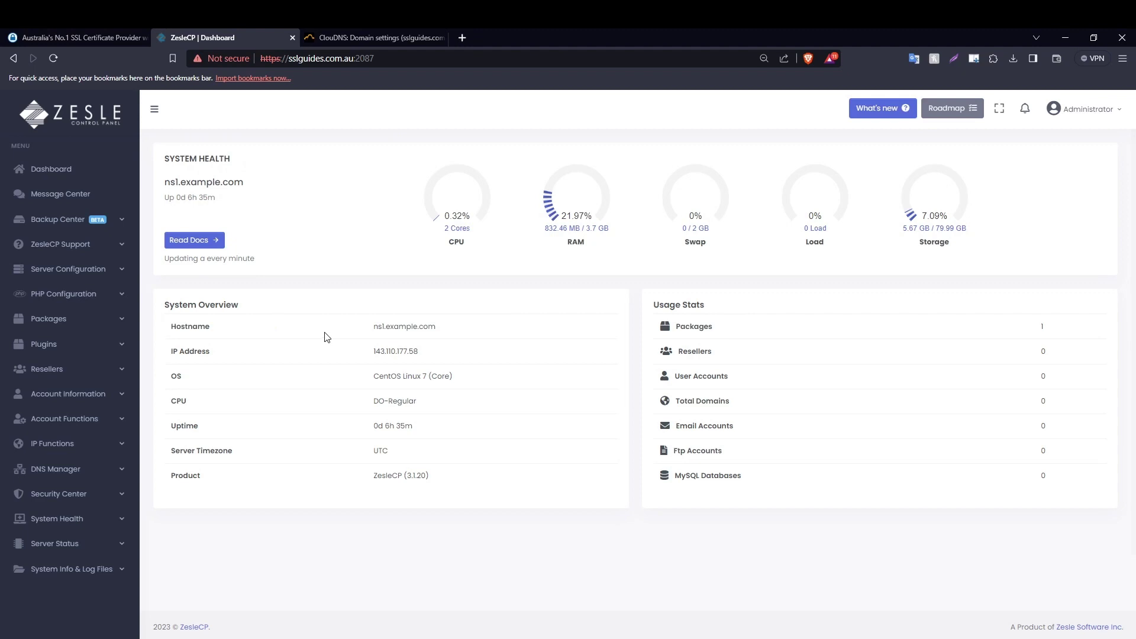
{"action": "left_click", "coordinate": [76, 38]}
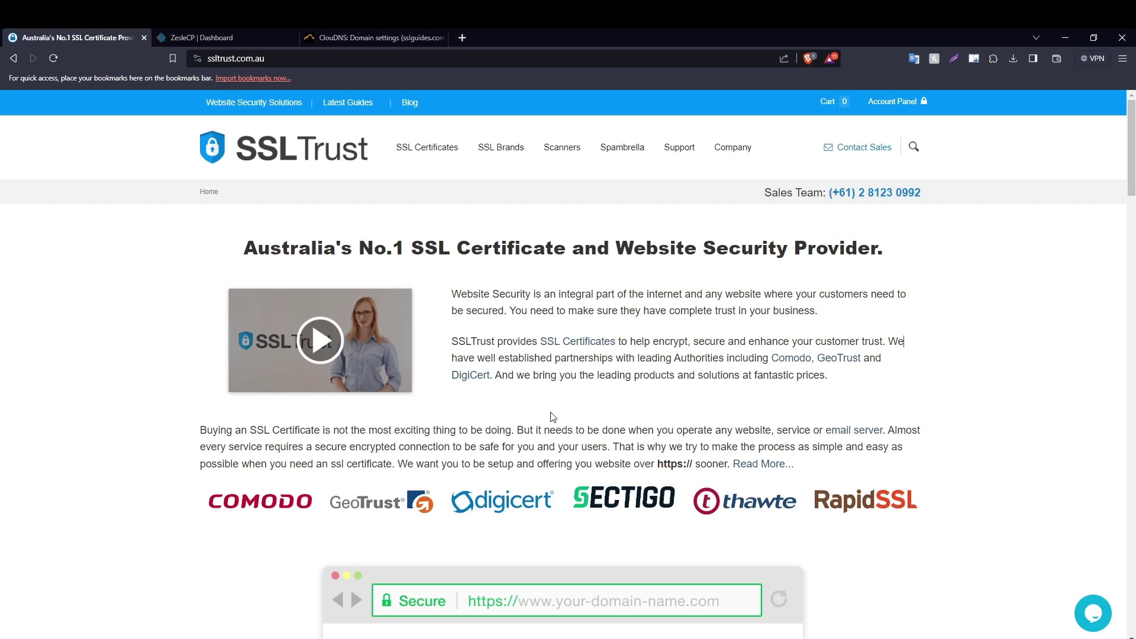
Open the CSR and Key Generator from the SSLTrust homepage footer's Tools and Services.
{"action": "scroll", "coordinate": [553, 417], "scroll_direction": "down", "scroll_amount": 15}
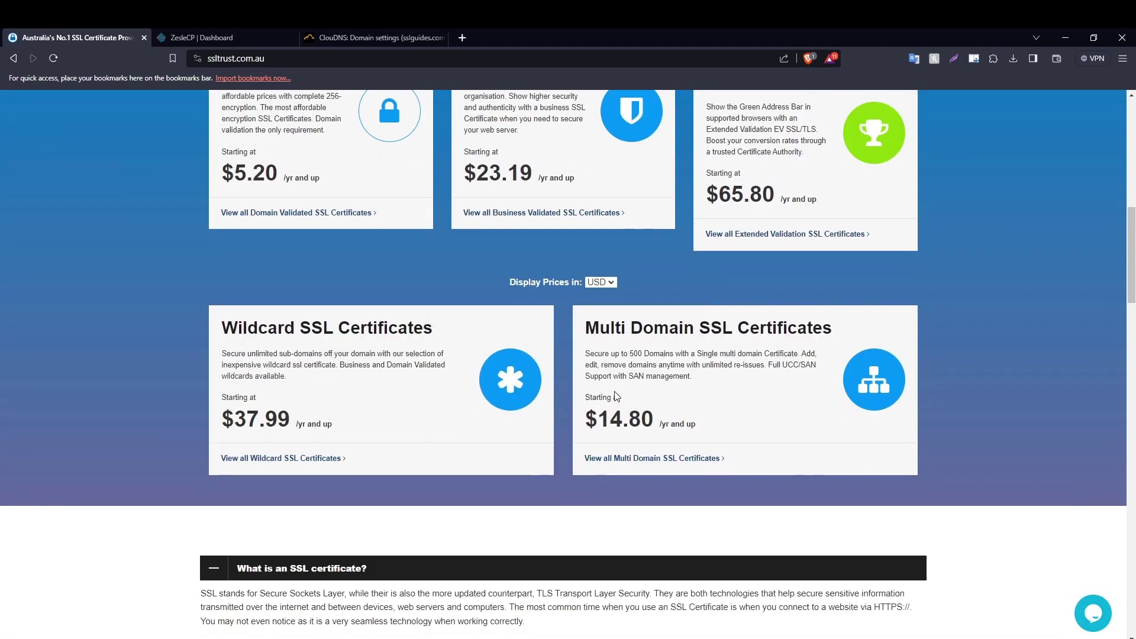
{"action": "scroll", "coordinate": [651, 391], "scroll_direction": "down", "scroll_amount": 8}
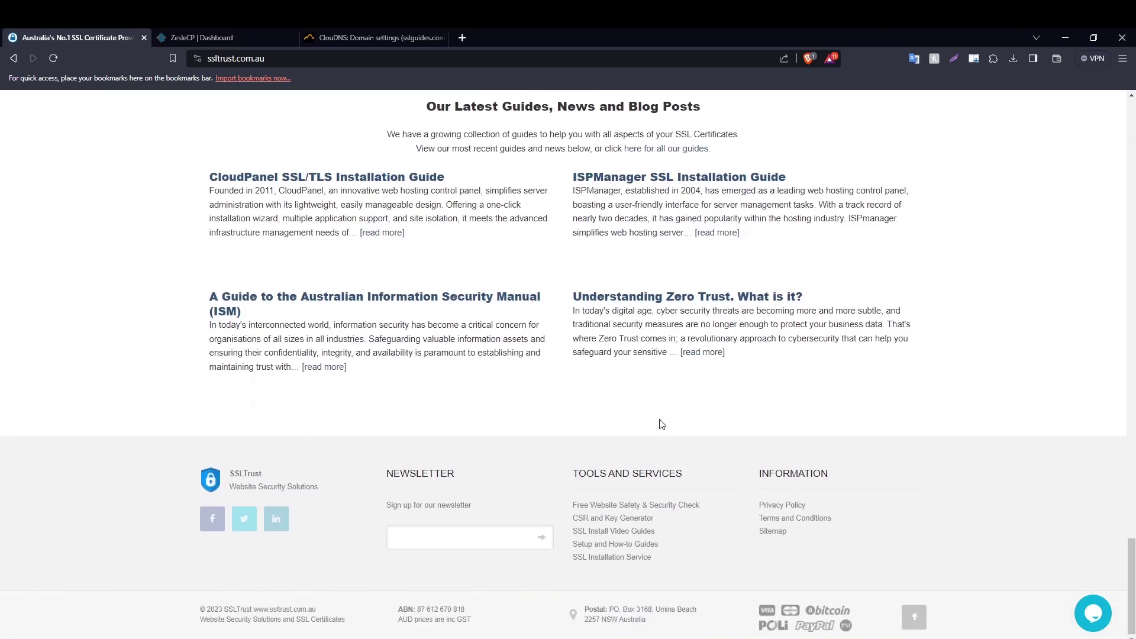
{"action": "left_click", "coordinate": [615, 523]}
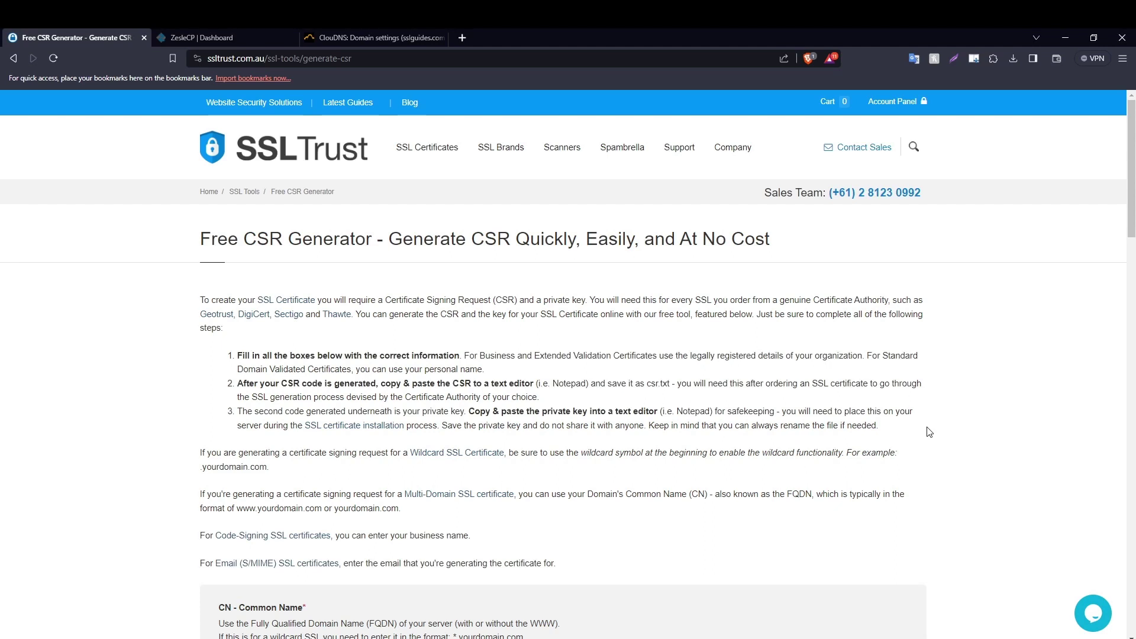
Enter Common Name sslguides.com.au, Organization SSLTrust and Organization Unit IT.
{"action": "scroll", "coordinate": [929, 432], "scroll_direction": "down", "scroll_amount": 3}
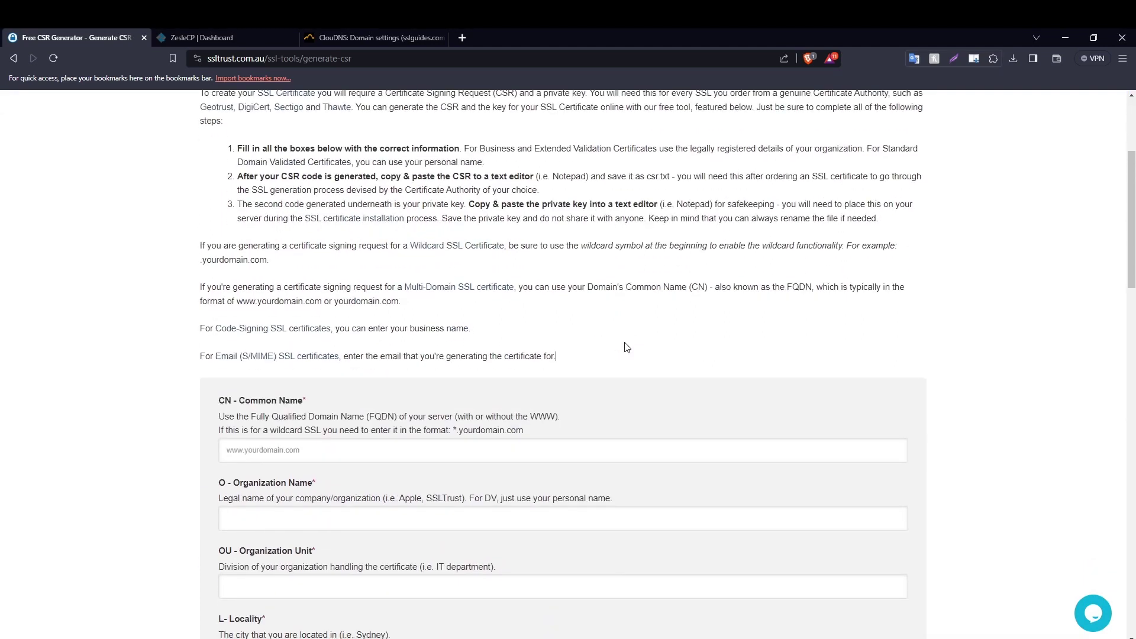
{"action": "left_click", "coordinate": [377, 449]}
{"action": "type", "text": "sslguides"}
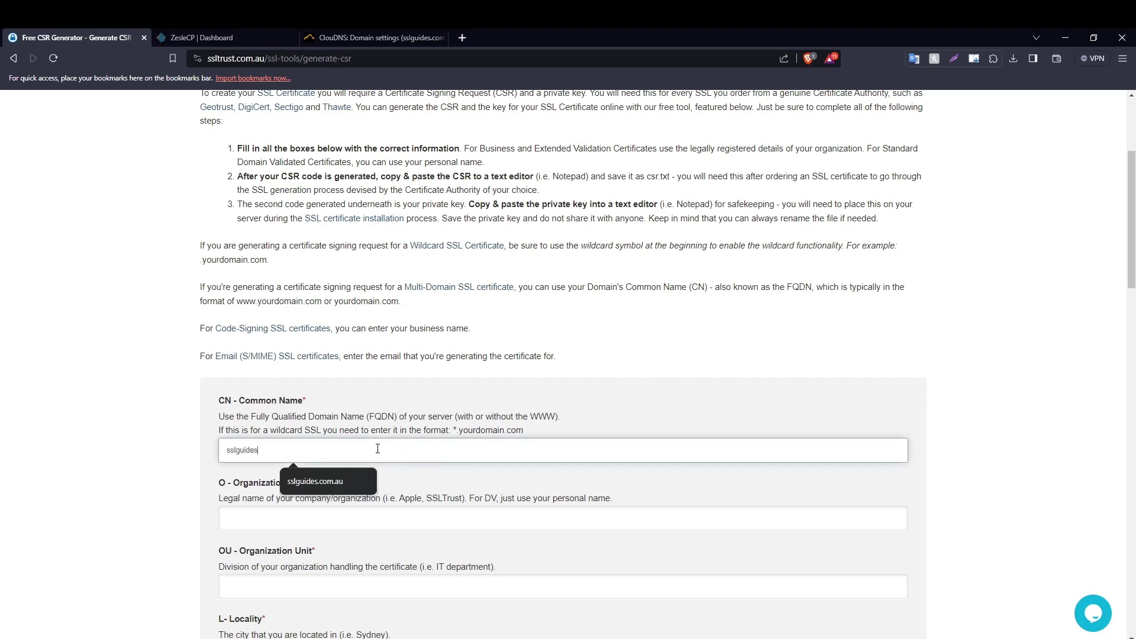
{"action": "type", "text": ".com.au"}
{"action": "left_click", "coordinate": [366, 512]}
{"action": "type", "text": "S"}
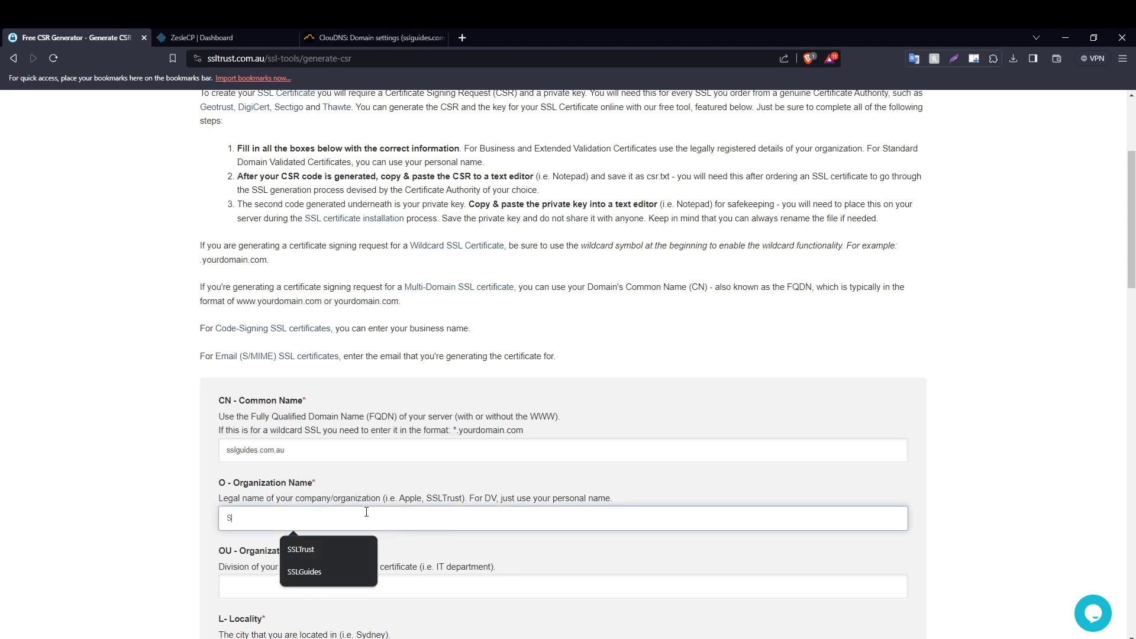
{"action": "type", "text": "SLTrust"}
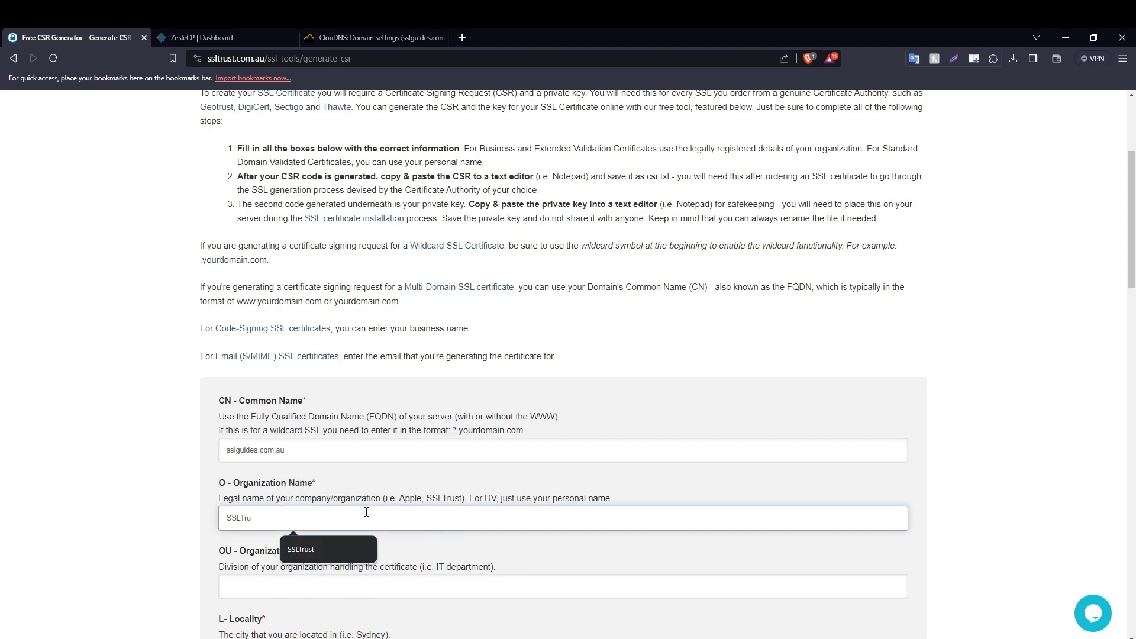
{"action": "scroll", "coordinate": [263, 387], "scroll_direction": "down", "scroll_amount": 5}
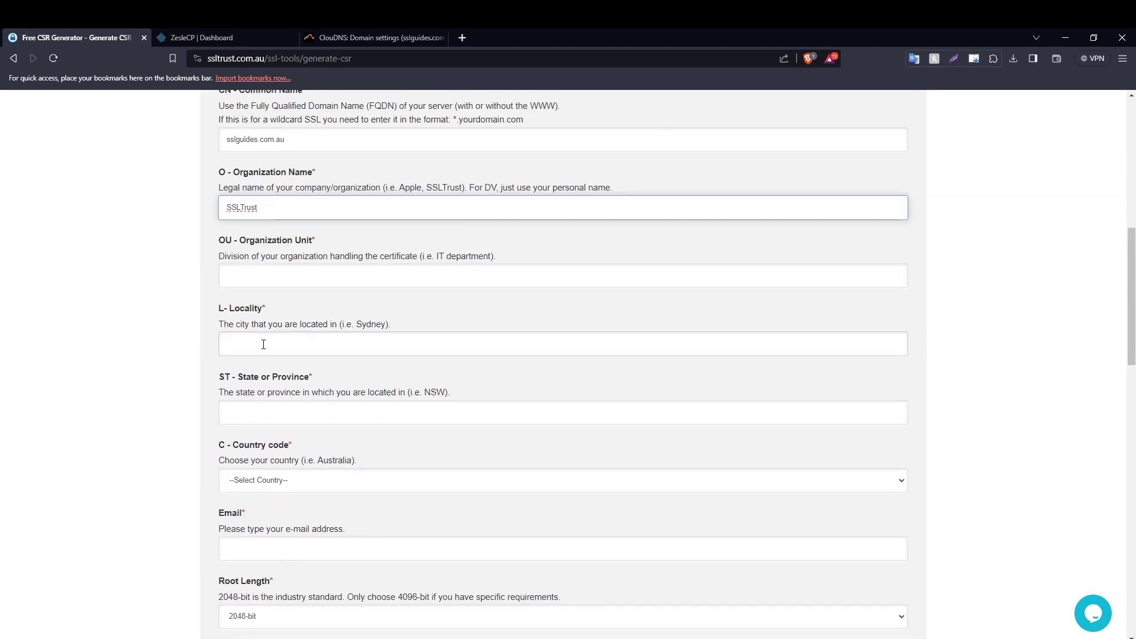
{"action": "scroll", "coordinate": [266, 358], "scroll_direction": "up", "scroll_amount": 2}
{"action": "left_click", "coordinate": [273, 374]}
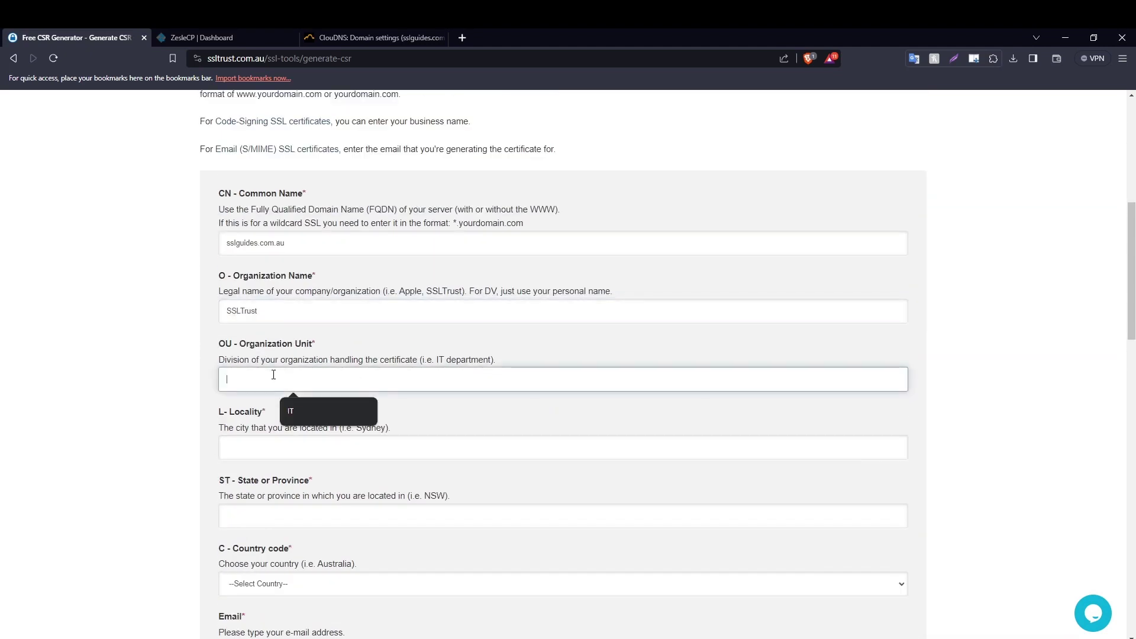
{"action": "type", "text": "IT"}
{"action": "left_click", "coordinate": [132, 330]}
{"action": "scroll", "coordinate": [207, 374], "scroll_direction": "down", "scroll_amount": 1}
{"action": "scroll", "coordinate": [207, 374], "scroll_direction": "down", "scroll_amount": 1}
Set Locality to Sydney, State to NSW and Country to Australia.
{"action": "left_click", "coordinate": [285, 350]}
{"action": "type", "text": "Sydney"}
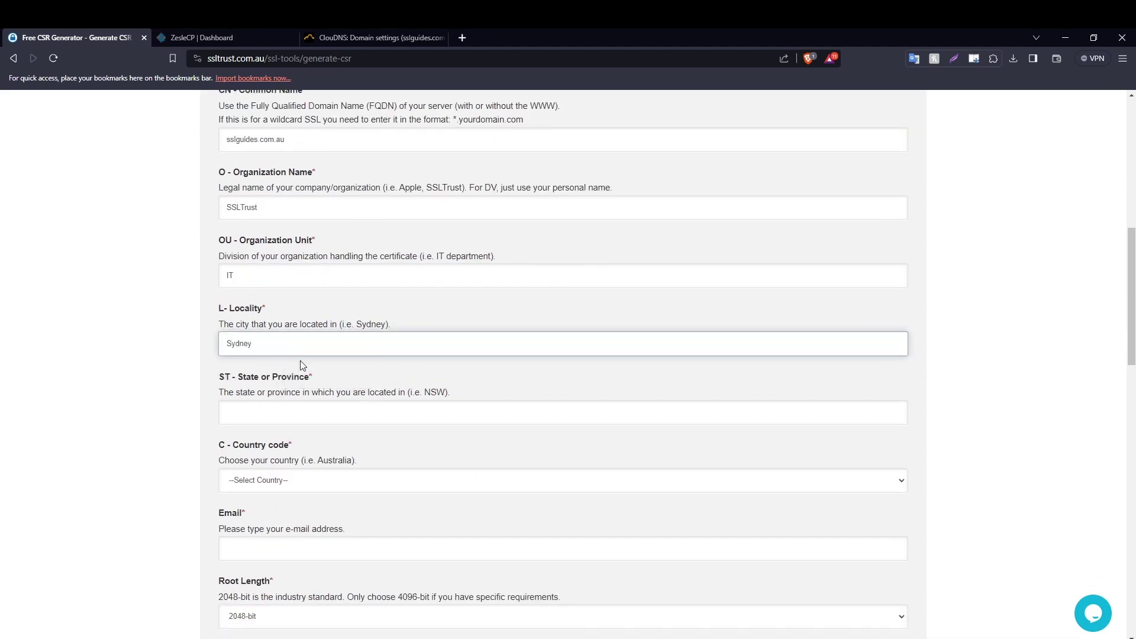
{"action": "left_click", "coordinate": [294, 405]}
{"action": "type", "text": "NSW"}
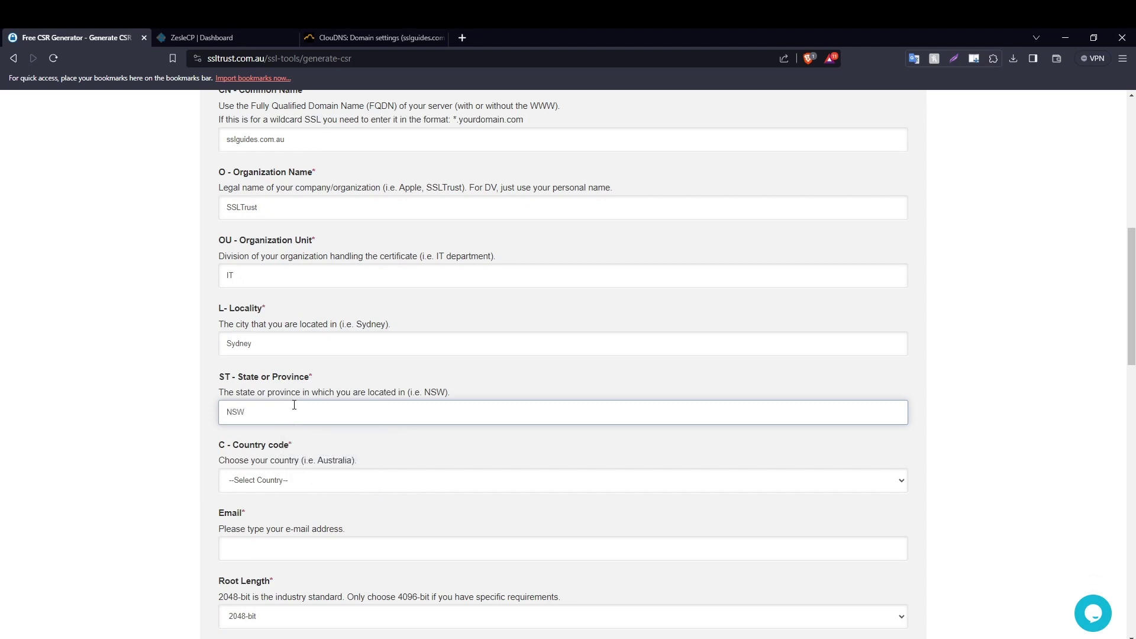
{"action": "scroll", "coordinate": [294, 405], "scroll_direction": "down", "scroll_amount": 3}
{"action": "left_click", "coordinate": [292, 278]}
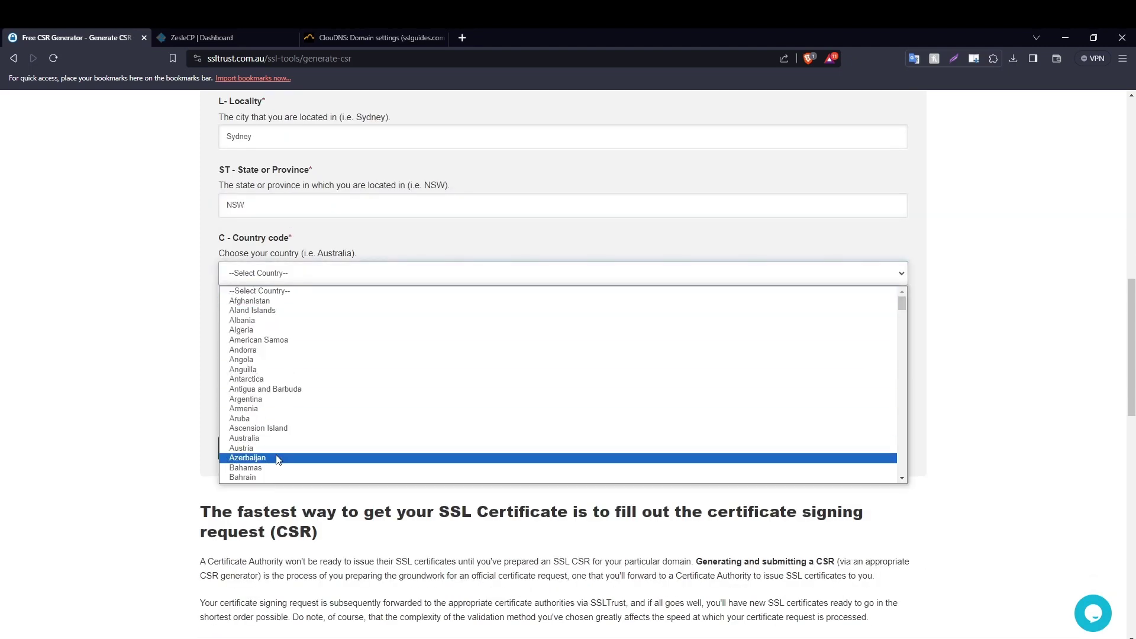
{"action": "left_click", "coordinate": [293, 442]}
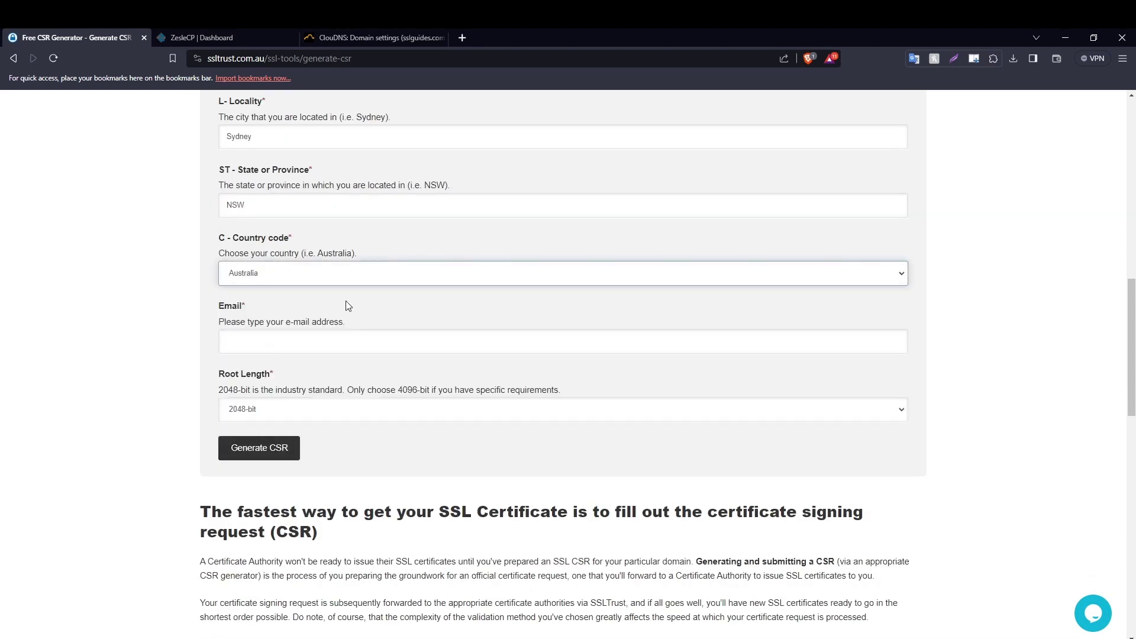
Fill in the contact e-mail address and generate the 2048-bit private key and CSR.
{"action": "left_click", "coordinate": [310, 340]}
{"action": "type", "text": "ssl.gui"}
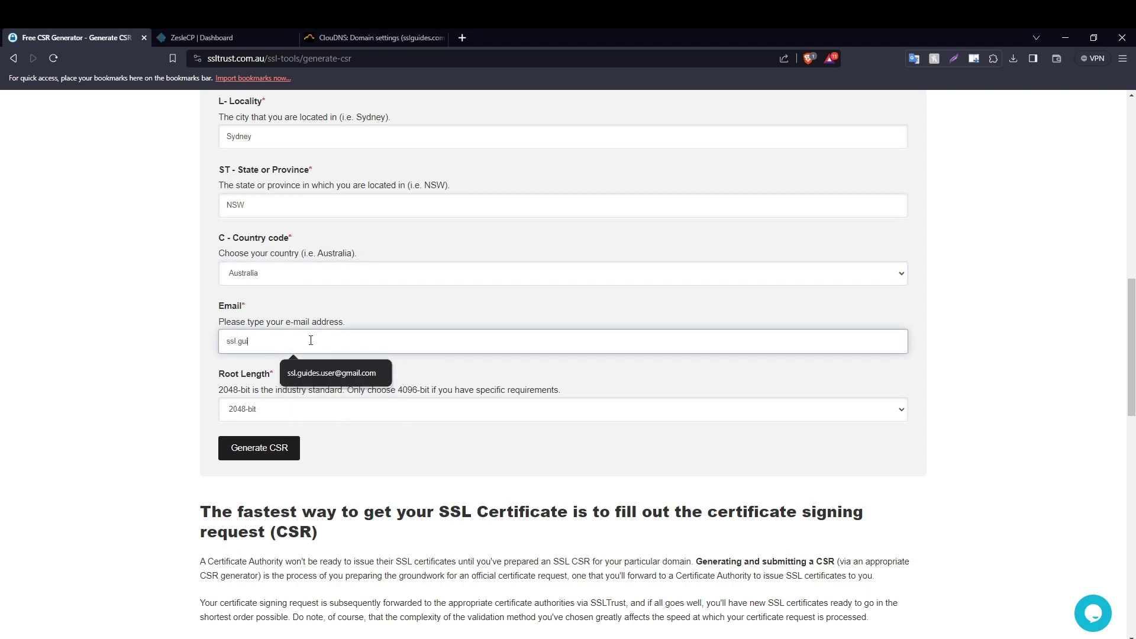
{"action": "left_click", "coordinate": [327, 372]}
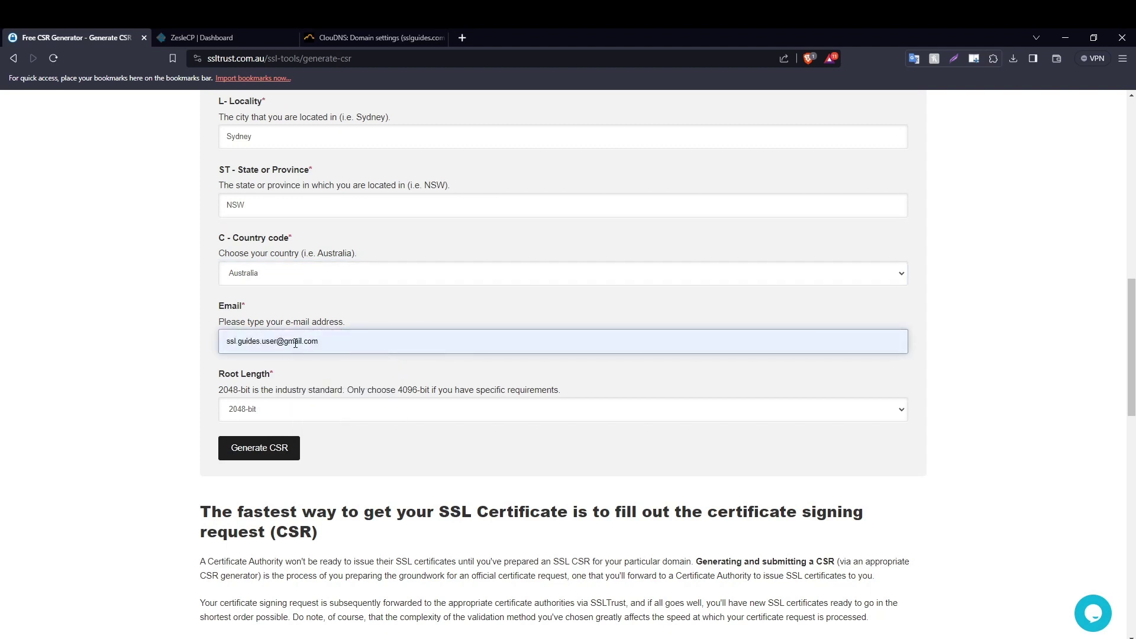
{"action": "scroll", "coordinate": [288, 314], "scroll_direction": "down", "scroll_amount": 2}
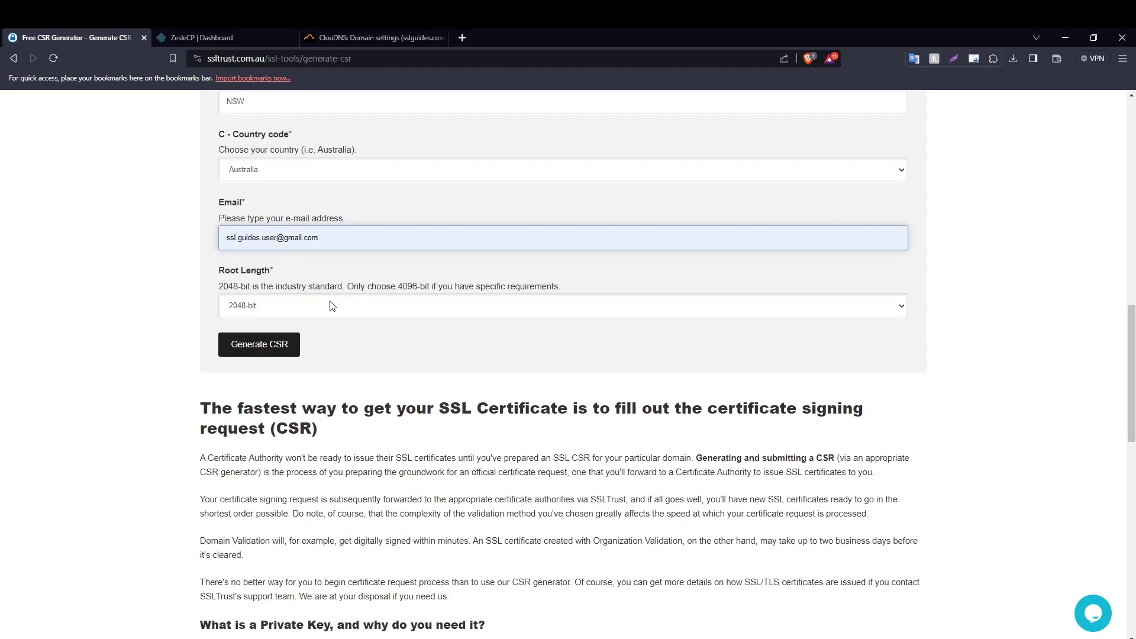
{"action": "left_click", "coordinate": [268, 347]}
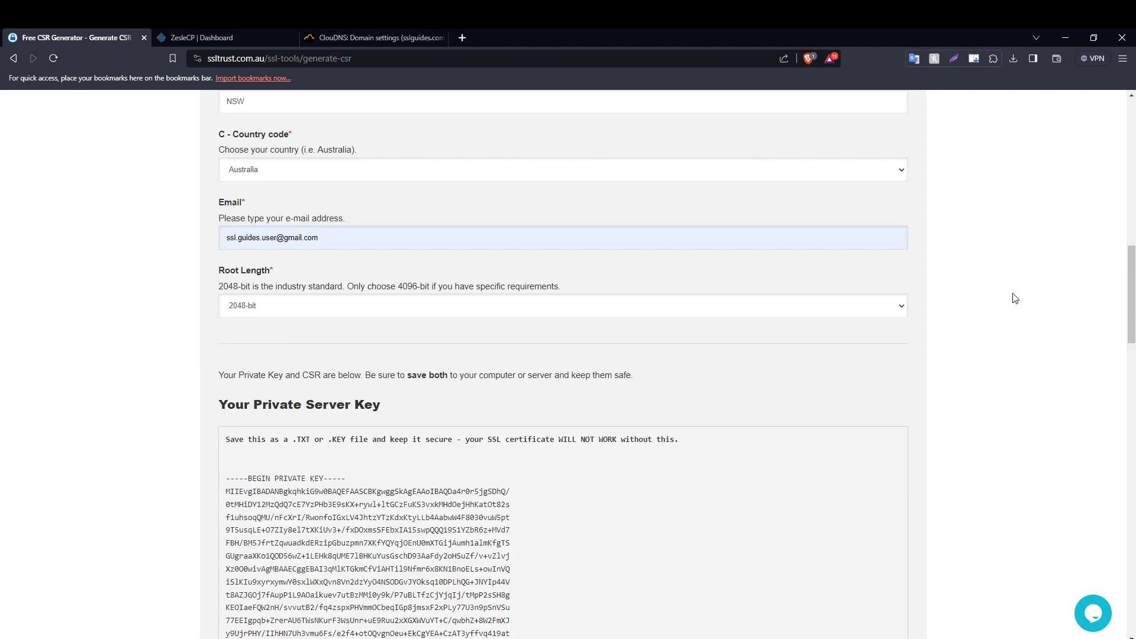
Select the entire generated private key block, then bring up the SSLTrust homepage in a new tab.
{"action": "left_click_drag", "start_coordinate": [1131, 284], "coordinate": [1134, 322]}
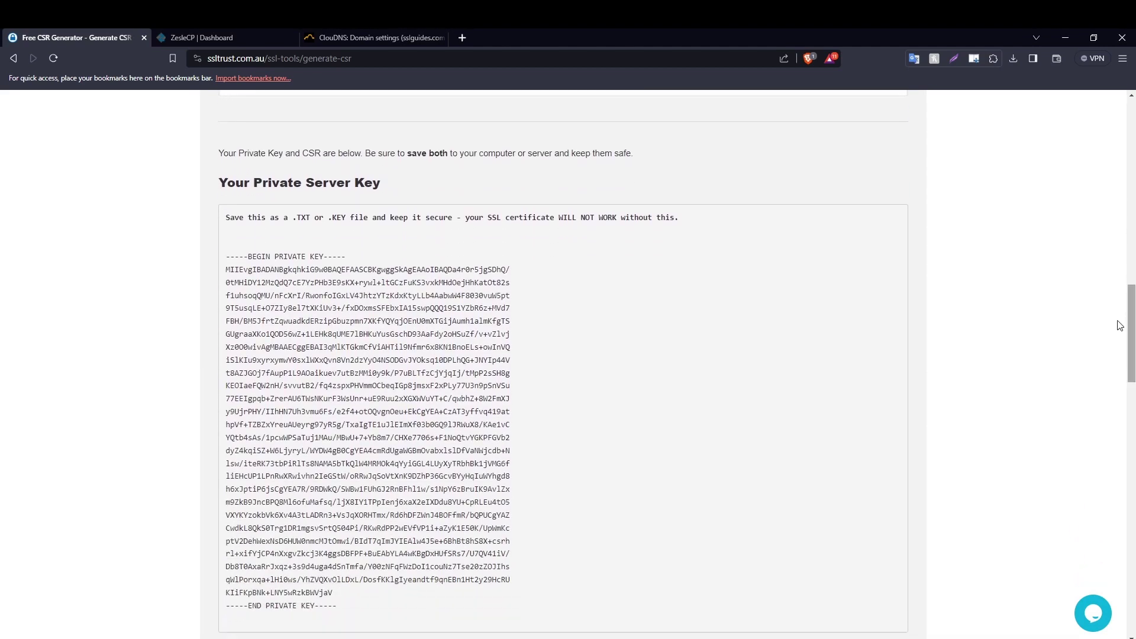
{"action": "scroll", "coordinate": [232, 254], "scroll_direction": "down", "scroll_amount": 7}
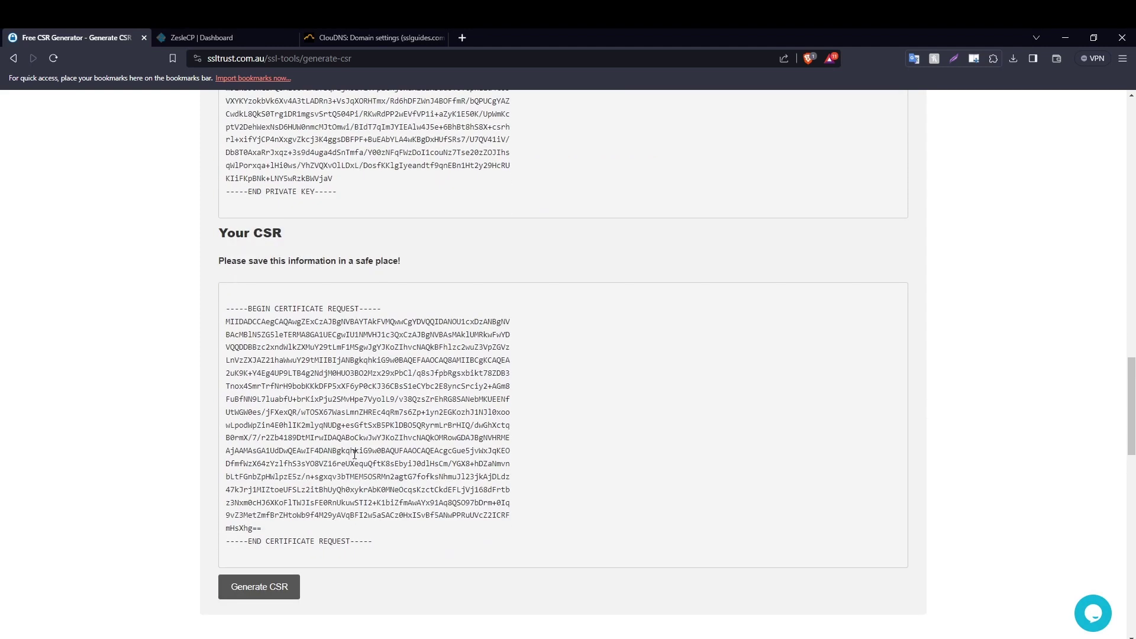
{"action": "scroll", "coordinate": [354, 453], "scroll_direction": "up", "scroll_amount": 7}
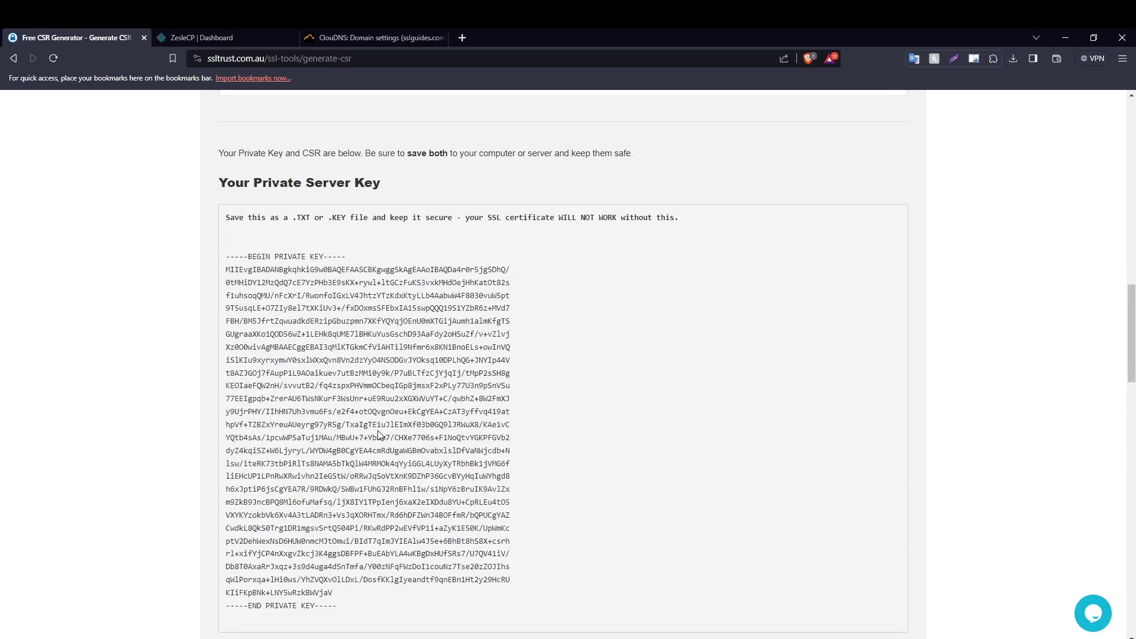
{"action": "scroll", "coordinate": [346, 292], "scroll_direction": "down", "scroll_amount": 2}
{"action": "left_click_drag", "start_coordinate": [230, 149], "coordinate": [347, 513]}
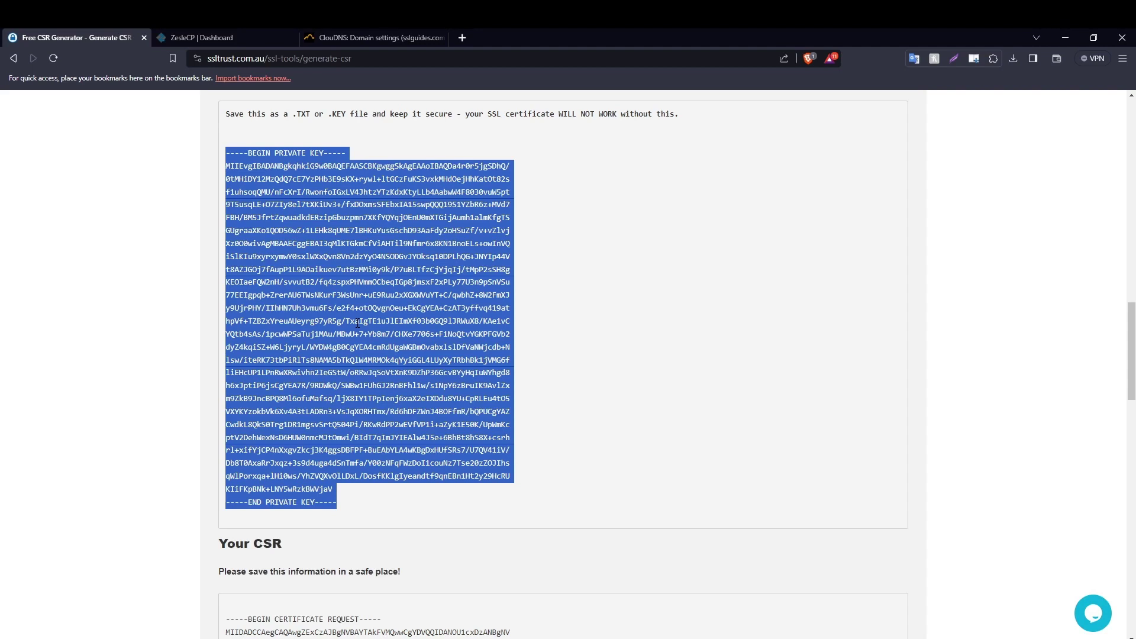
{"action": "scroll", "coordinate": [892, 400], "scroll_direction": "down", "scroll_amount": 7}
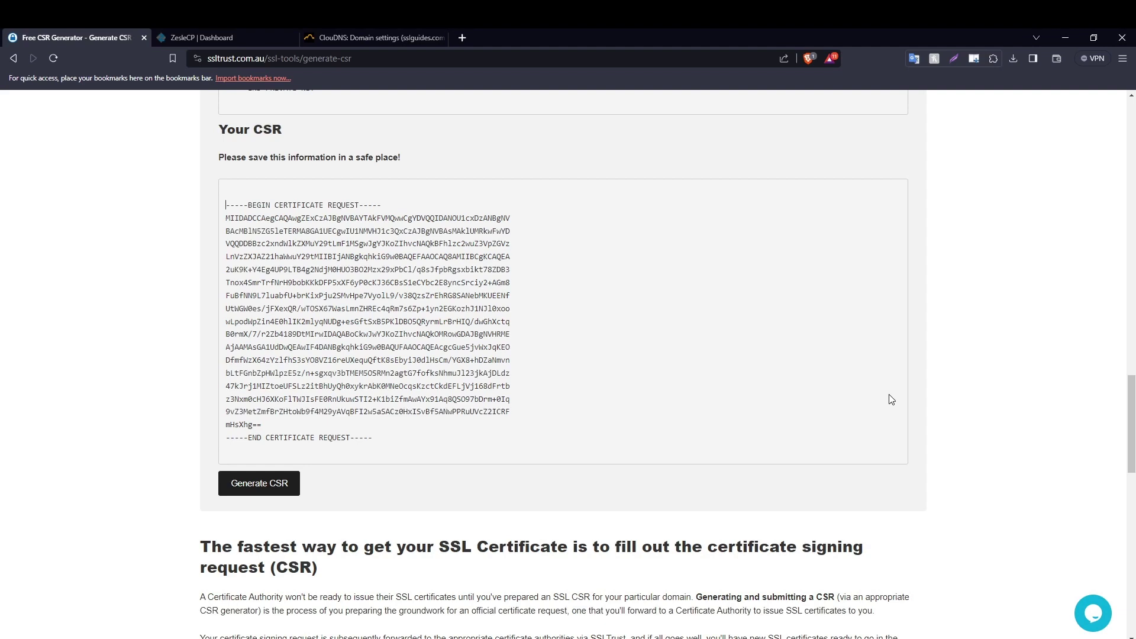
{"action": "key", "text": "ctrl+shift+t"}
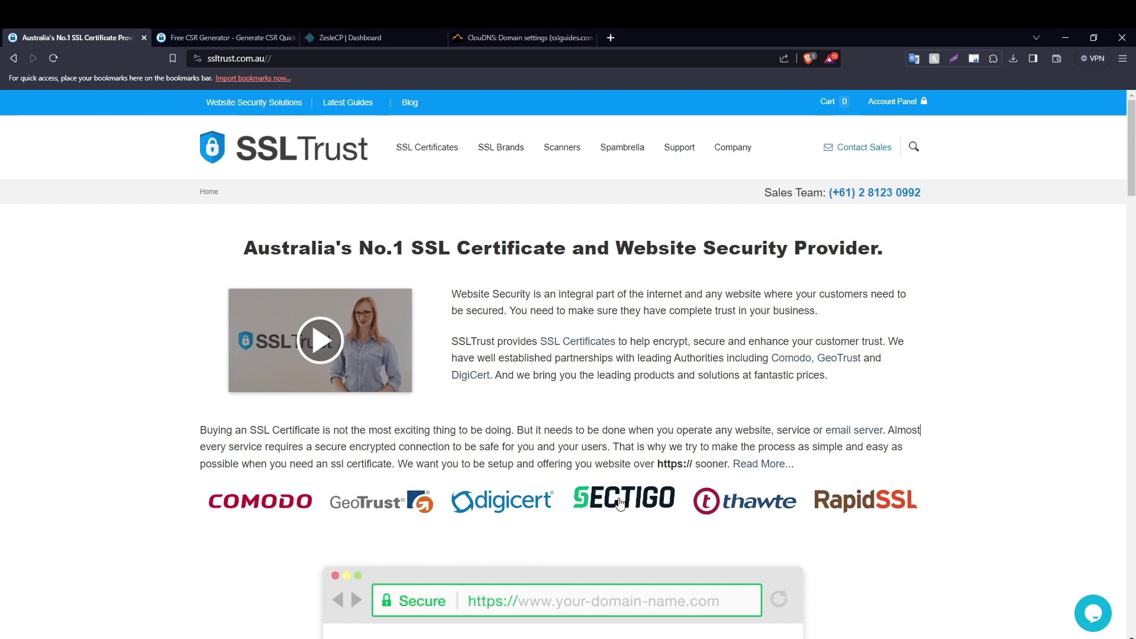
{"action": "scroll", "coordinate": [928, 328], "scroll_direction": "down", "scroll_amount": 9}
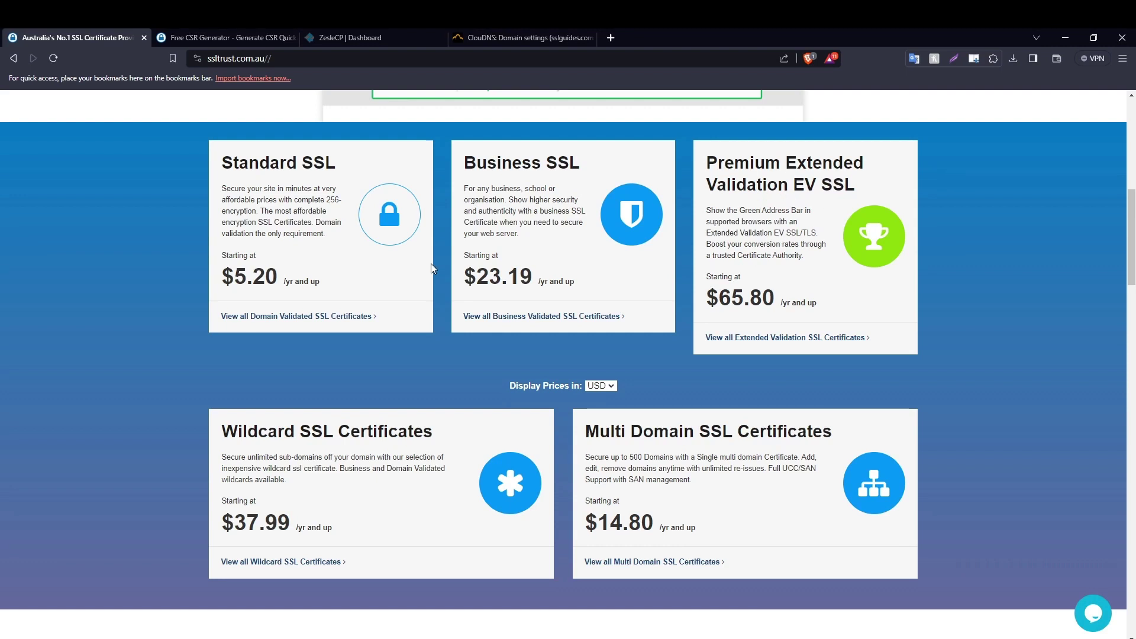
{"action": "scroll", "coordinate": [323, 506], "scroll_direction": "down", "scroll_amount": 2}
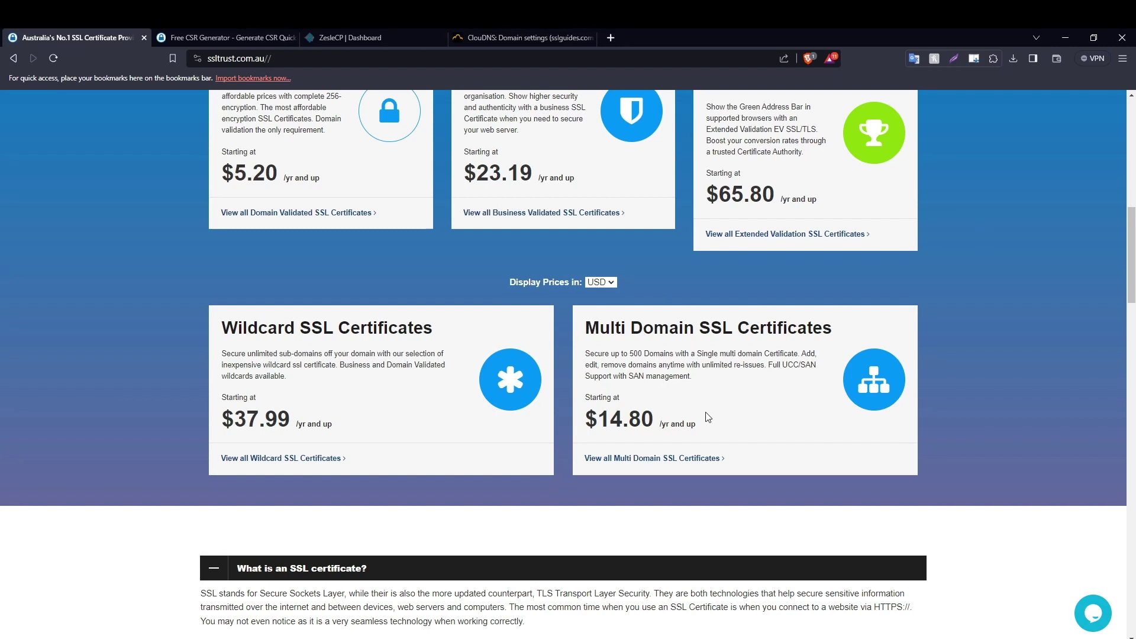
{"action": "scroll", "coordinate": [710, 423], "scroll_direction": "up", "scroll_amount": 2}
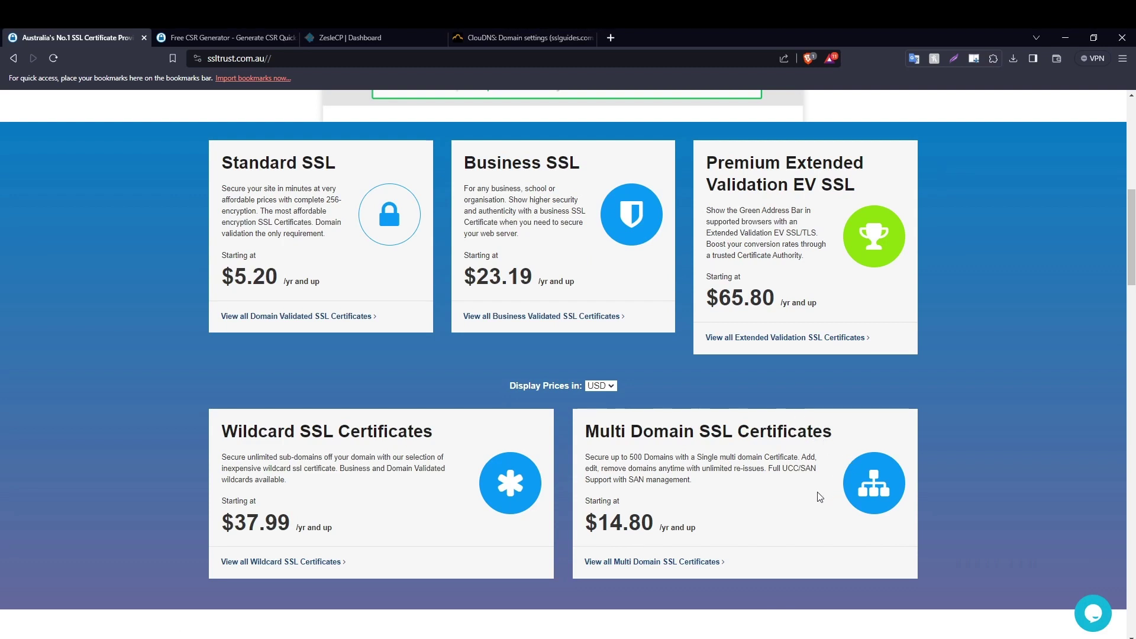
{"action": "scroll", "coordinate": [819, 496], "scroll_direction": "up", "scroll_amount": 9}
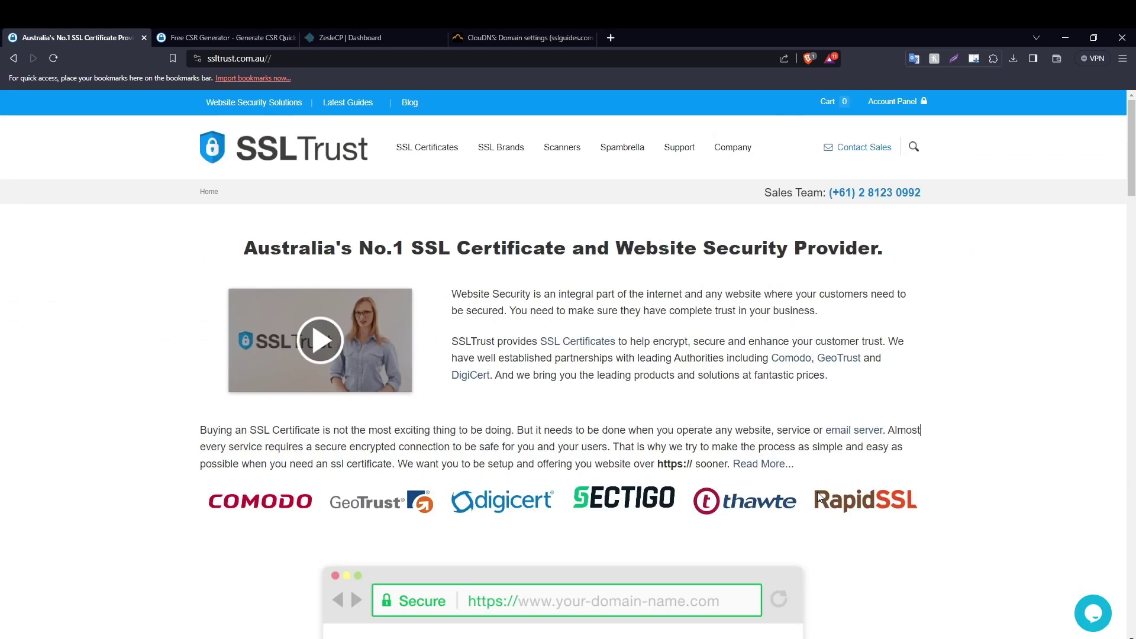
Add a 1-year Comodo PositiveSSL certificate ($9.83 USD) from Standard SSL Certificates to the cart.
{"action": "mouse_move", "coordinate": [440, 155]}
{"action": "left_click", "coordinate": [427, 185]}
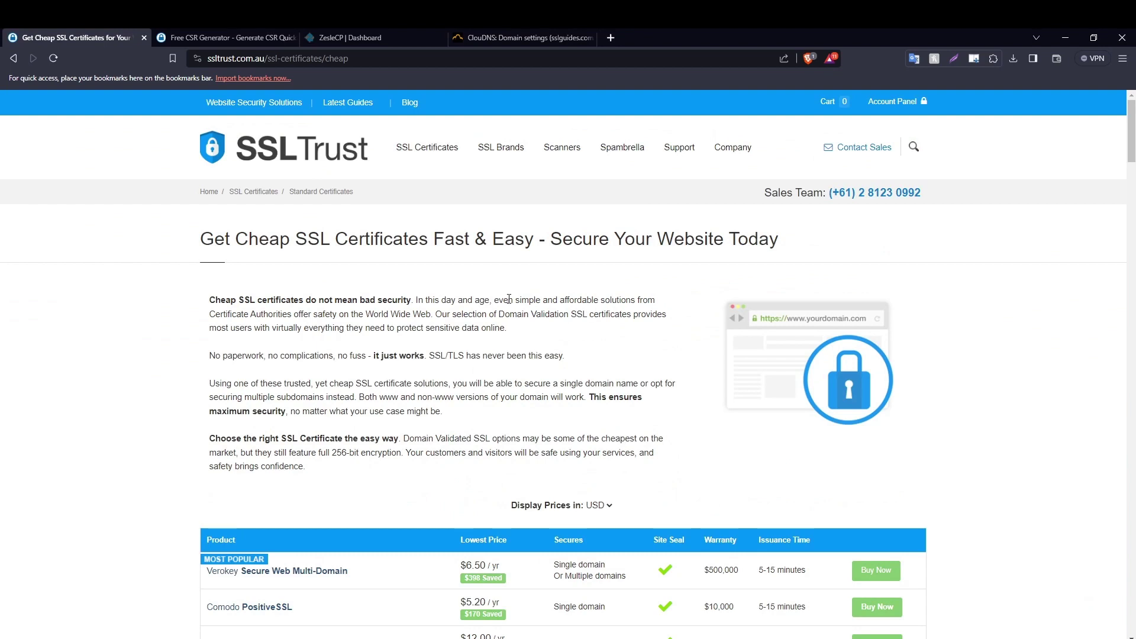
{"action": "scroll", "coordinate": [514, 303], "scroll_direction": "down", "scroll_amount": 3}
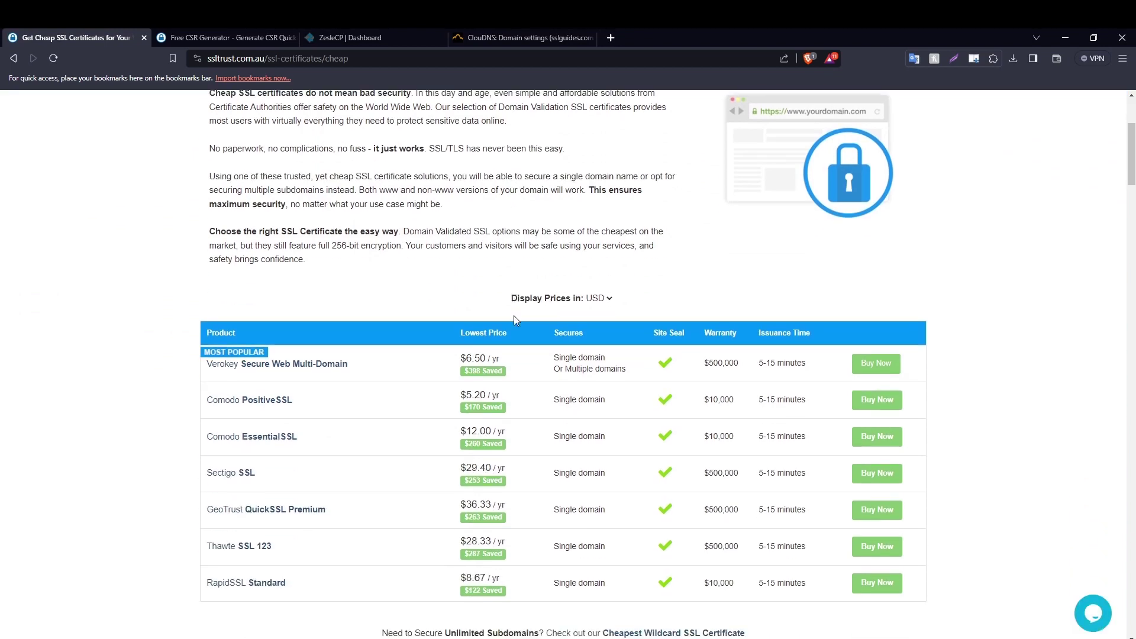
{"action": "scroll", "coordinate": [520, 292], "scroll_direction": "down", "scroll_amount": 2}
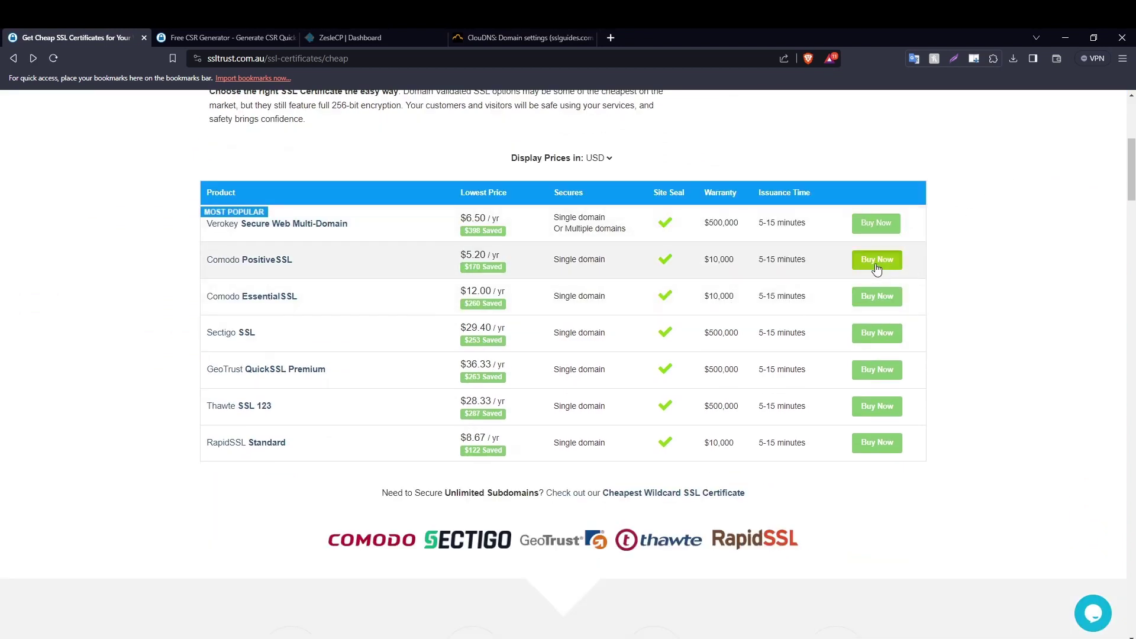
{"action": "left_click", "coordinate": [877, 258]}
{"action": "scroll", "coordinate": [335, 354], "scroll_direction": "down", "scroll_amount": 5}
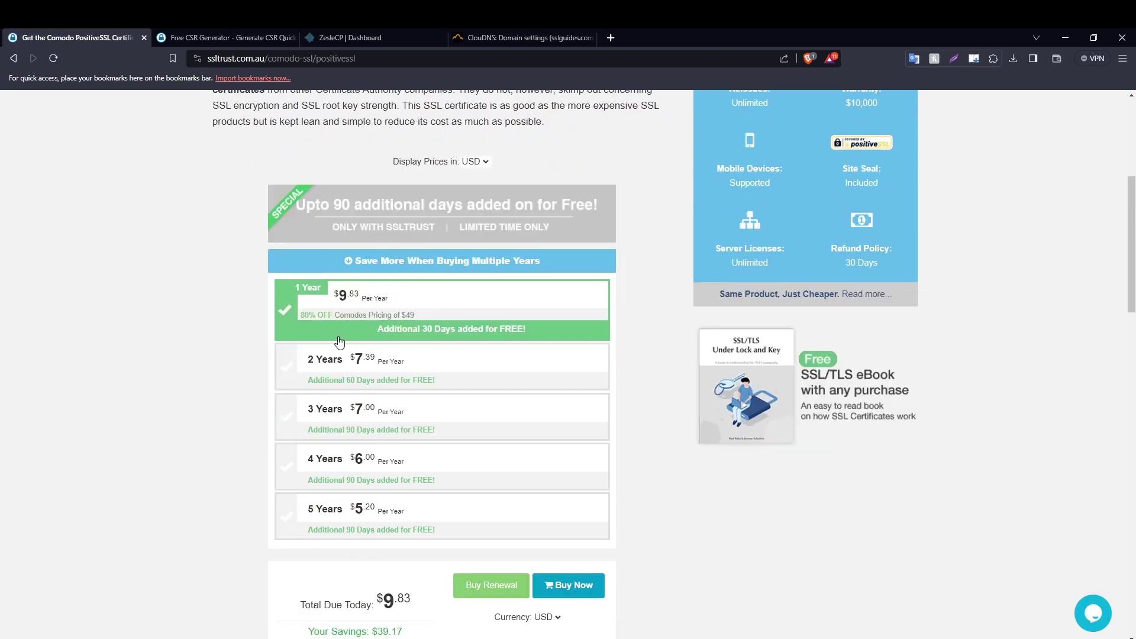
{"action": "scroll", "coordinate": [370, 324], "scroll_direction": "down", "scroll_amount": 3}
{"action": "scroll", "coordinate": [370, 324], "scroll_direction": "down", "scroll_amount": 2}
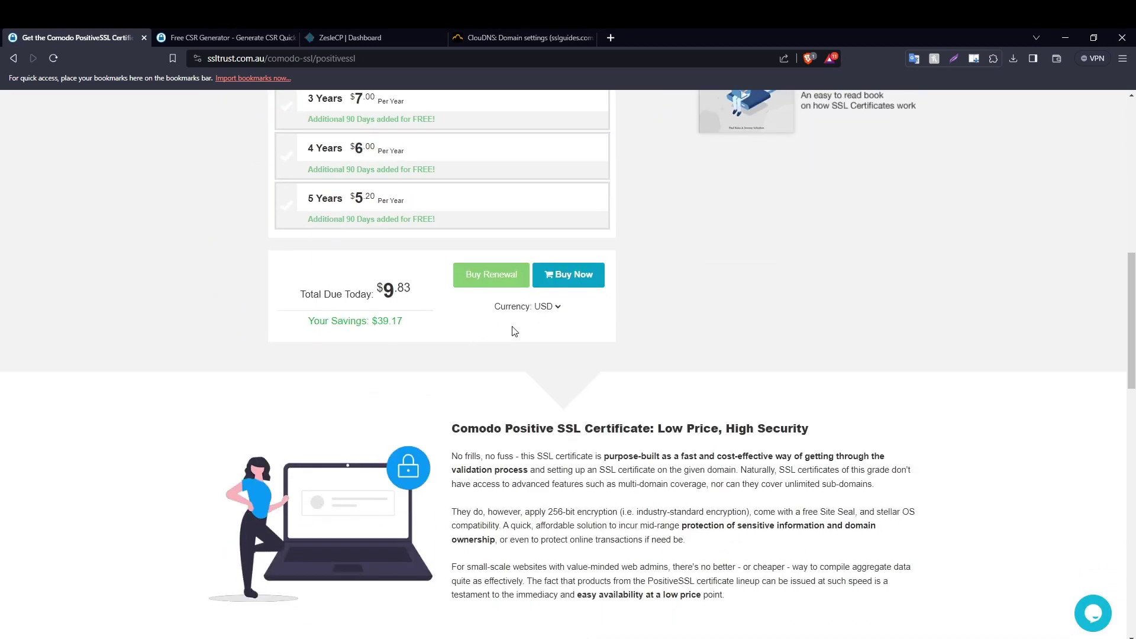
{"action": "left_click", "coordinate": [575, 284]}
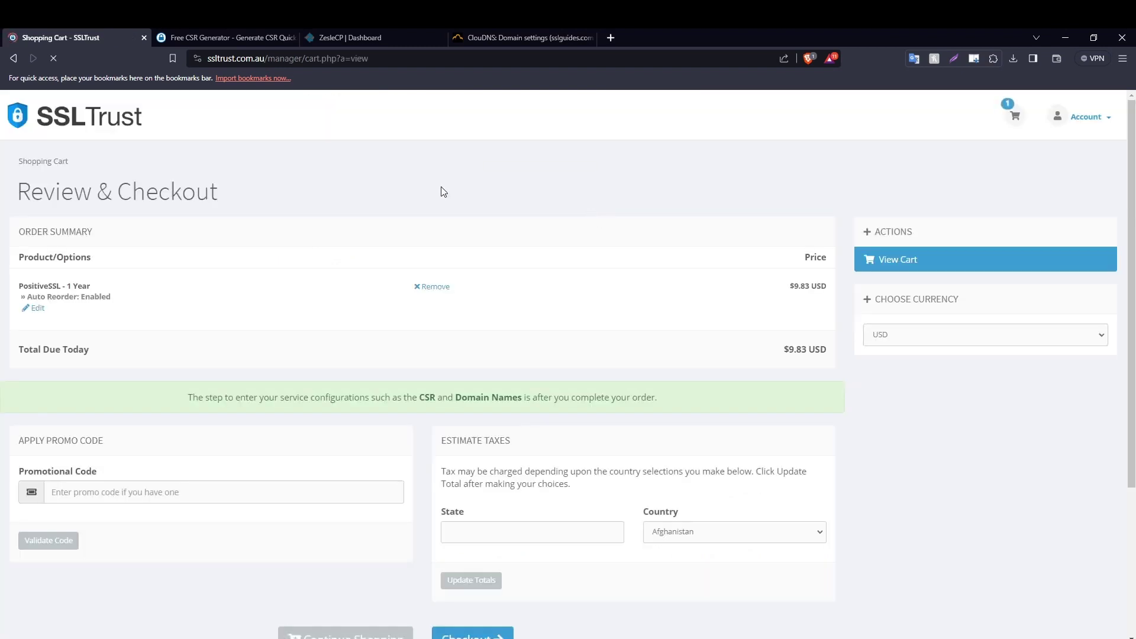
Proceed from the cart to checkout, review the billing and payment sections, and fill in saved login details.
{"action": "scroll", "coordinate": [303, 239], "scroll_direction": "down", "scroll_amount": 3}
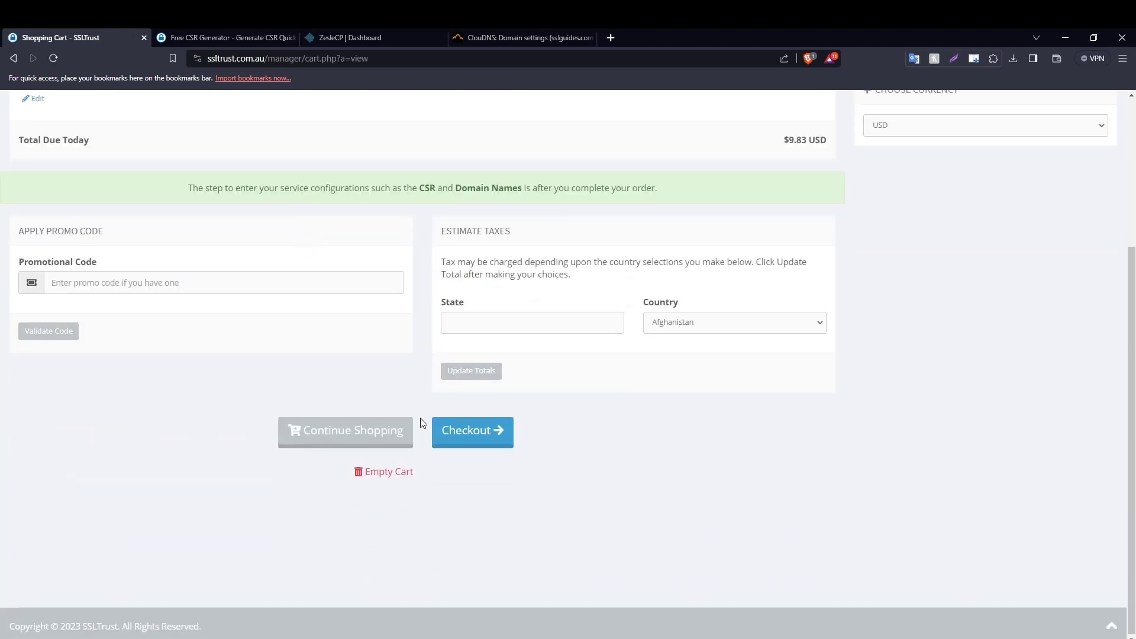
{"action": "left_click", "coordinate": [470, 441]}
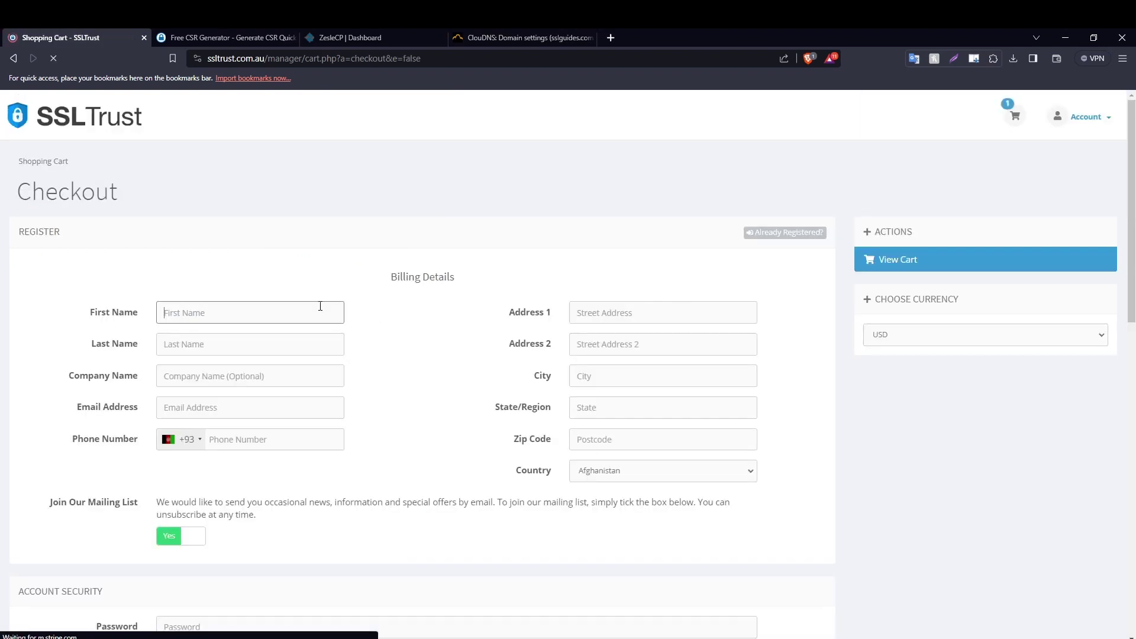
{"action": "scroll", "coordinate": [297, 307], "scroll_direction": "down", "scroll_amount": 2}
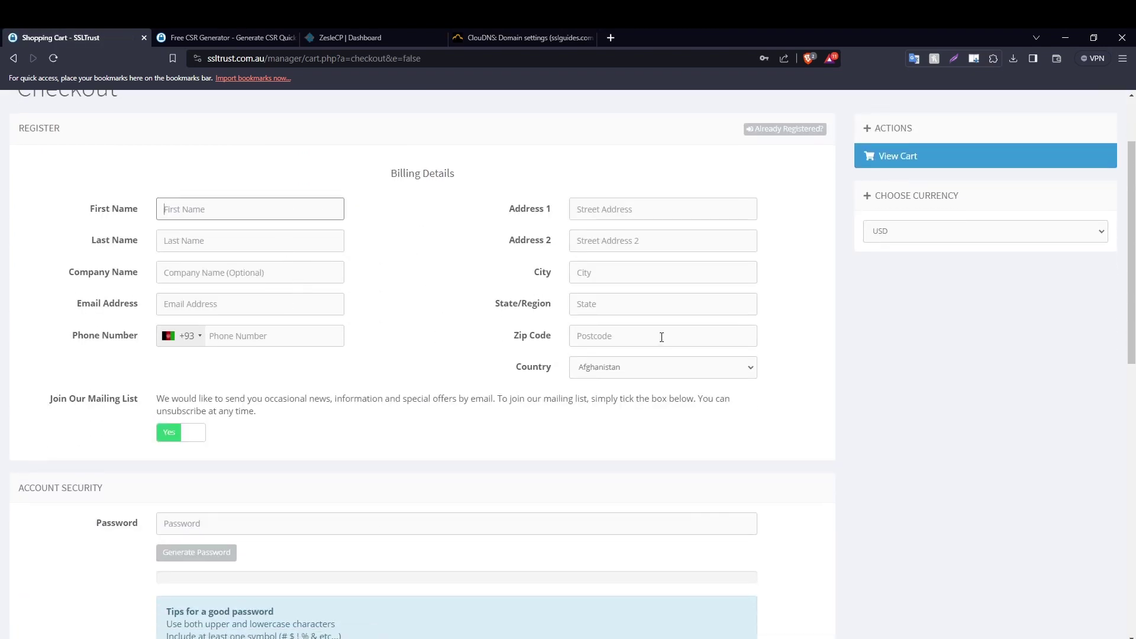
{"action": "scroll", "coordinate": [662, 335], "scroll_direction": "down", "scroll_amount": 3}
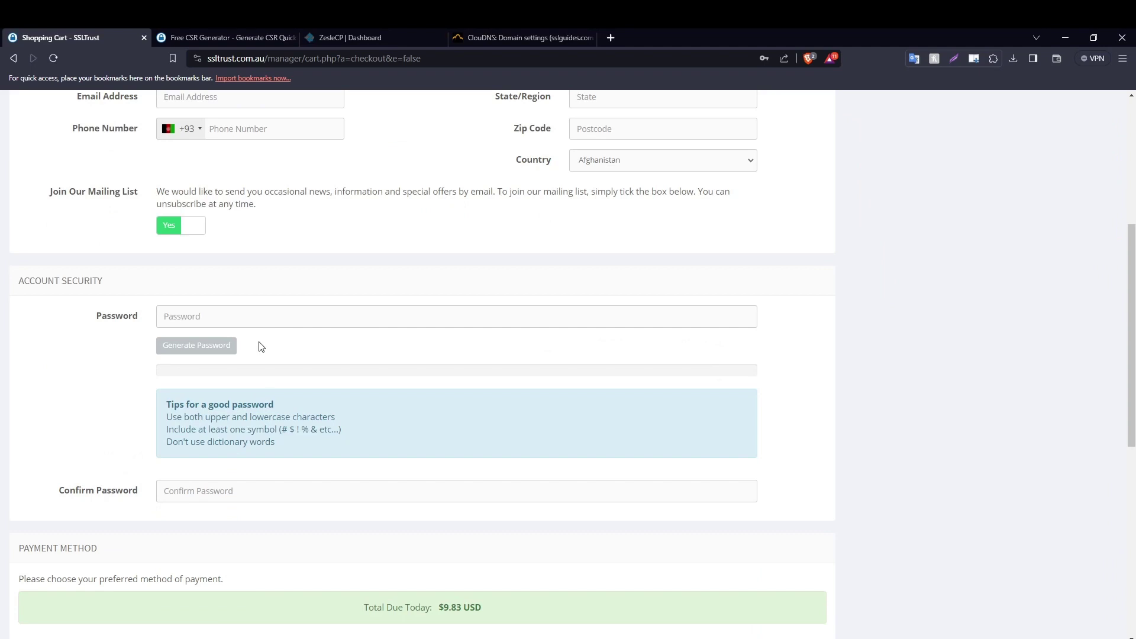
{"action": "scroll", "coordinate": [270, 325], "scroll_direction": "down", "scroll_amount": 3}
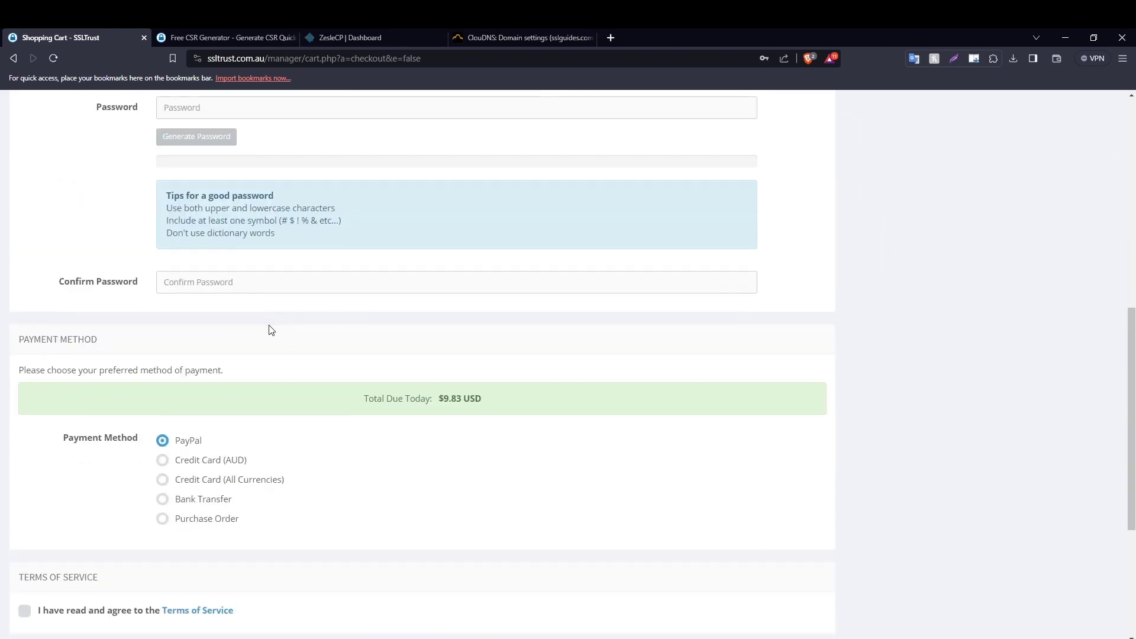
{"action": "scroll", "coordinate": [270, 330], "scroll_direction": "down", "scroll_amount": 2}
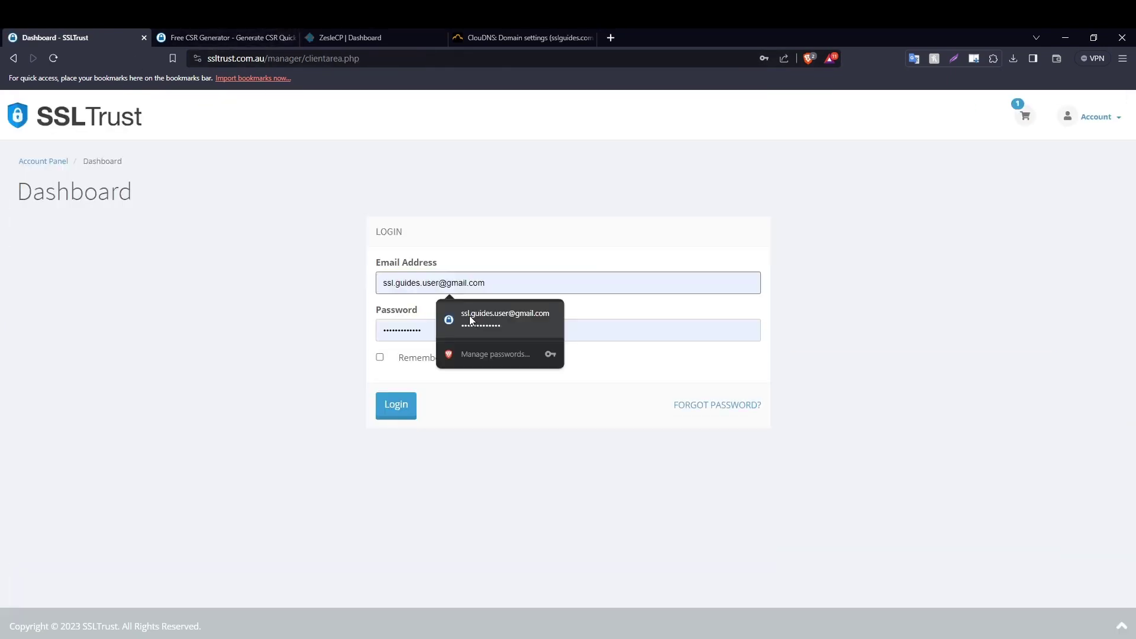
{"action": "left_click", "coordinate": [472, 318]}
Sign in, open the Extras - SSL service, and start its certificate configuration.
{"action": "left_click", "coordinate": [406, 408]}
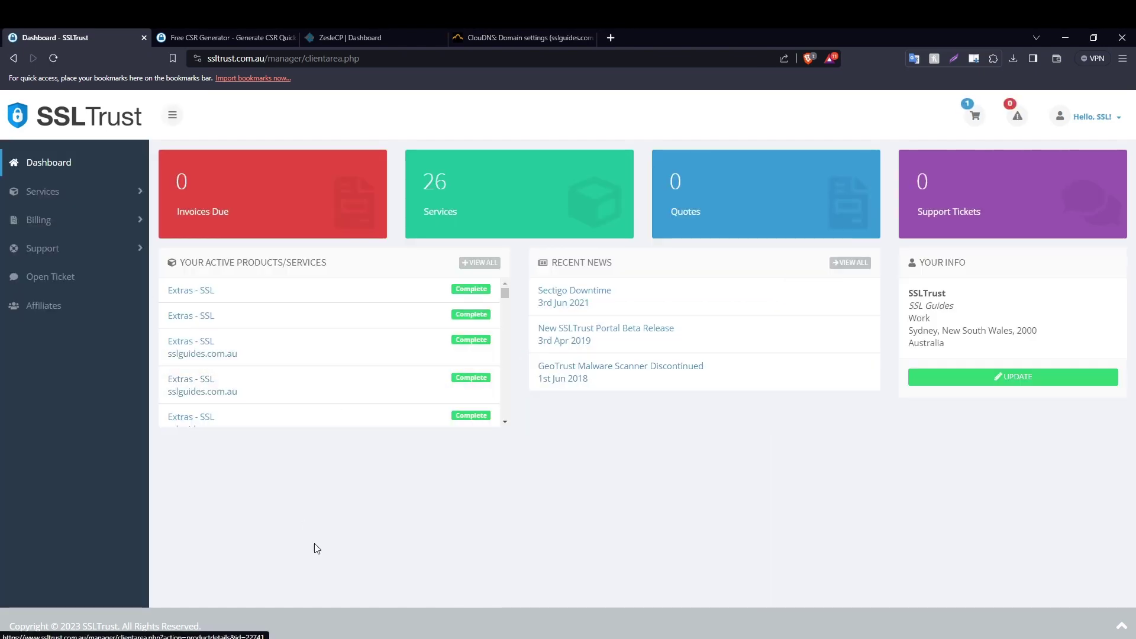
{"action": "left_click", "coordinate": [205, 320]}
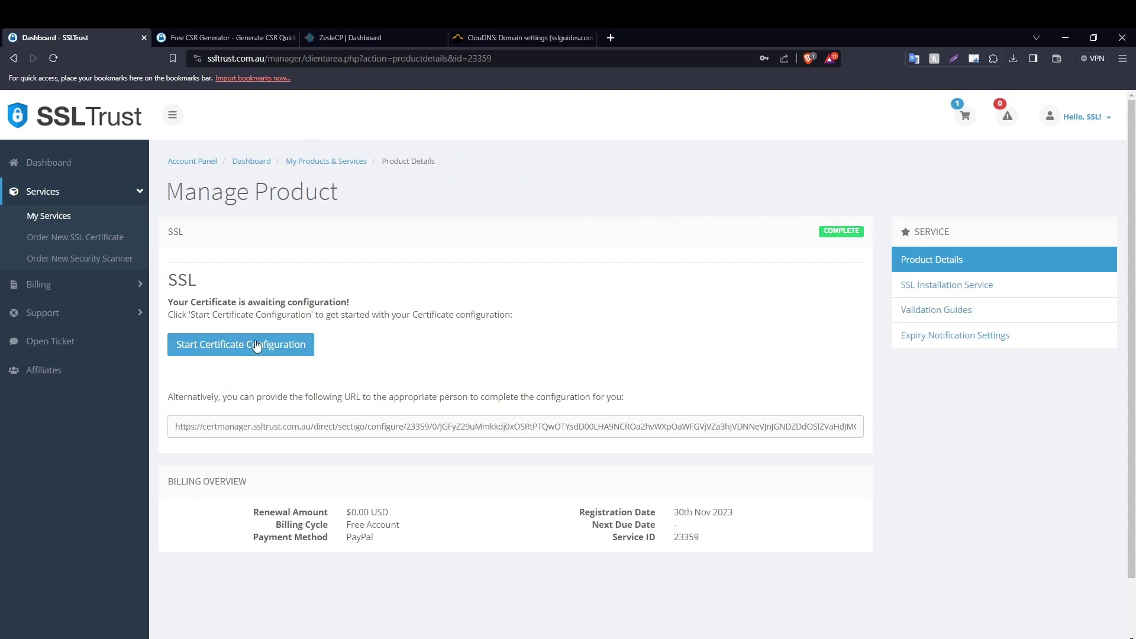
{"action": "left_click", "coordinate": [254, 346]}
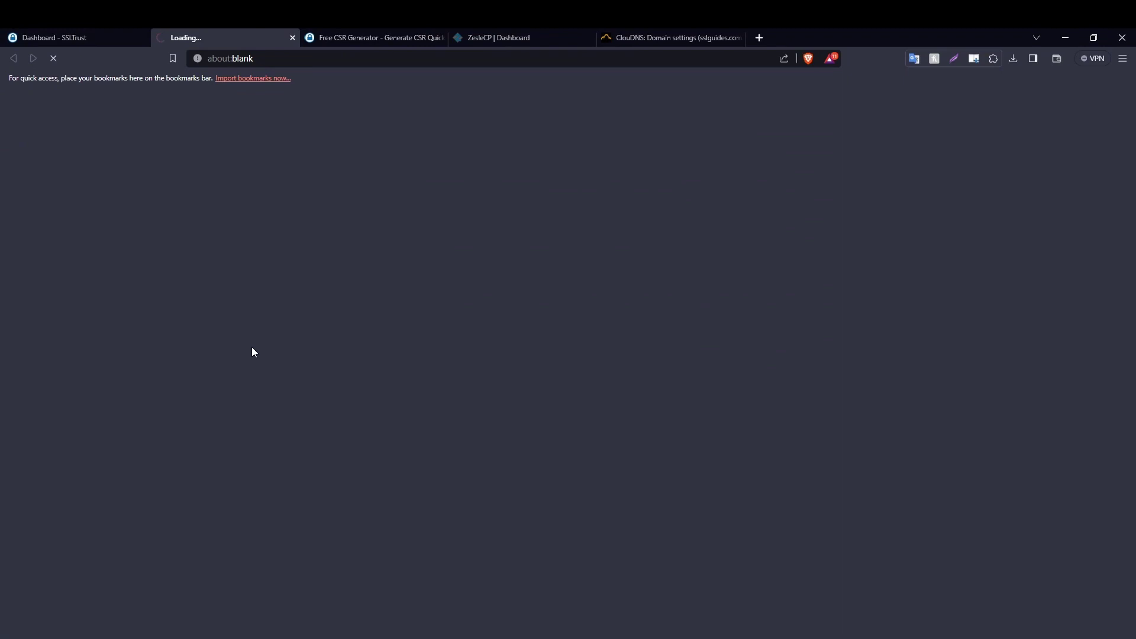
Scroll Sectigo's Step 1 form to the Input CSR box, then show the generated CSR in the generator tab.
{"action": "left_click", "coordinate": [65, 36]}
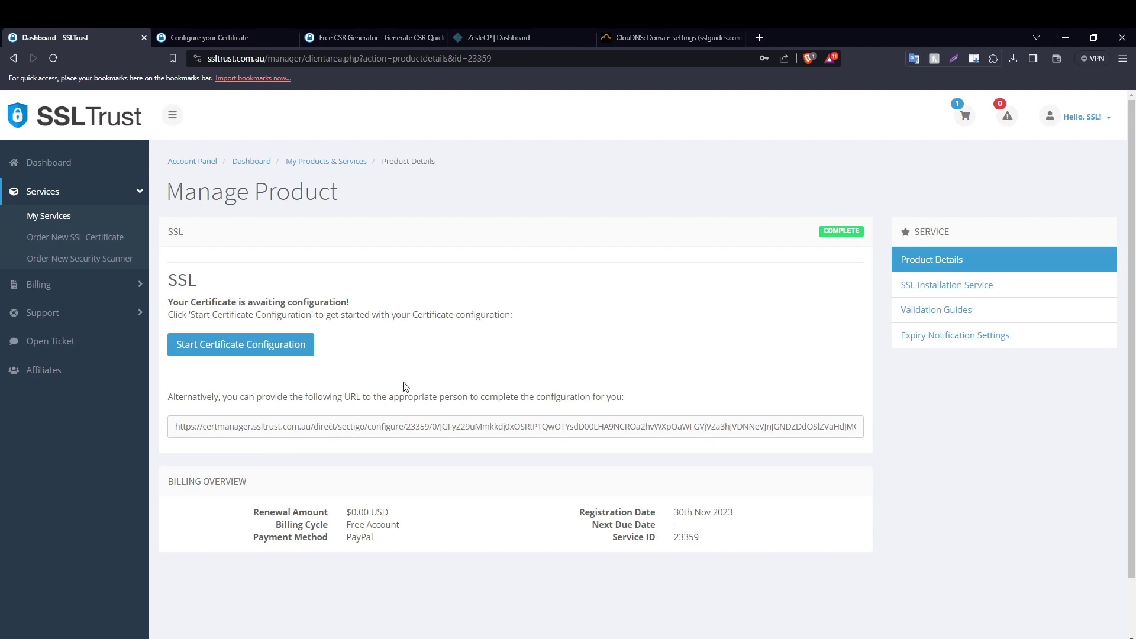
{"action": "left_click", "coordinate": [256, 40]}
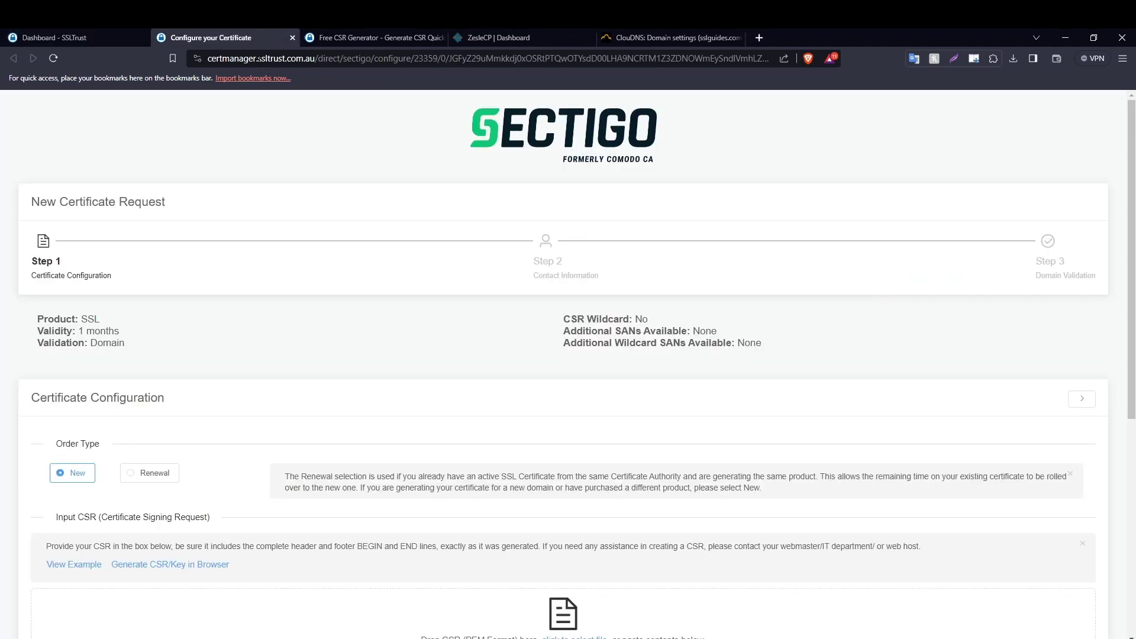
{"action": "left_click_drag", "start_coordinate": [1134, 207], "coordinate": [1134, 401]}
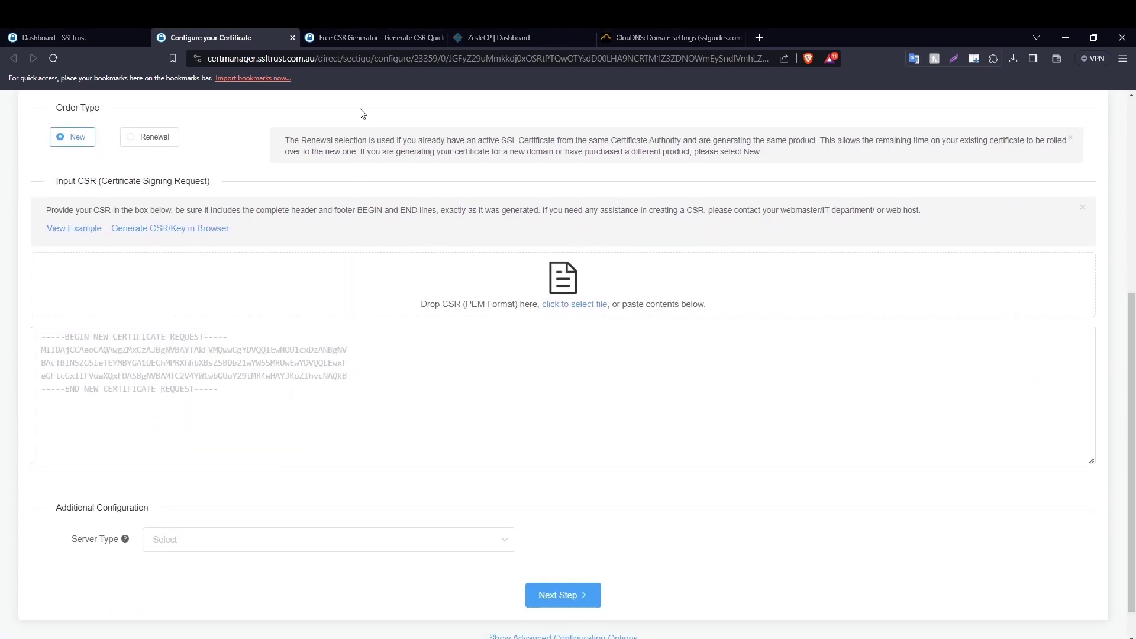
{"action": "left_click", "coordinate": [373, 37]}
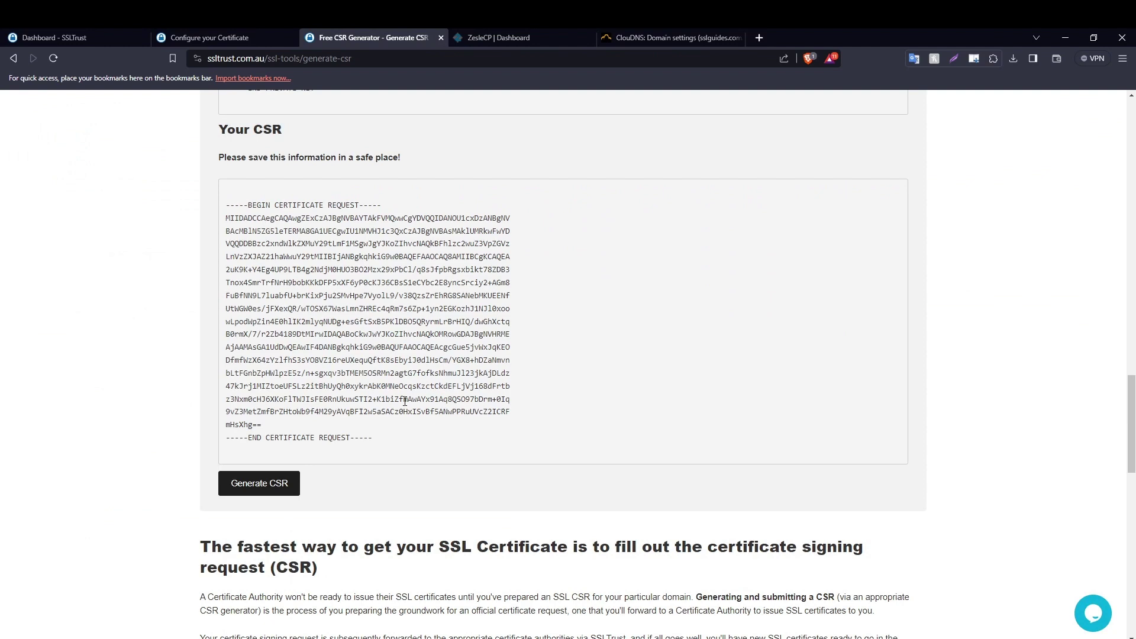
Copy the generated CSR, paste it into Sectigo's Input CSR box, and verify it.
{"action": "left_click_drag", "start_coordinate": [377, 447], "coordinate": [222, 209]}
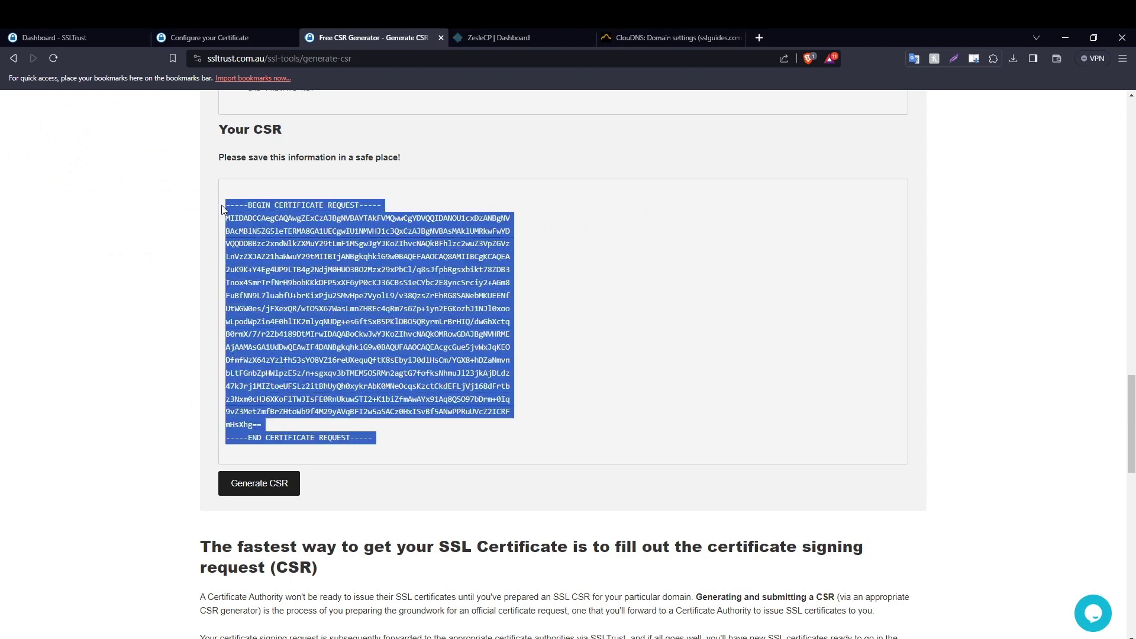
{"action": "right_click", "coordinate": [322, 296]}
{"action": "left_click", "coordinate": [349, 305]}
{"action": "left_click_drag", "start_coordinate": [373, 438], "coordinate": [213, 213]}
{"action": "right_click", "coordinate": [295, 270]}
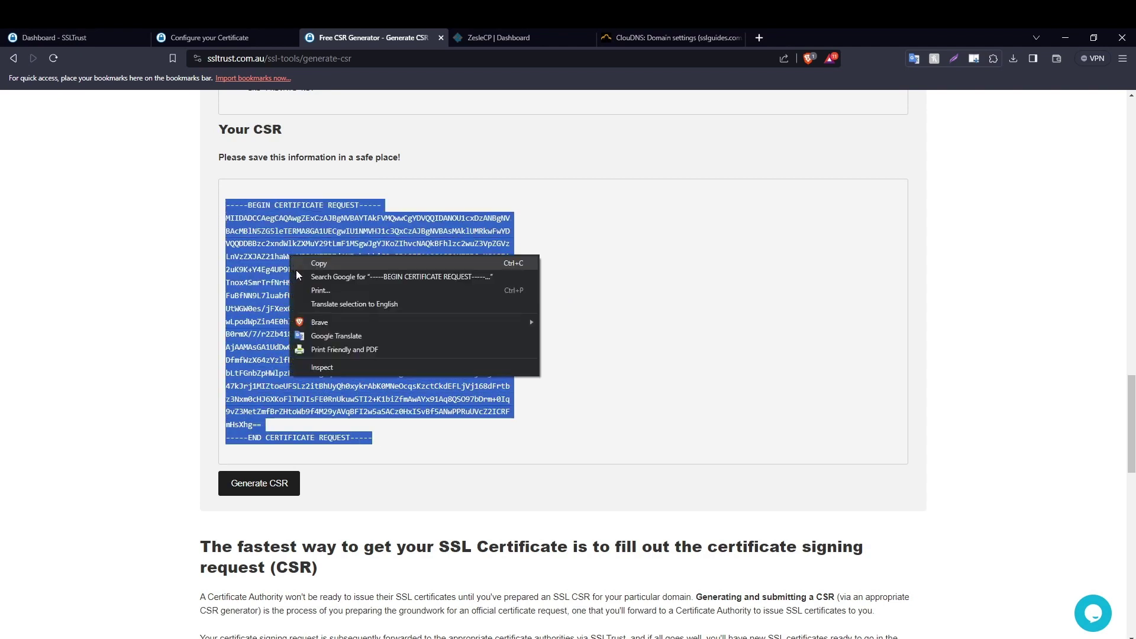
{"action": "left_click", "coordinate": [303, 269]}
{"action": "left_click", "coordinate": [257, 37]}
{"action": "right_click", "coordinate": [273, 365]}
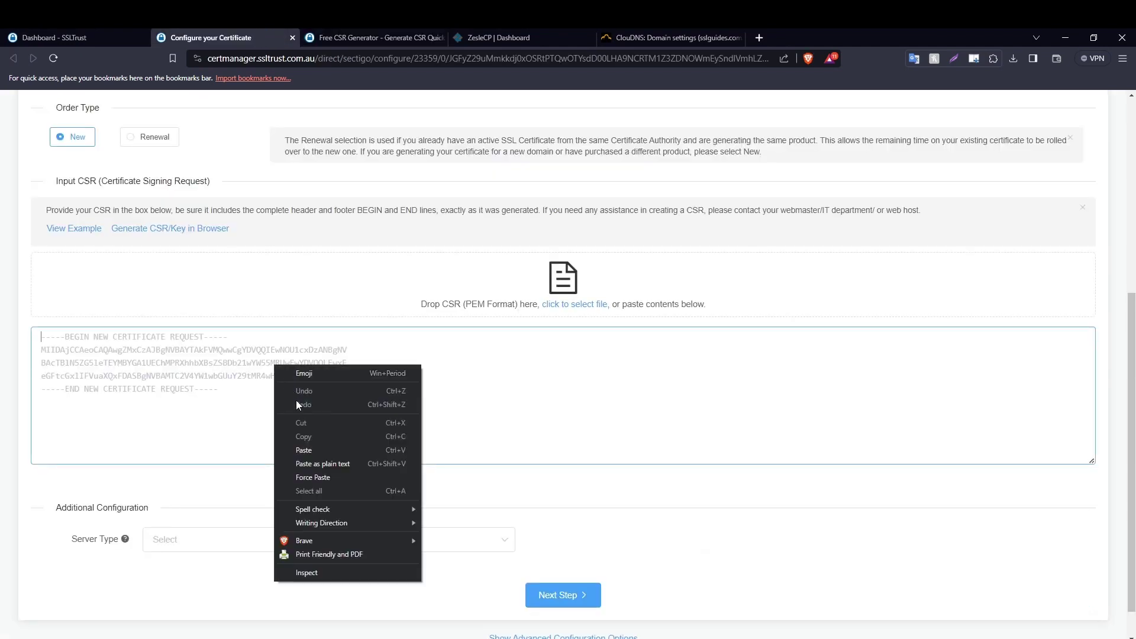
{"action": "left_click", "coordinate": [306, 455]}
{"action": "scroll", "coordinate": [421, 406], "scroll_direction": "down", "scroll_amount": 2}
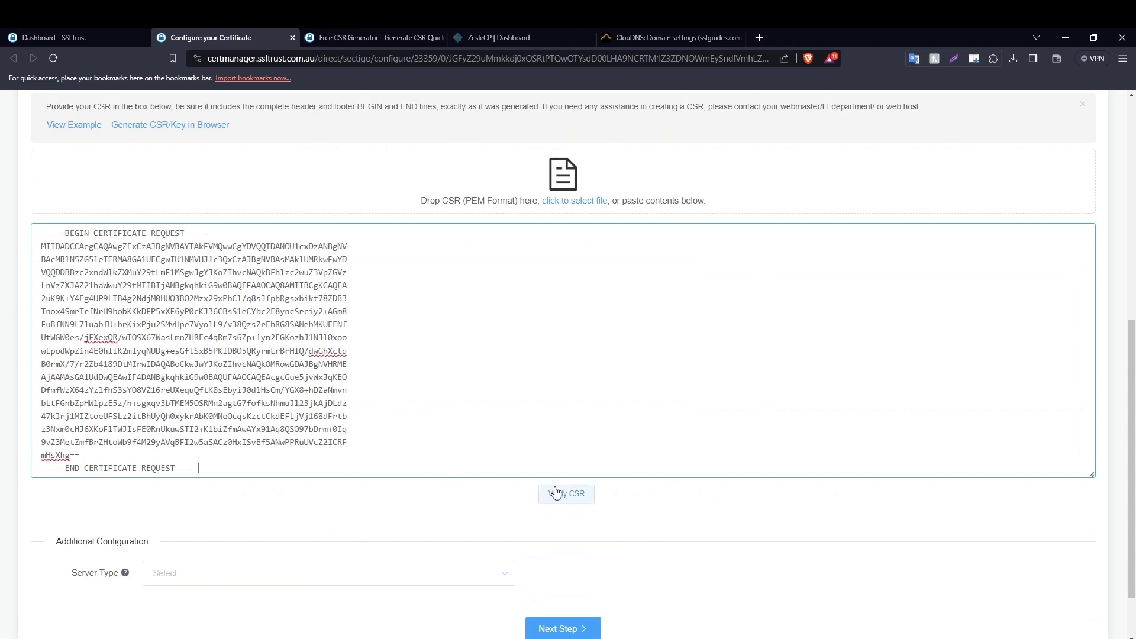
{"action": "left_click", "coordinate": [578, 501]}
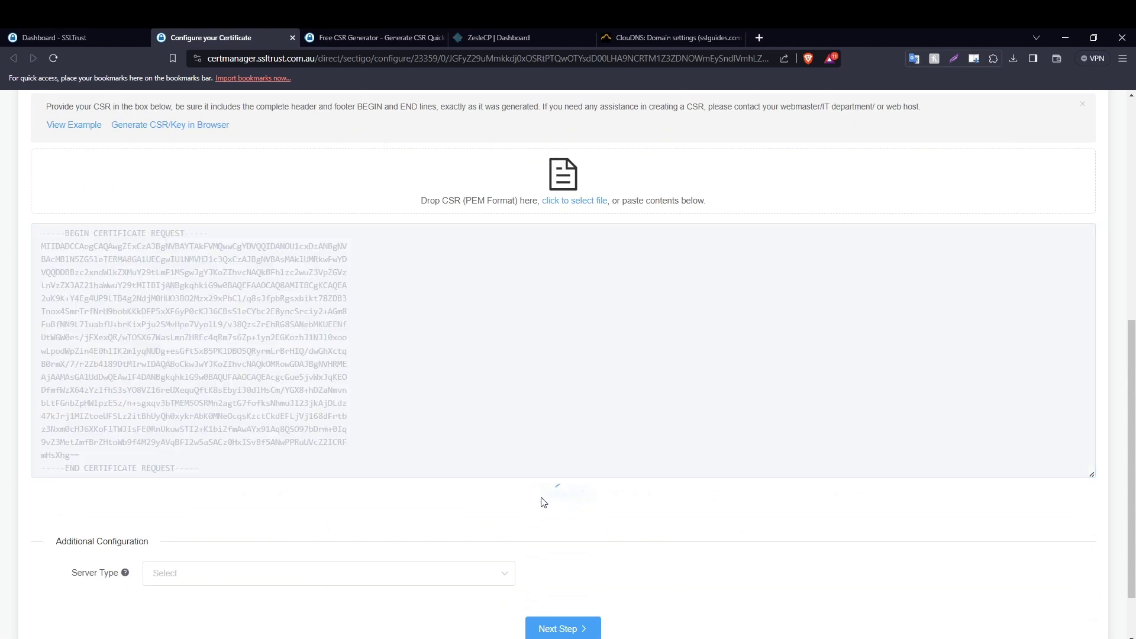
Set the Server Type to Apache.
{"action": "scroll", "coordinate": [537, 501], "scroll_direction": "down", "scroll_amount": 2}
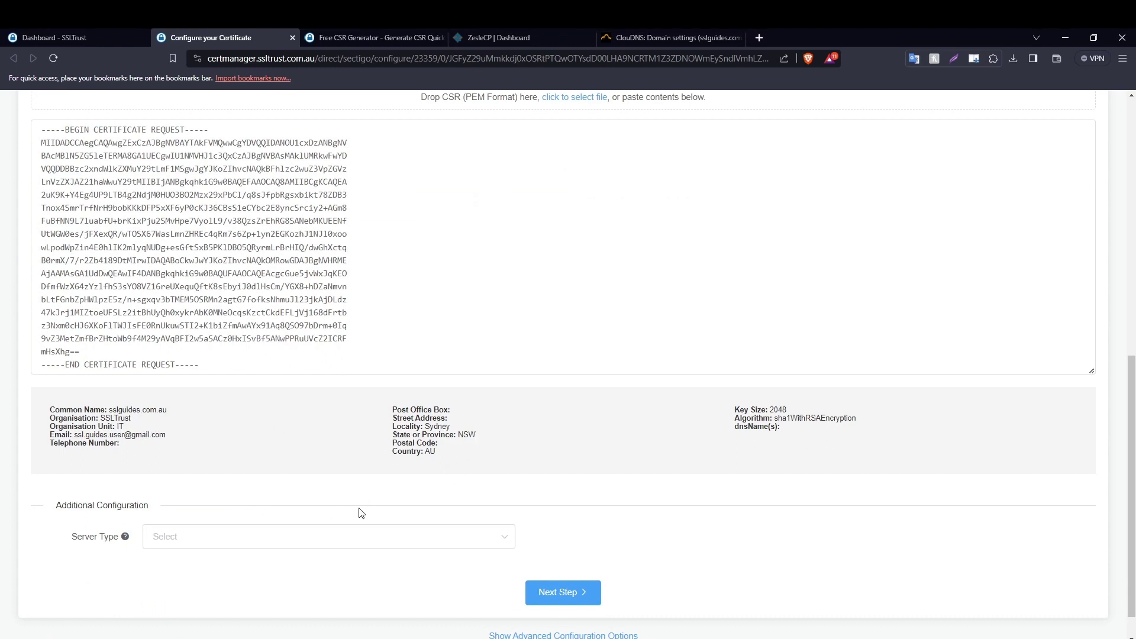
{"action": "scroll", "coordinate": [358, 509], "scroll_direction": "down", "scroll_amount": 1}
{"action": "left_click", "coordinate": [305, 506]}
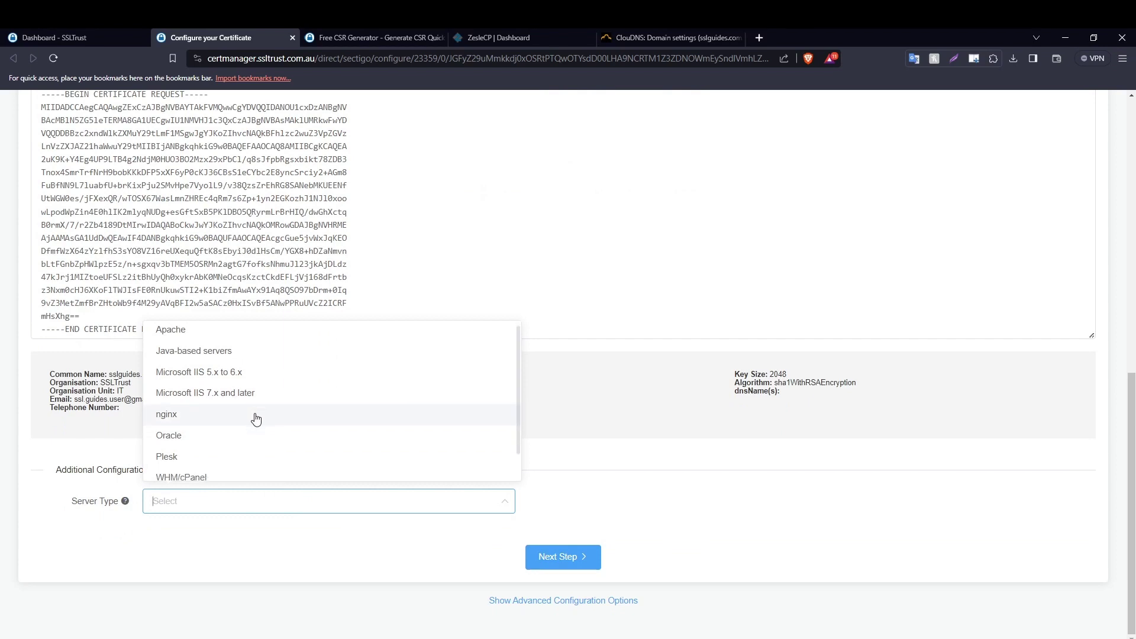
{"action": "scroll", "coordinate": [218, 385], "scroll_direction": "down", "scroll_amount": 1}
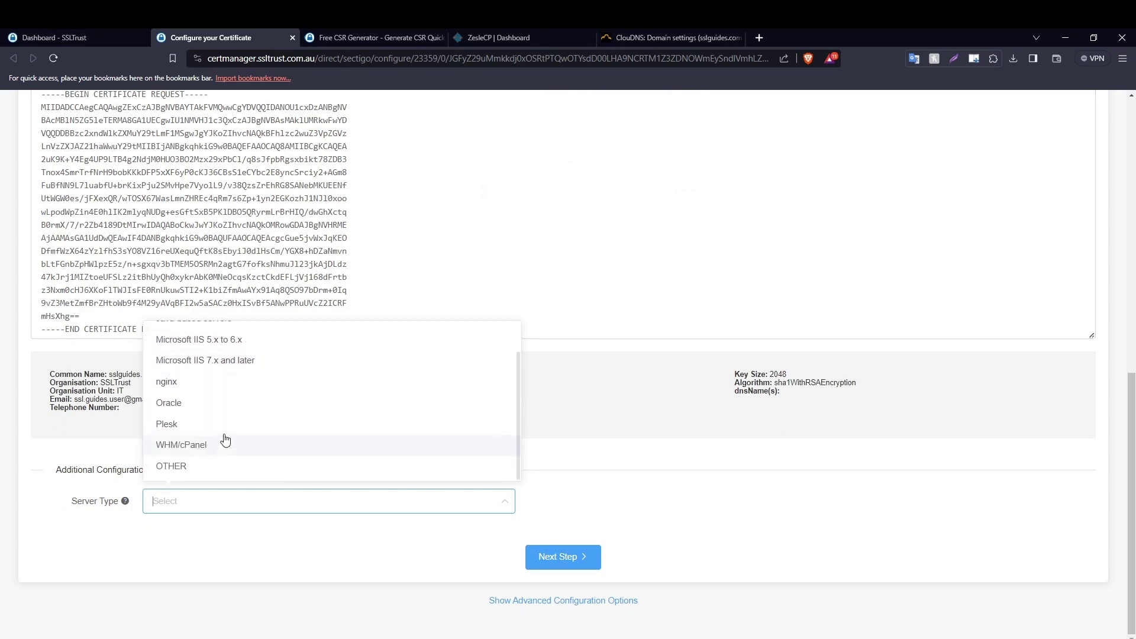
{"action": "scroll", "coordinate": [213, 447], "scroll_direction": "up", "scroll_amount": 1}
{"action": "left_click", "coordinate": [220, 335]}
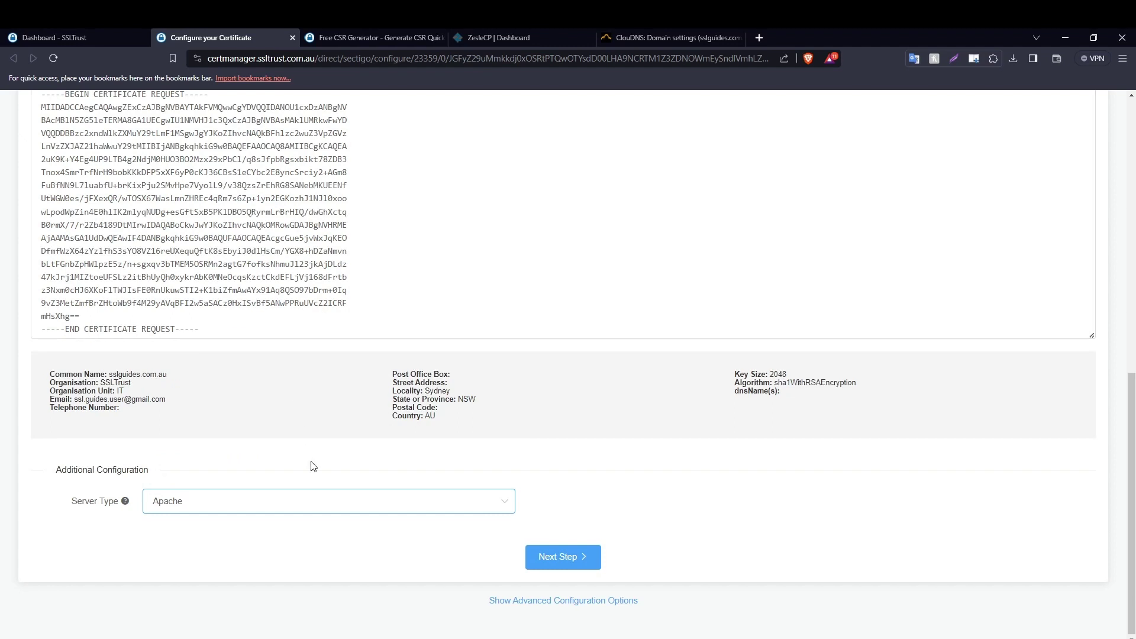
On the contact step, enter the admin contact's first name, last name and e-mail address.
{"action": "left_click", "coordinate": [579, 562]}
{"action": "left_click", "coordinate": [195, 356]}
{"action": "key", "text": "Tab"}
{"action": "key", "text": "Tab"}
{"action": "type", "text": "AMma"}
{"action": "key", "text": "BackSpace"}
{"action": "key", "text": "BackSpace"}
{"action": "type", "text": "mmar"}
{"action": "key", "text": "Tab"}
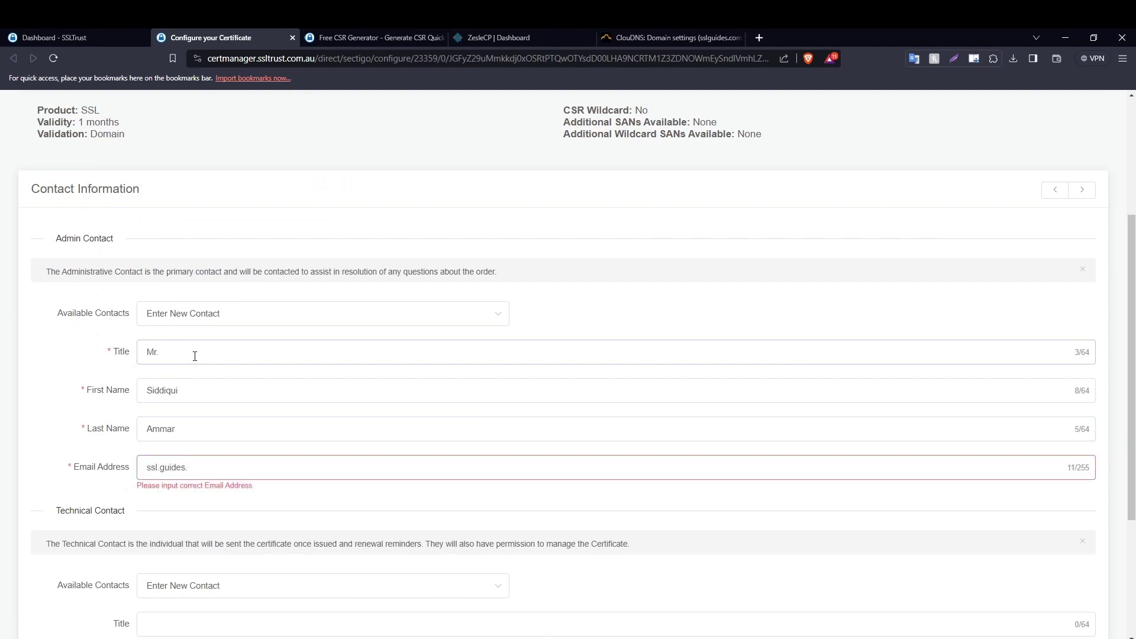
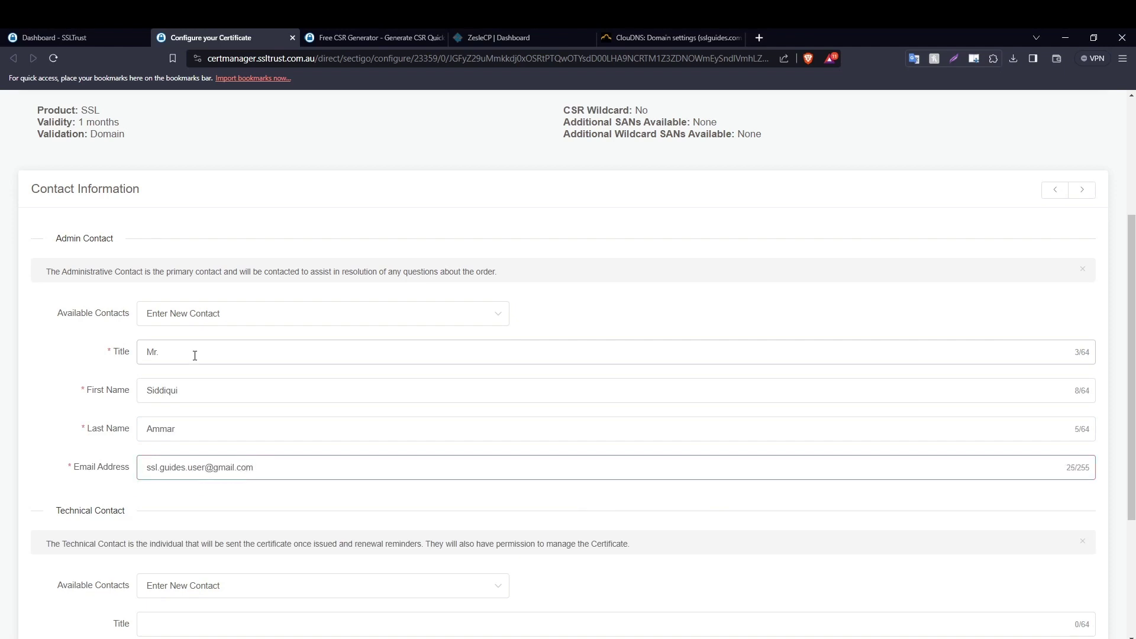
Set the Technical Contact to Use Admin Contact and advance to domain validation.
{"action": "scroll", "coordinate": [194, 355], "scroll_direction": "down", "scroll_amount": 3}
{"action": "left_click", "coordinate": [220, 385]}
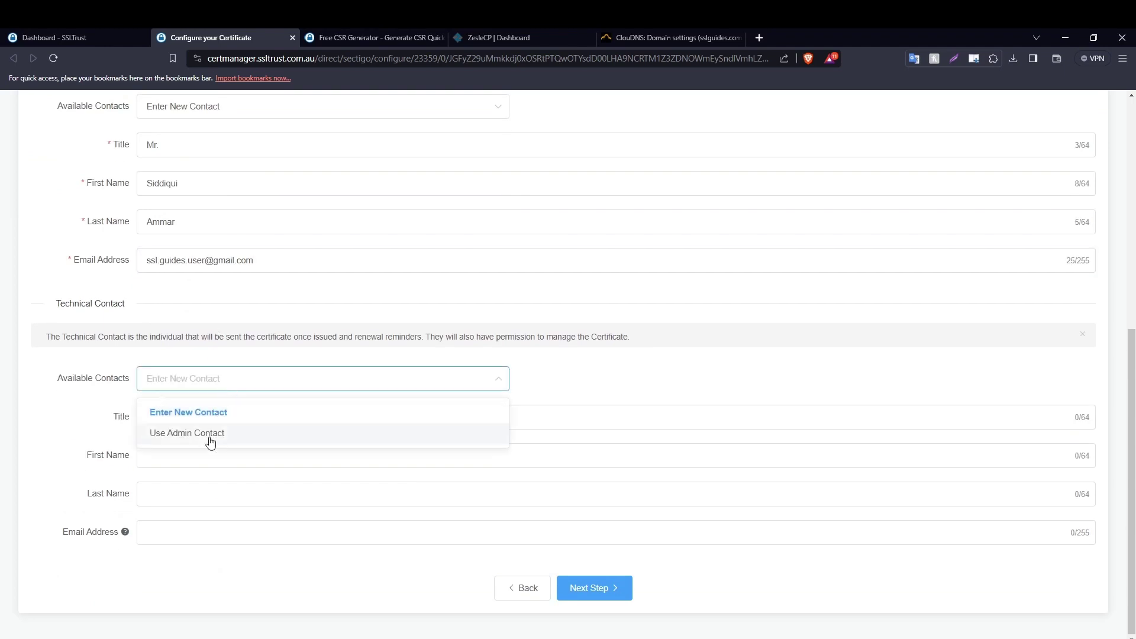
{"action": "left_click", "coordinate": [210, 440]}
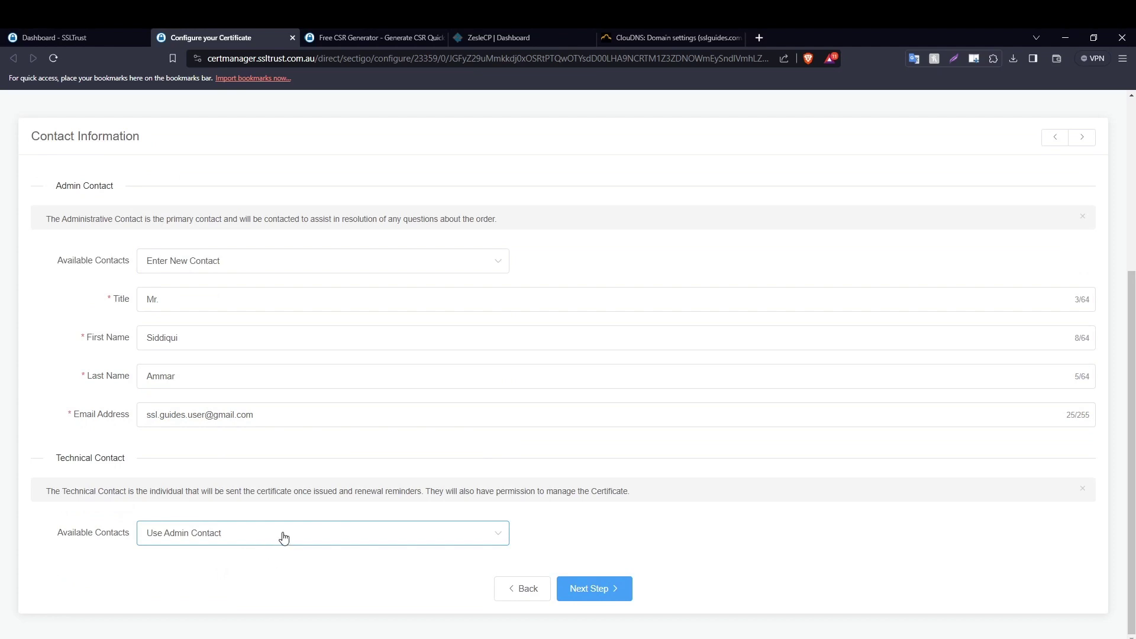
{"action": "left_click", "coordinate": [593, 588]}
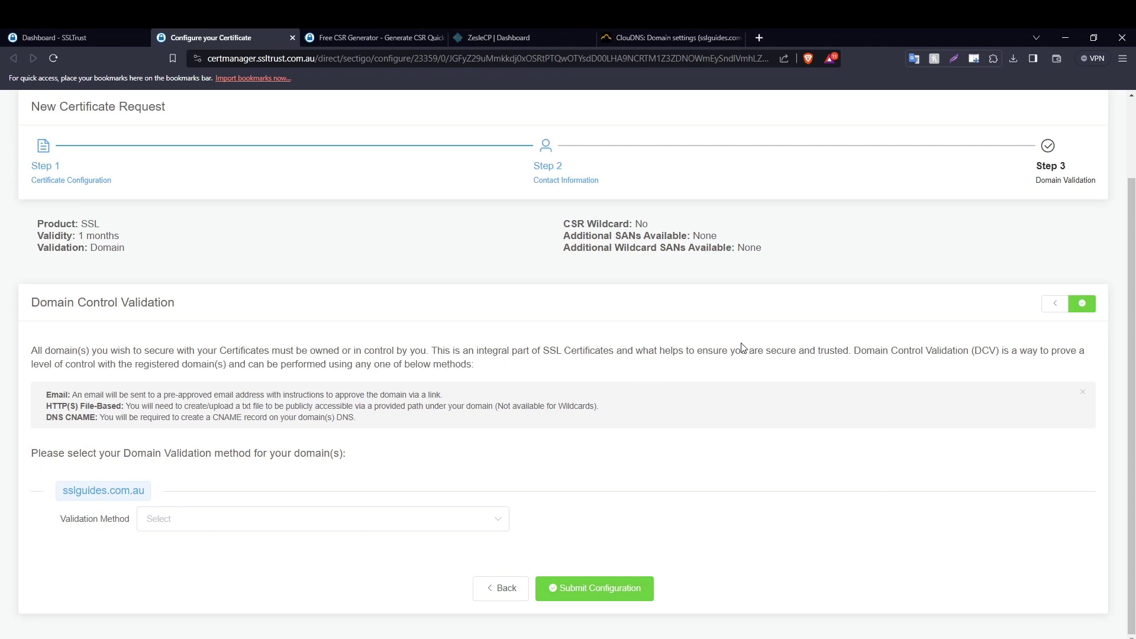
Choose Email as the validation method and review the offered approver e-mail addresses.
{"action": "scroll", "coordinate": [729, 352], "scroll_direction": "up", "scroll_amount": 2}
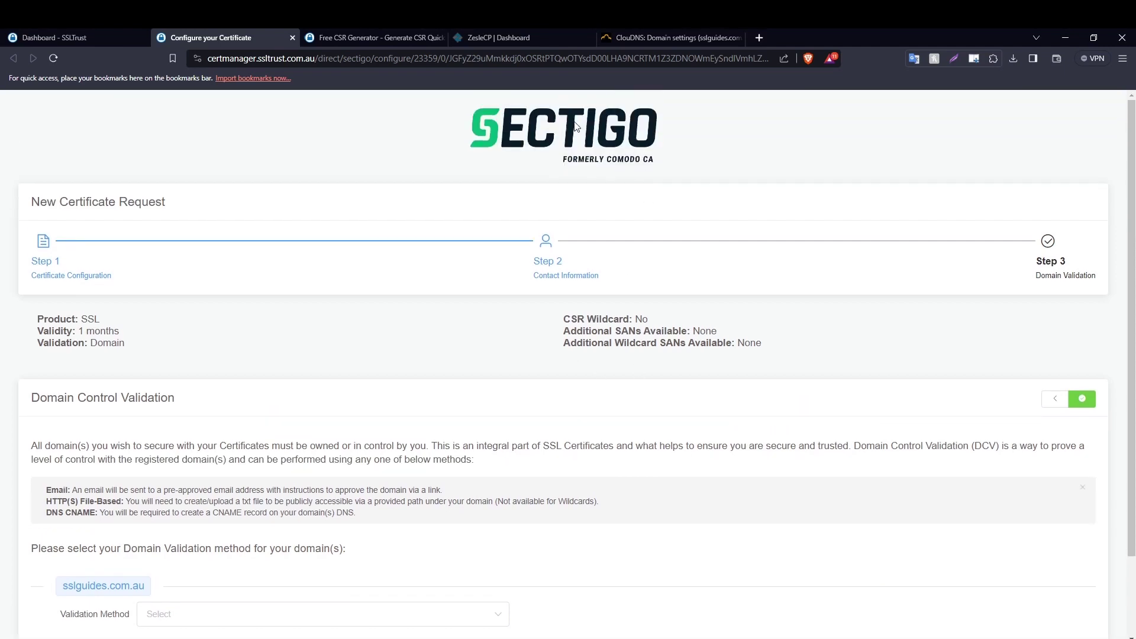
{"action": "scroll", "coordinate": [532, 172], "scroll_direction": "down", "scroll_amount": 2}
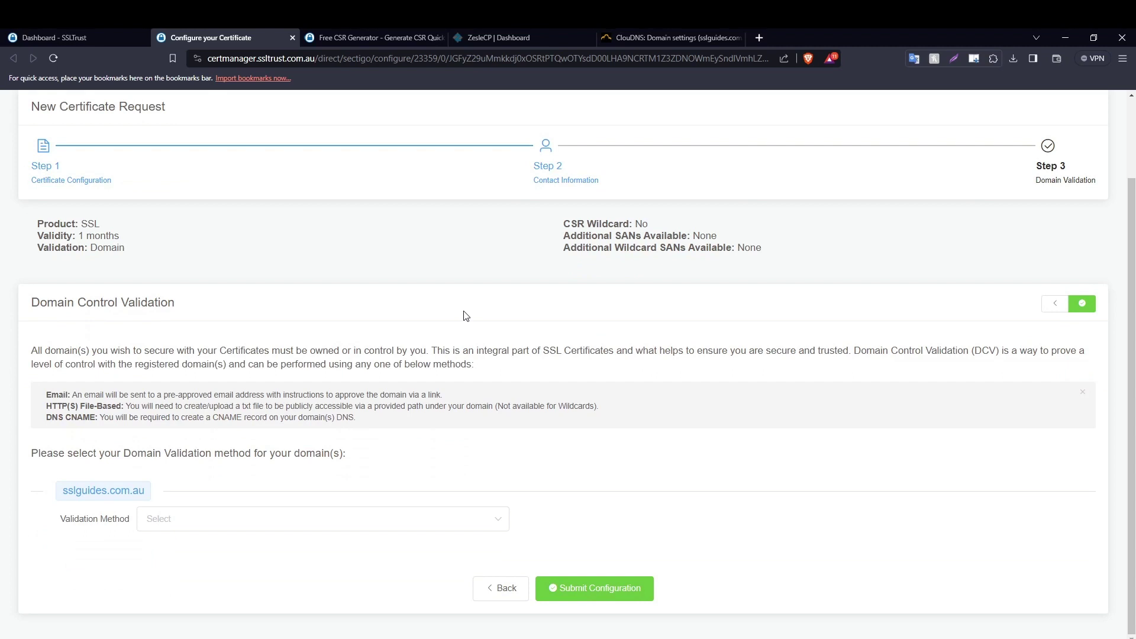
{"action": "left_click", "coordinate": [249, 517]}
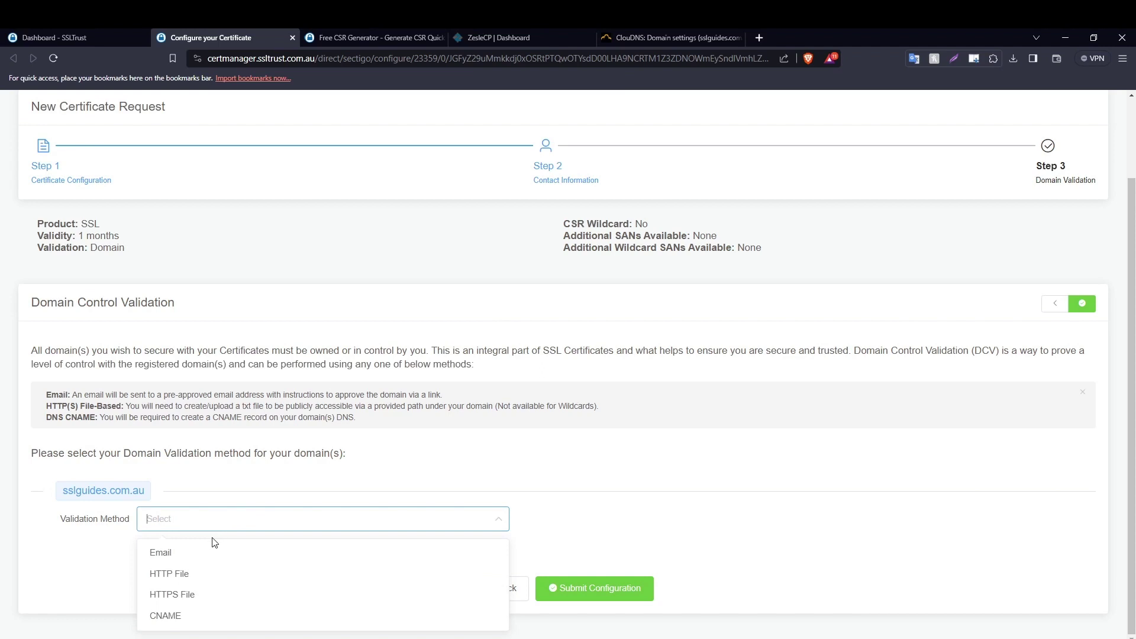
{"action": "left_click", "coordinate": [211, 553]}
{"action": "scroll", "coordinate": [382, 434], "scroll_direction": "down", "scroll_amount": 1}
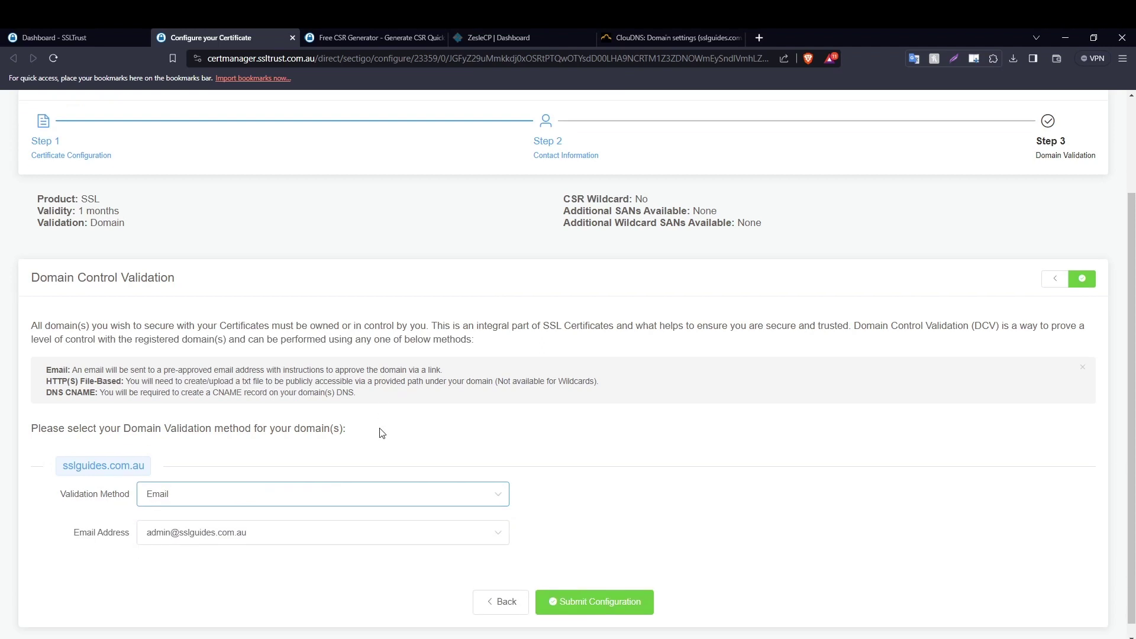
{"action": "left_click", "coordinate": [315, 525]}
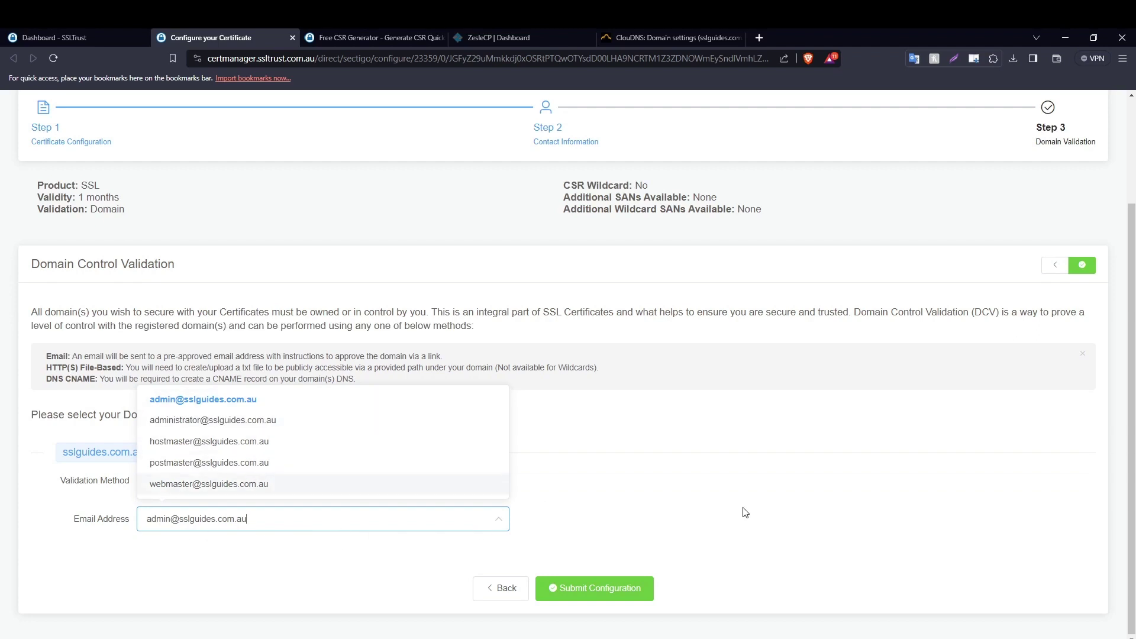
{"action": "left_click", "coordinate": [654, 465]}
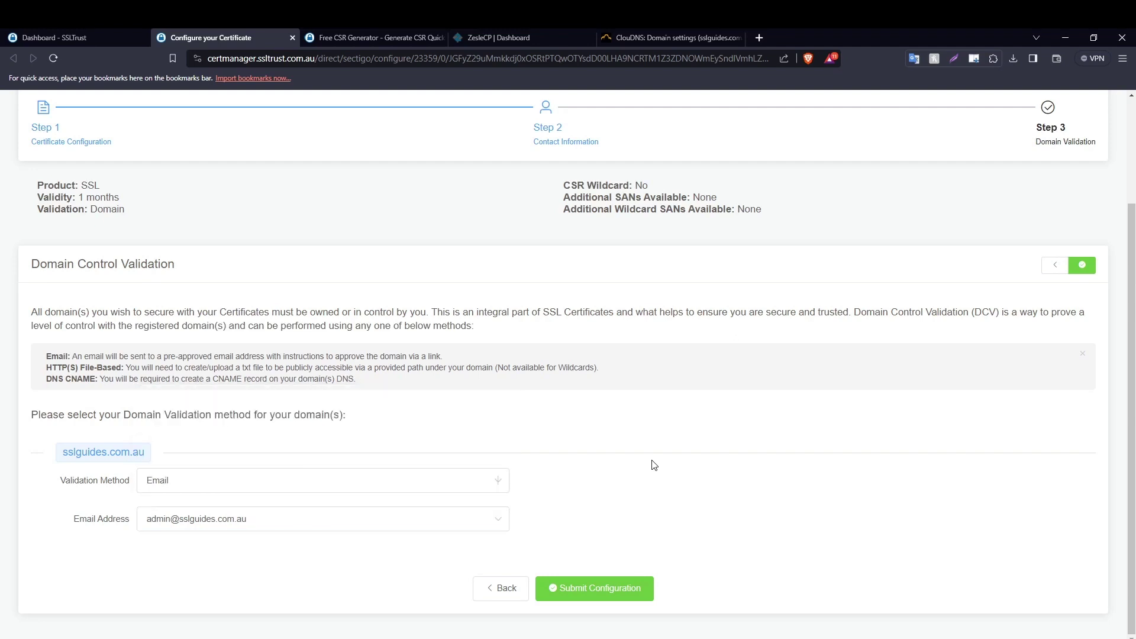
Switch validation to HTTP File and inspect the file name, /.well-known/pki-validation/ path and contents.
{"action": "left_click", "coordinate": [238, 483]}
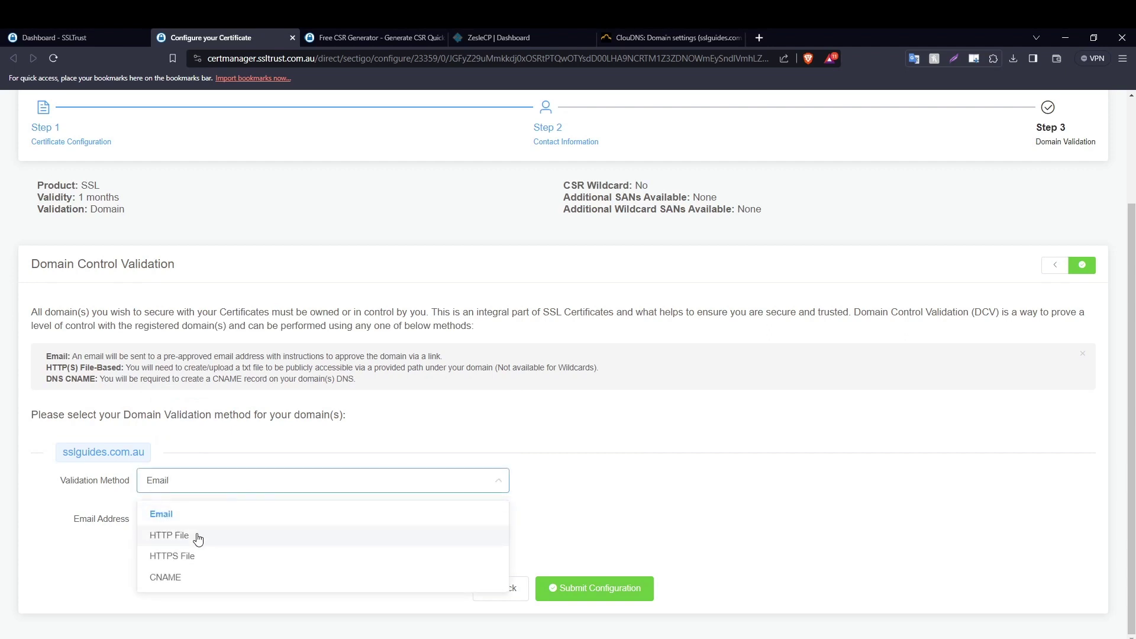
{"action": "left_click", "coordinate": [172, 535]}
{"action": "scroll", "coordinate": [565, 448], "scroll_direction": "down", "scroll_amount": 2}
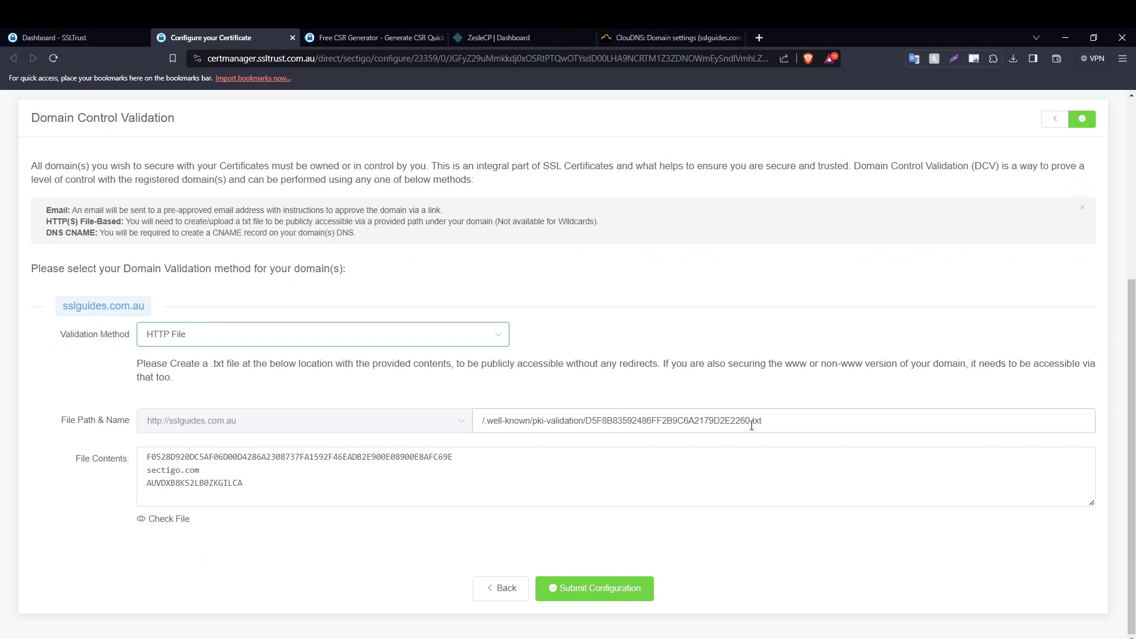
{"action": "left_click_drag", "start_coordinate": [749, 420], "coordinate": [587, 417]}
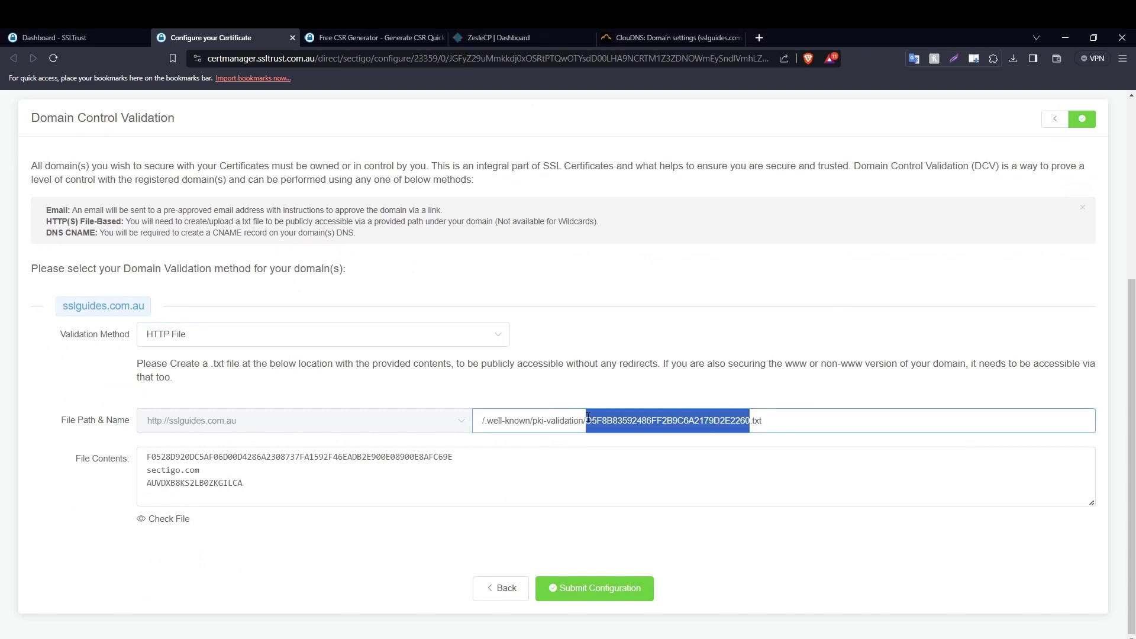
{"action": "left_click", "coordinate": [587, 383]}
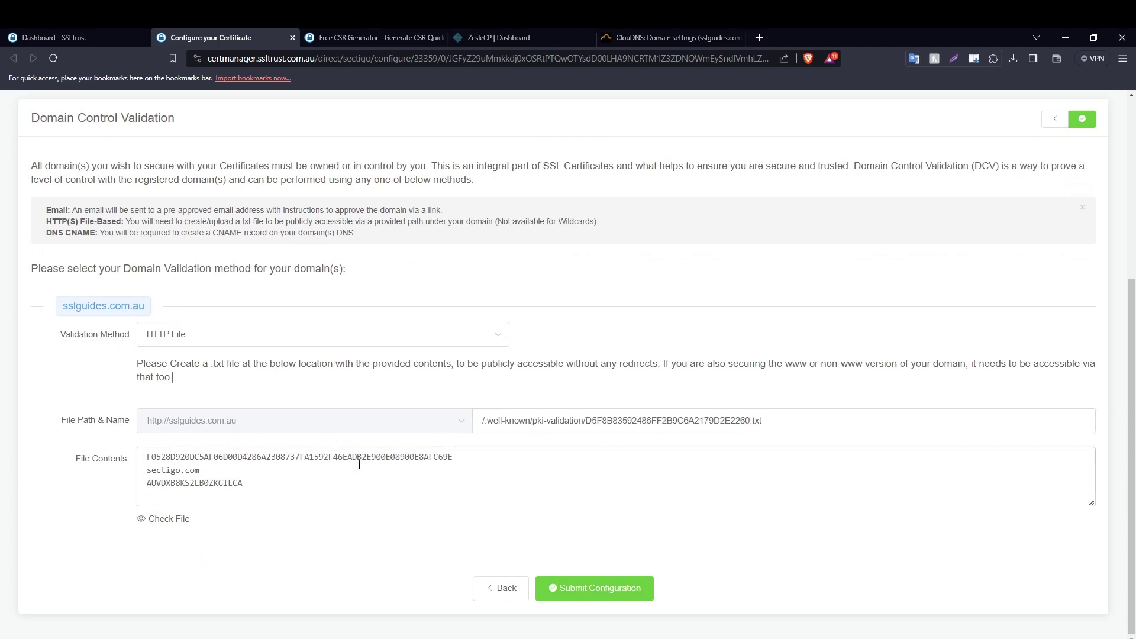
{"action": "left_click_drag", "start_coordinate": [325, 502], "coordinate": [135, 447]}
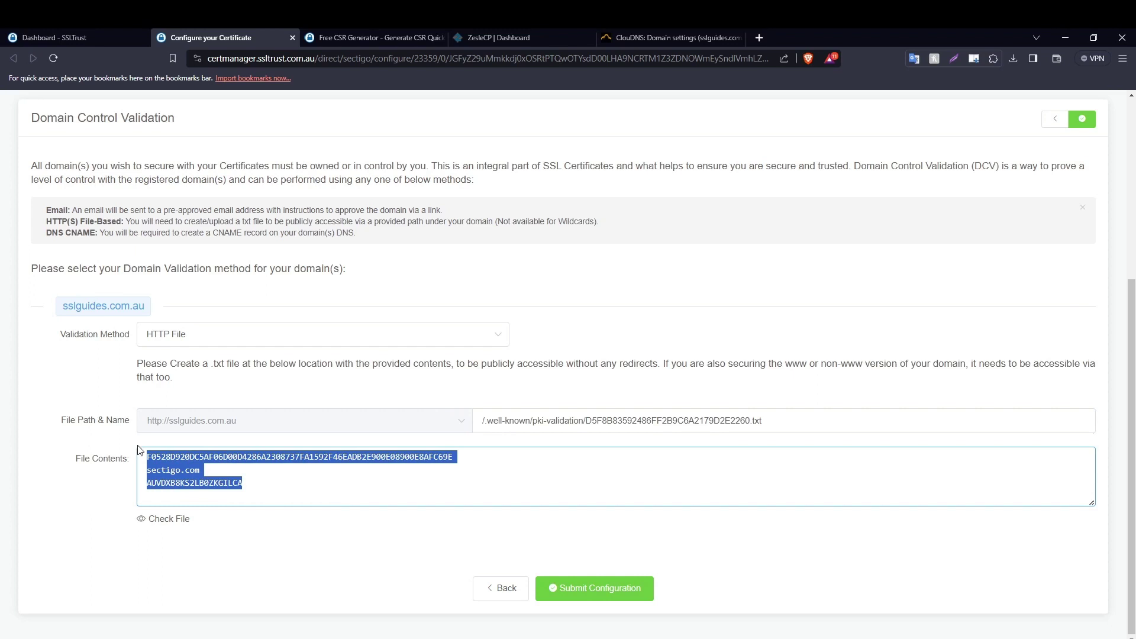
{"action": "left_click", "coordinate": [638, 397]}
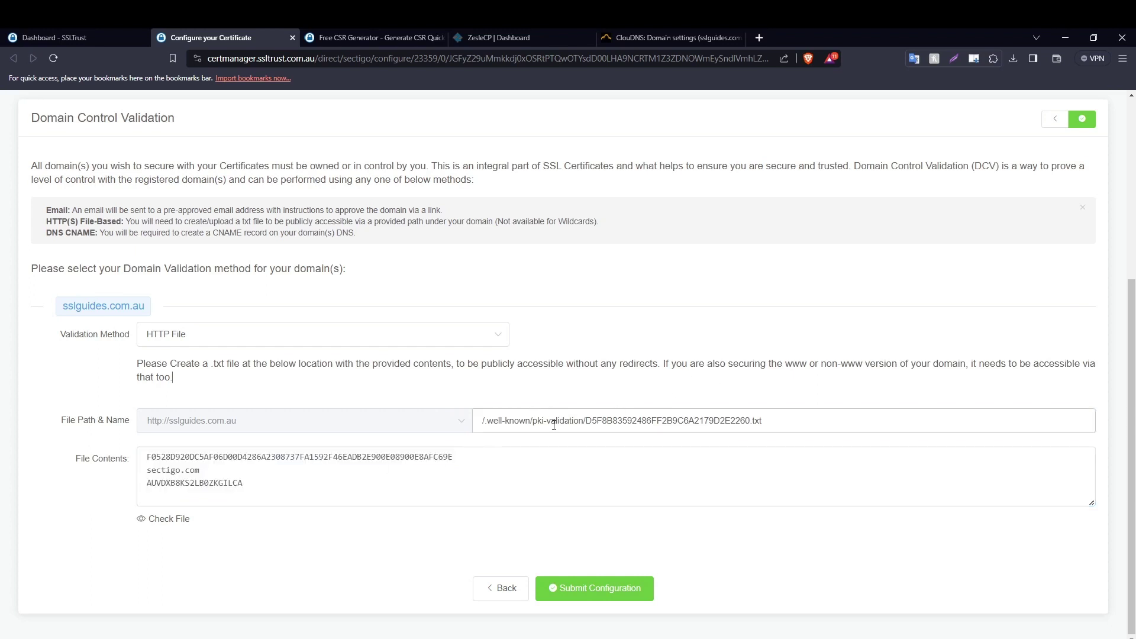
{"action": "left_click_drag", "start_coordinate": [584, 418], "coordinate": [477, 426]}
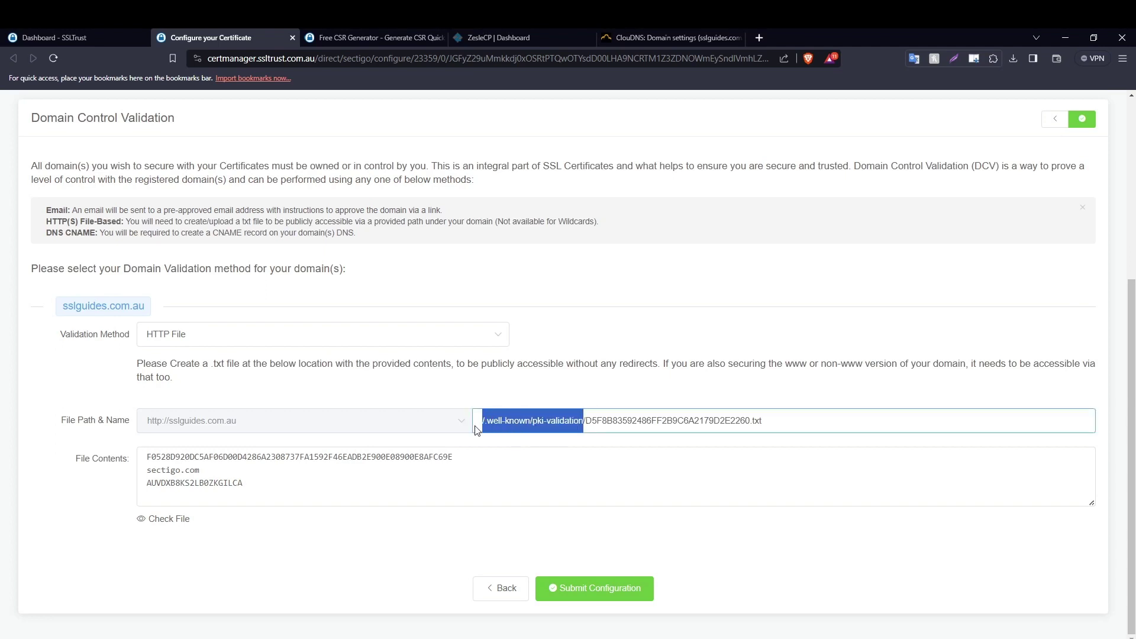
{"action": "left_click", "coordinate": [572, 379]}
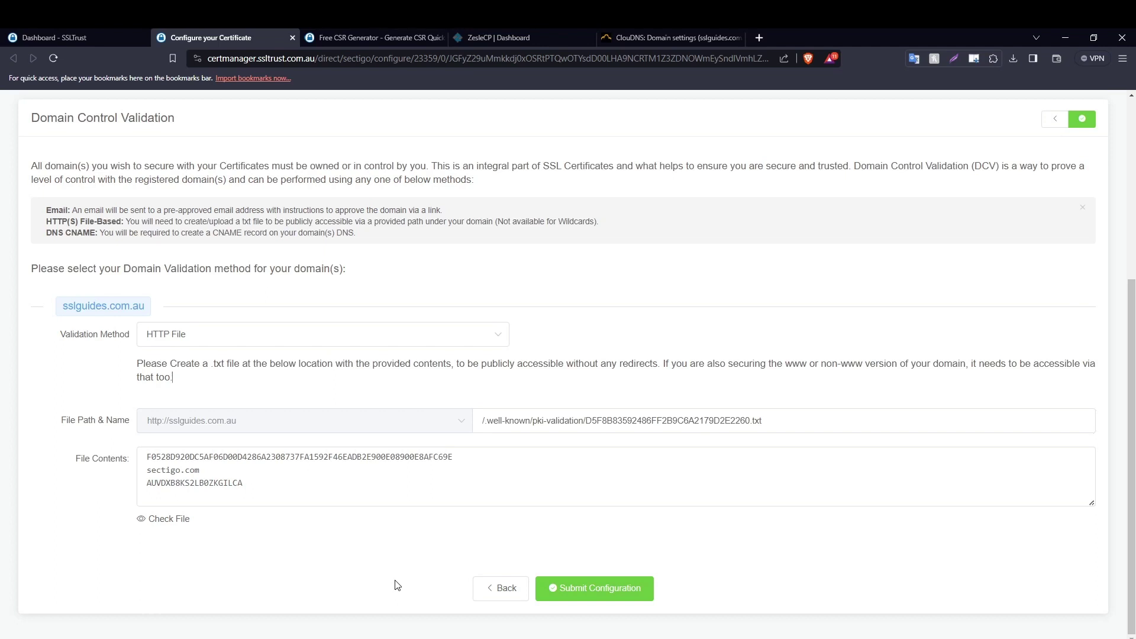
Change sslguides.com.au's Sectigo validation method to CNAME, then bring up its ClouDNS zone.
{"action": "left_click", "coordinate": [270, 342]}
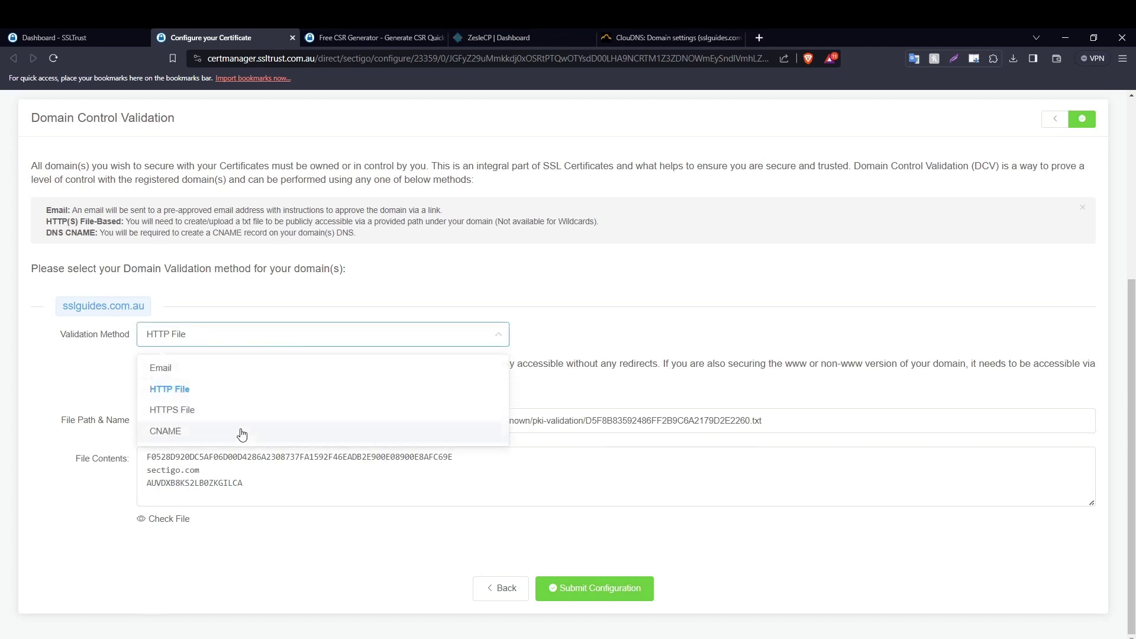
{"action": "left_click", "coordinate": [242, 432]}
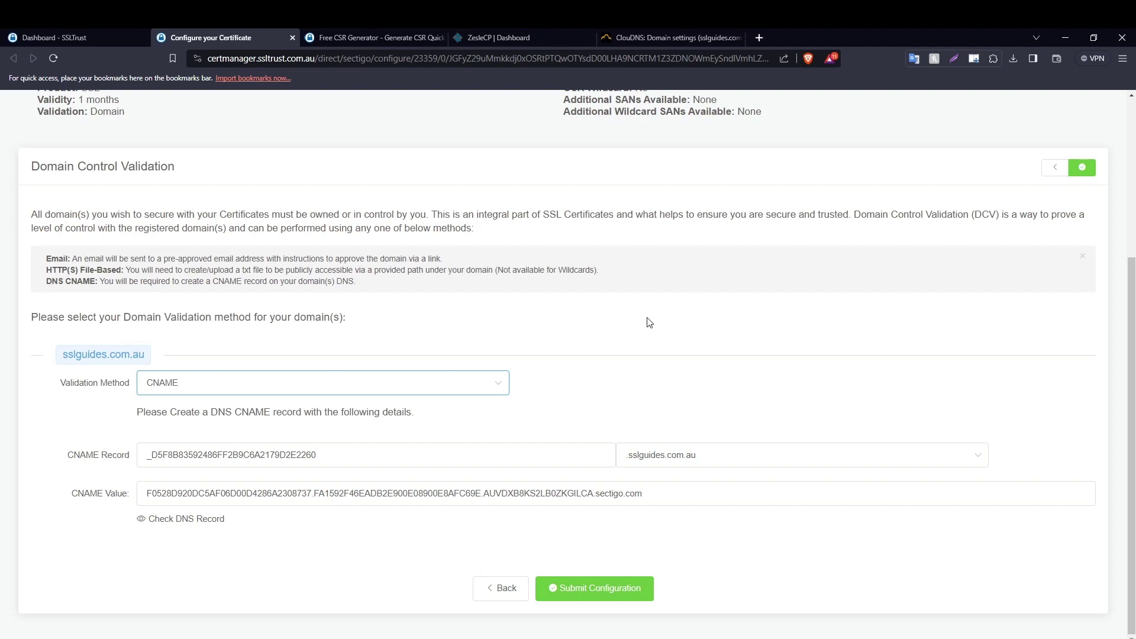
{"action": "key", "text": "alt"}
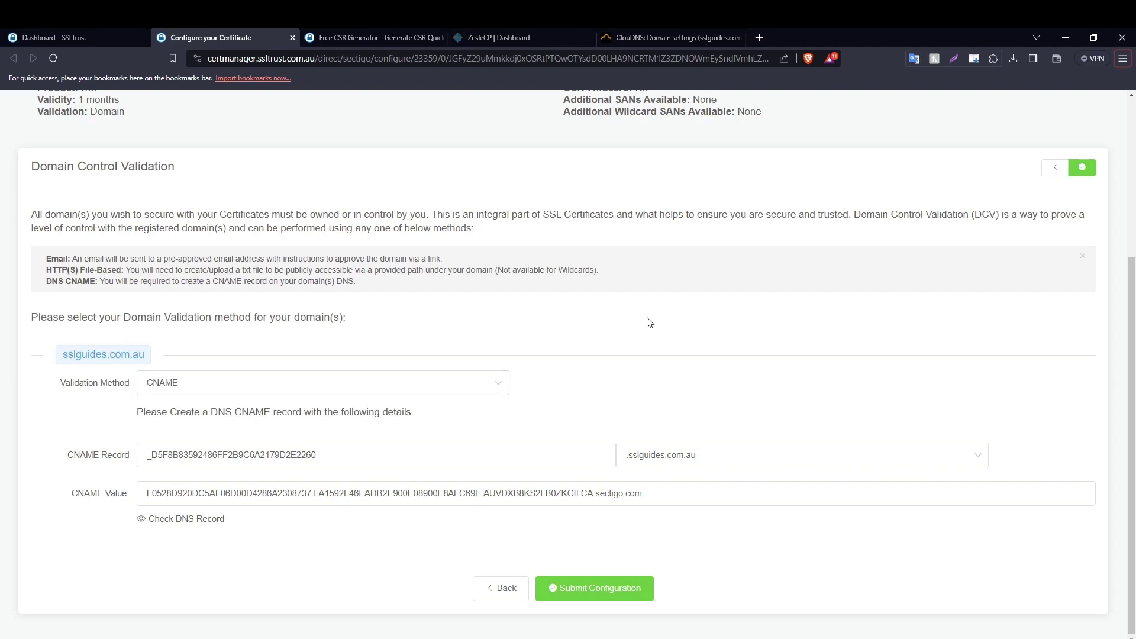
{"action": "left_click_drag", "start_coordinate": [666, 34], "coordinate": [373, 37]}
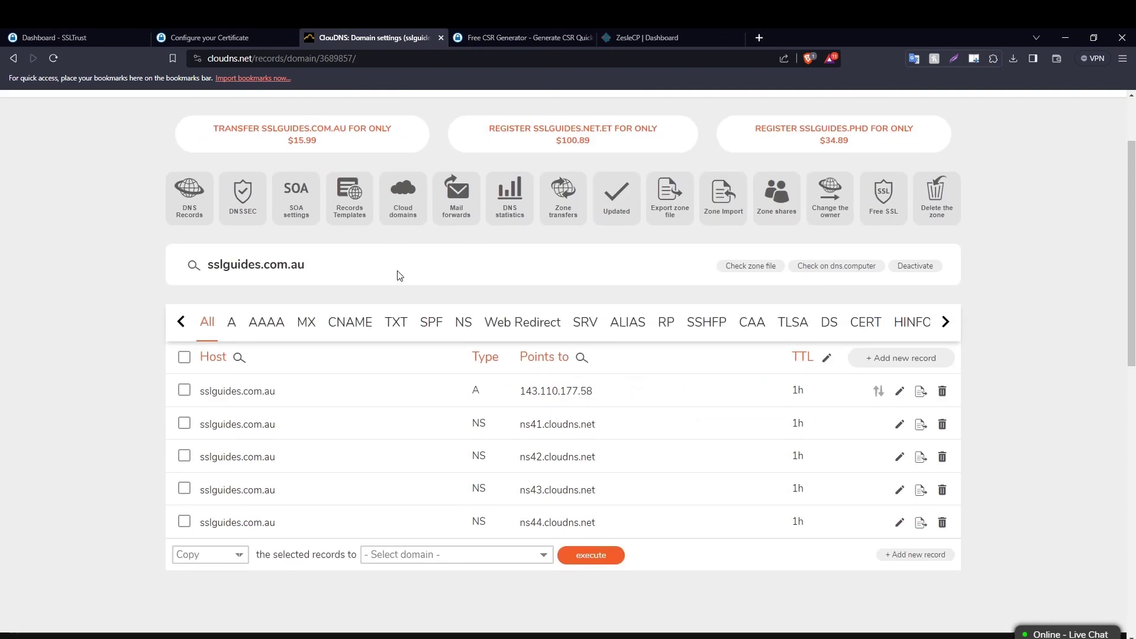
Start a new CNAME record in the sslguides.com.au ClouDNS zone.
{"action": "scroll", "coordinate": [406, 276], "scroll_direction": "down", "scroll_amount": 1}
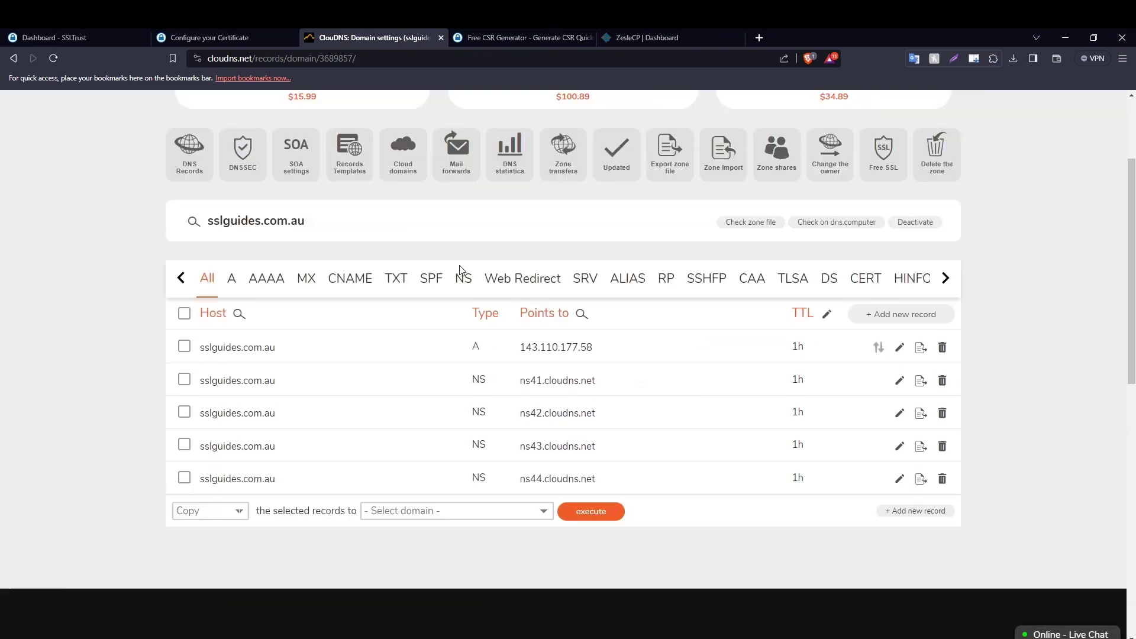
{"action": "scroll", "coordinate": [462, 272], "scroll_direction": "up", "scroll_amount": 3}
{"action": "left_click", "coordinate": [914, 460]}
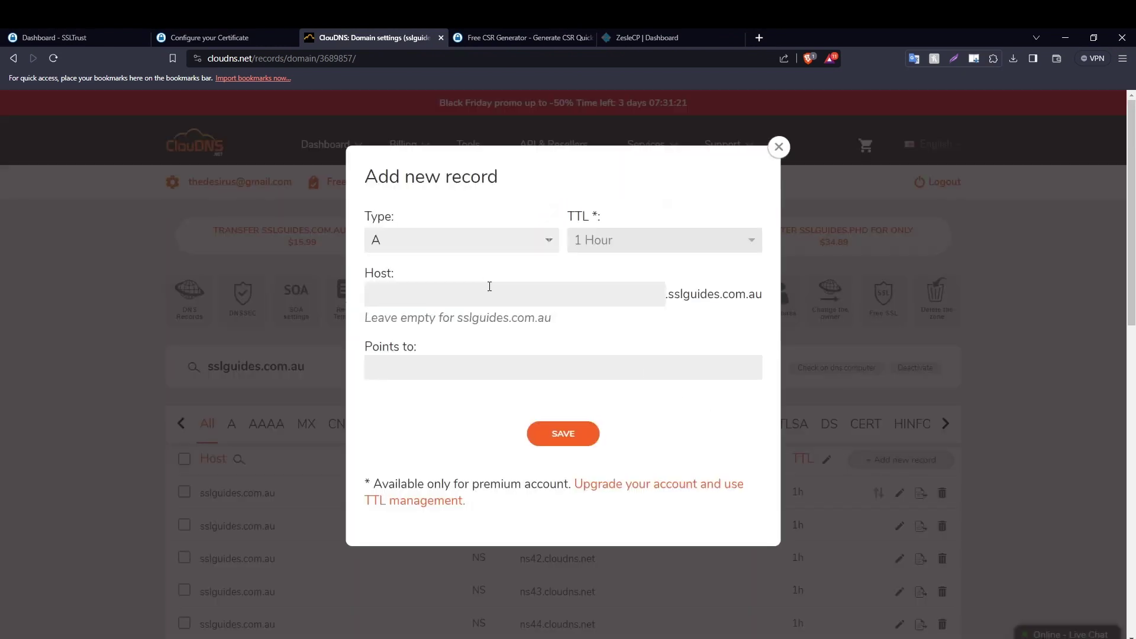
{"action": "left_click", "coordinate": [472, 248]}
{"action": "left_click", "coordinate": [456, 311]}
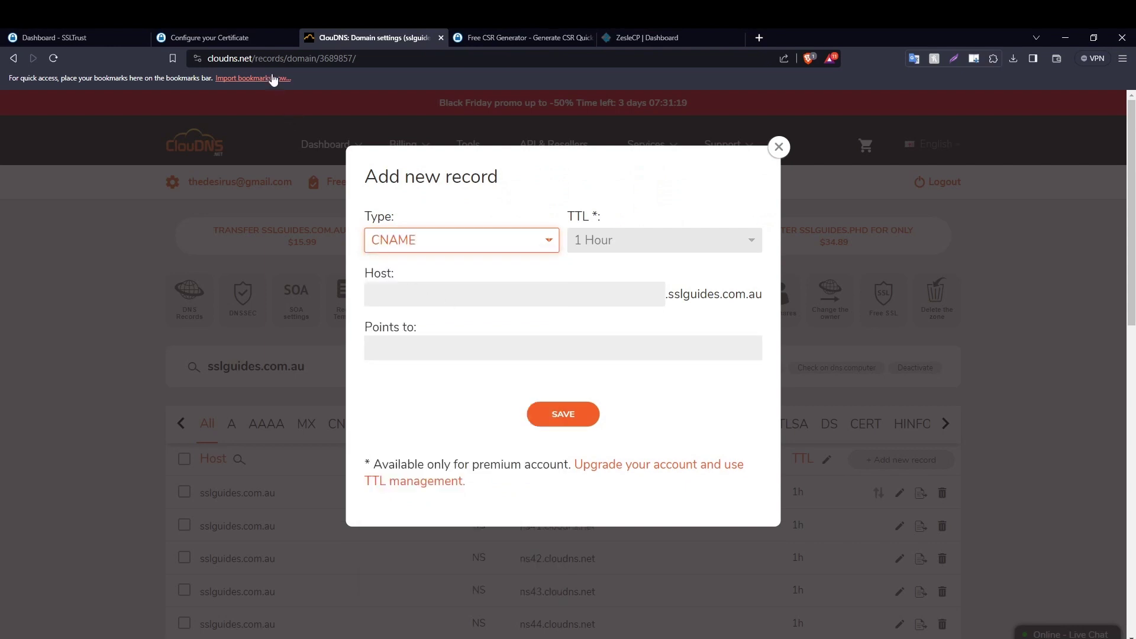
Copy the Sectigo CNAME record name into the new record's host field.
{"action": "left_click", "coordinate": [244, 32]}
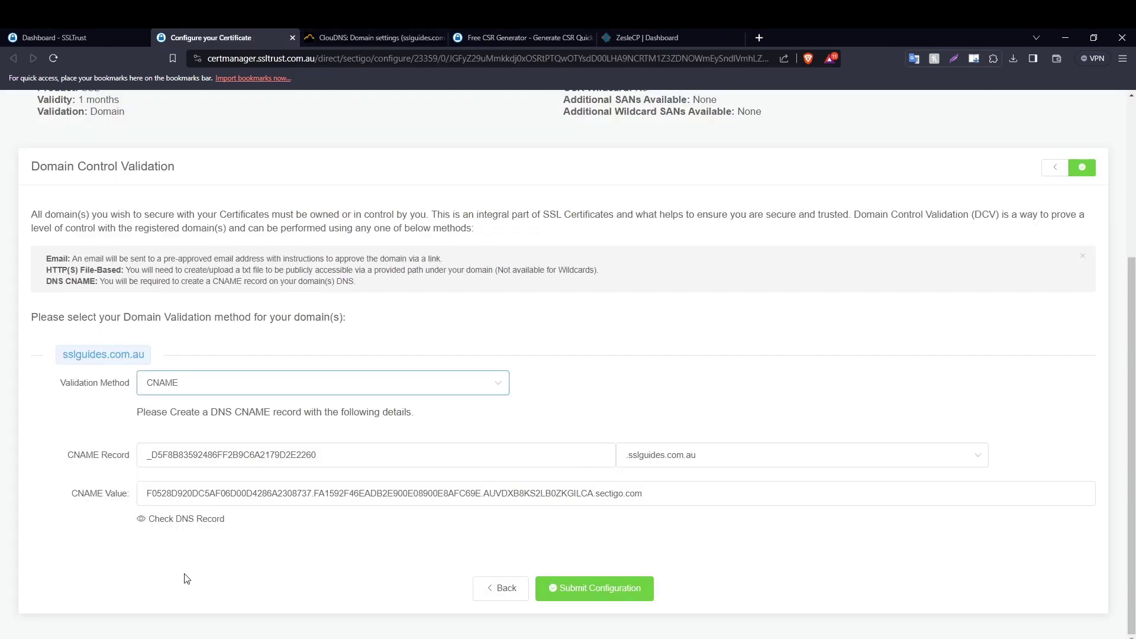
{"action": "left_click_drag", "start_coordinate": [320, 456], "coordinate": [139, 470]}
{"action": "right_click", "coordinate": [187, 459]}
{"action": "left_click", "coordinate": [207, 466]}
{"action": "left_click", "coordinate": [372, 37]}
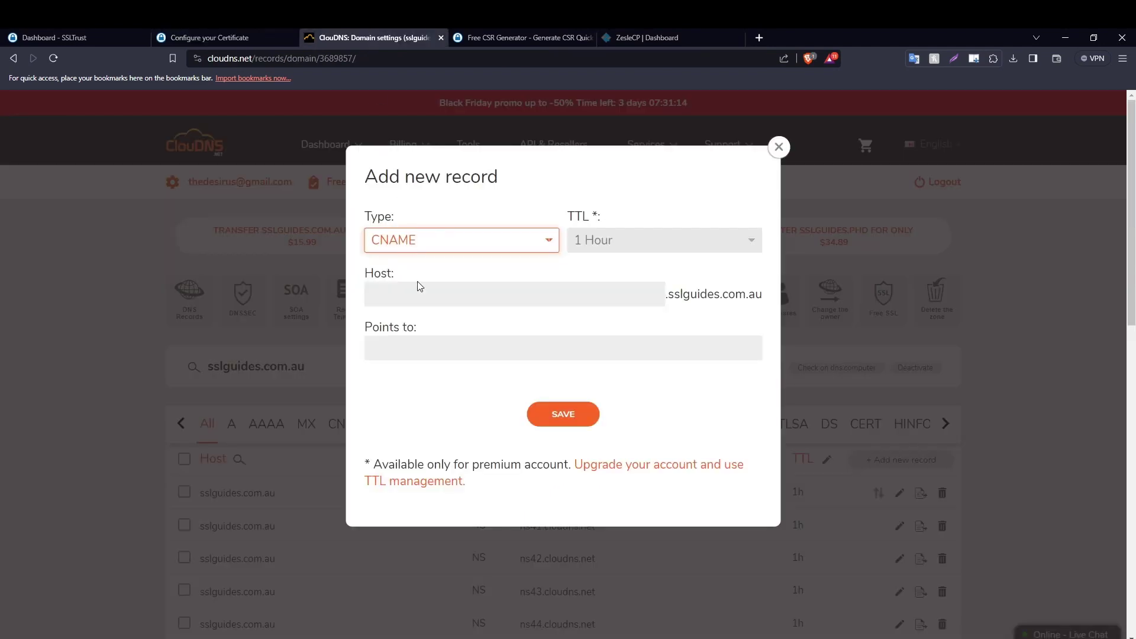
{"action": "left_click", "coordinate": [419, 287]}
{"action": "right_click", "coordinate": [419, 293]}
{"action": "left_click", "coordinate": [463, 382]}
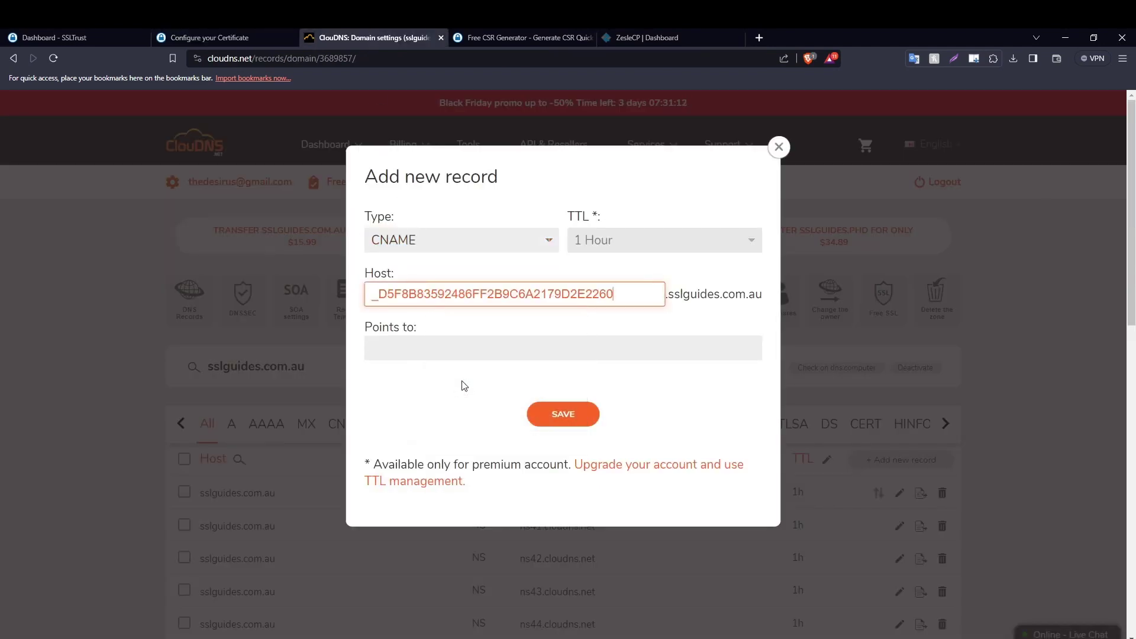
Paste the Sectigo CNAME value into Points to and save the record.
{"action": "left_click", "coordinate": [207, 37]}
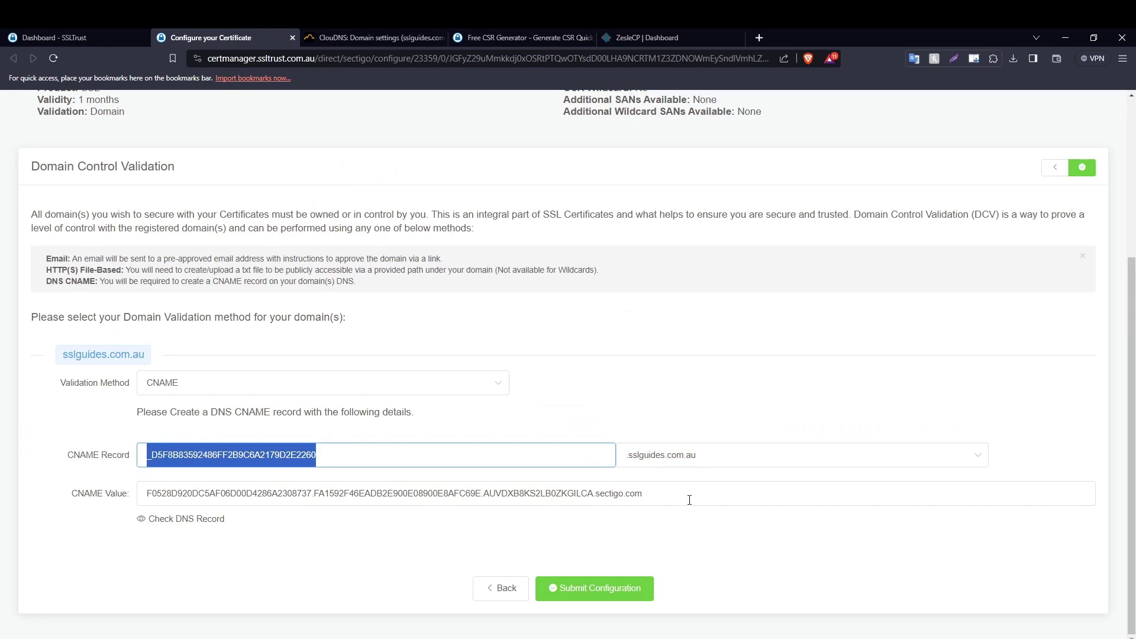
{"action": "left_click_drag", "start_coordinate": [690, 500], "coordinate": [129, 486]}
{"action": "right_click", "coordinate": [195, 491]}
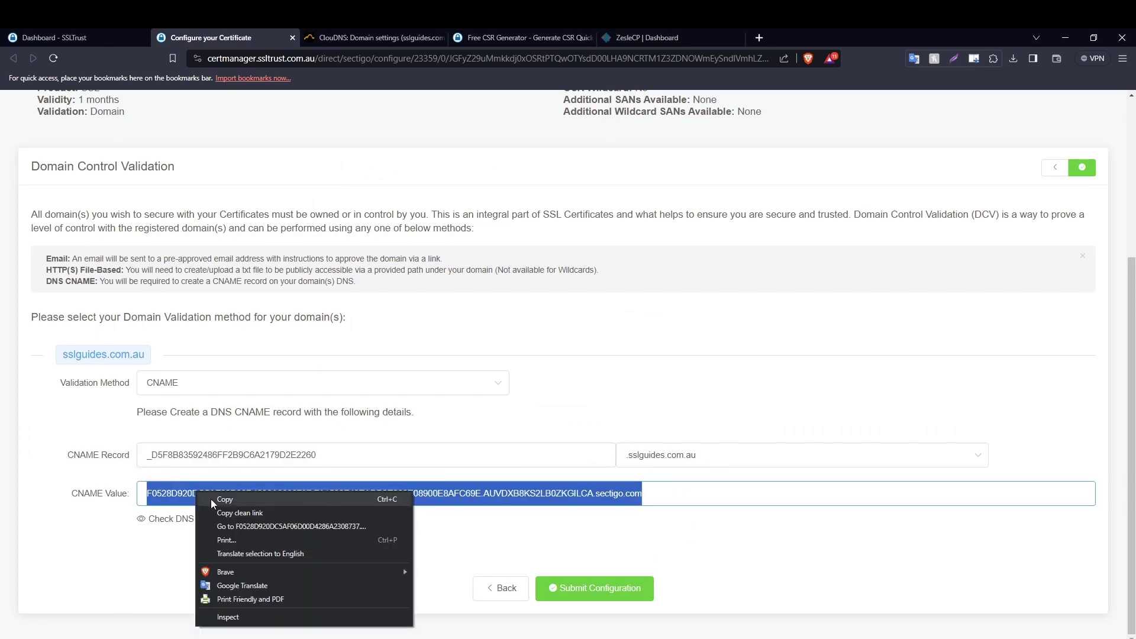
{"action": "left_click", "coordinate": [210, 498]}
{"action": "left_click", "coordinate": [373, 38]}
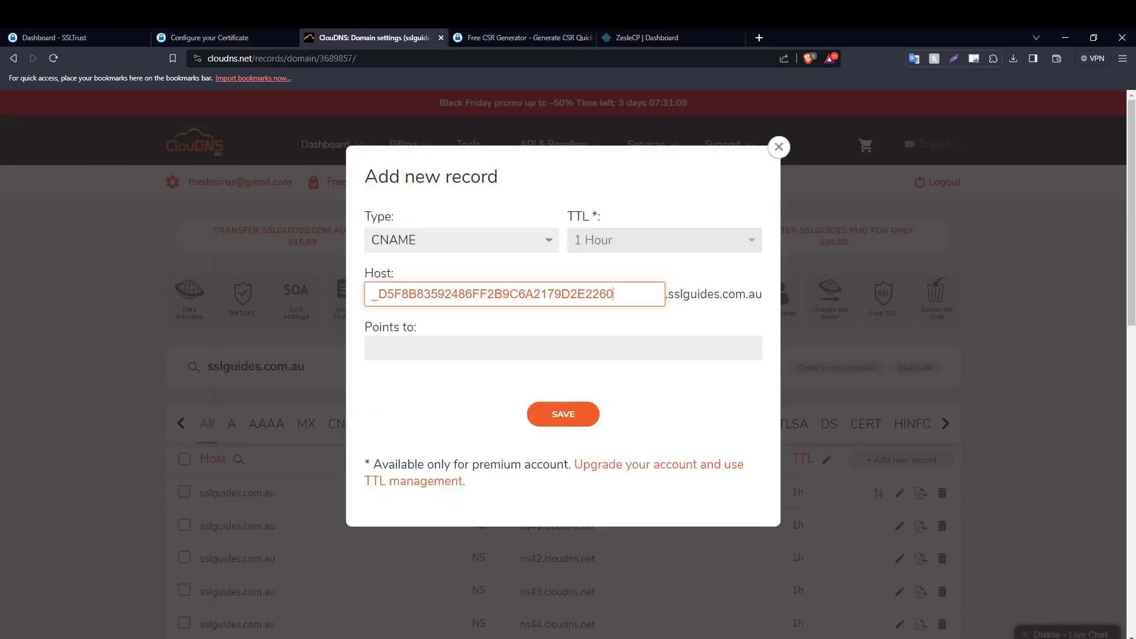
{"action": "left_click", "coordinate": [406, 345]}
{"action": "right_click", "coordinate": [416, 343]}
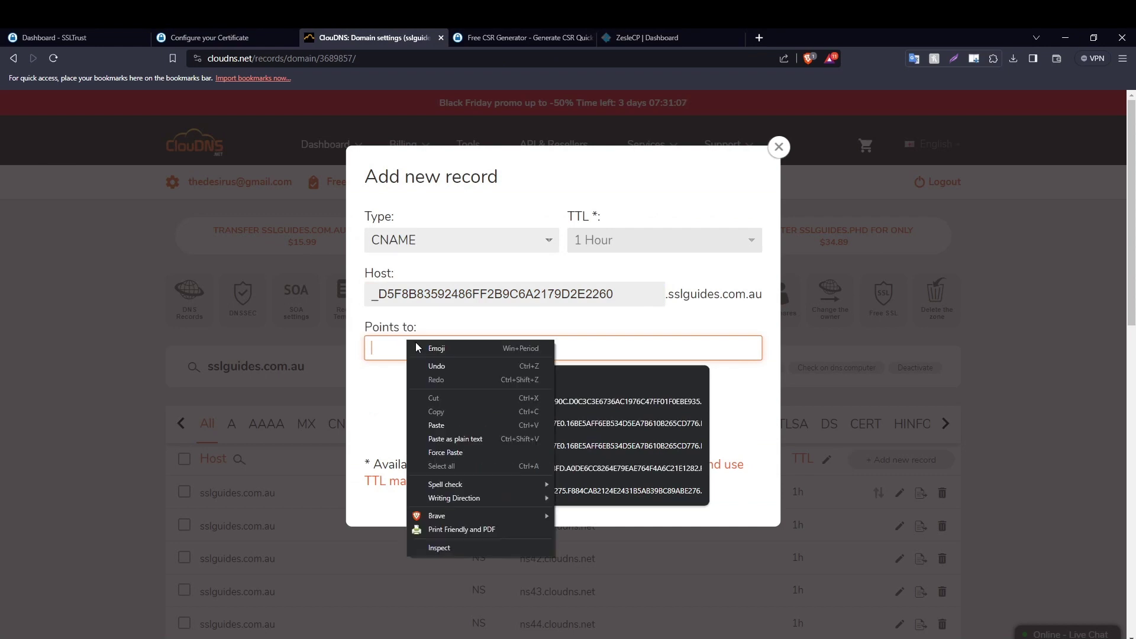
{"action": "left_click", "coordinate": [443, 422]}
{"action": "left_click", "coordinate": [395, 392]}
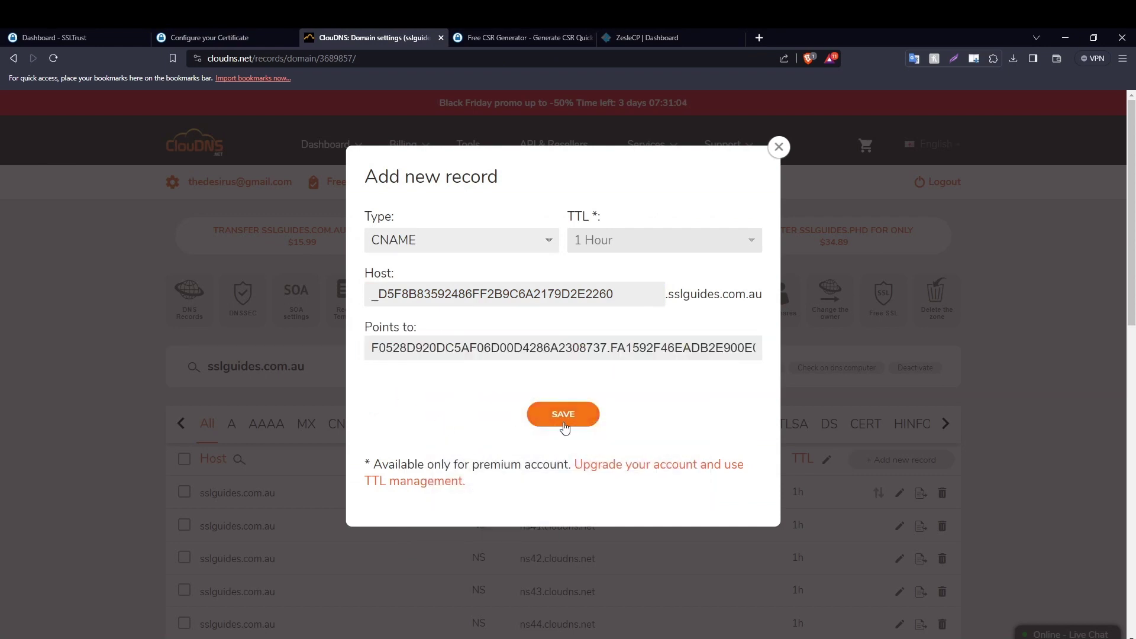
{"action": "left_click", "coordinate": [563, 414]}
{"action": "scroll", "coordinate": [358, 198], "scroll_direction": "down", "scroll_amount": 3}
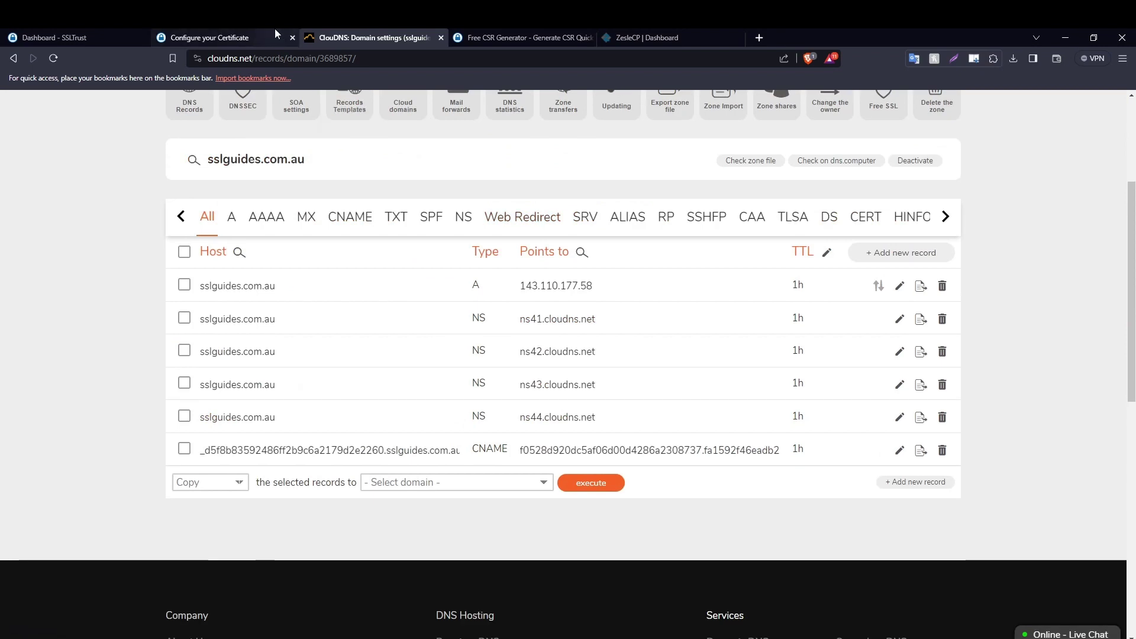
{"action": "left_click", "coordinate": [276, 34]}
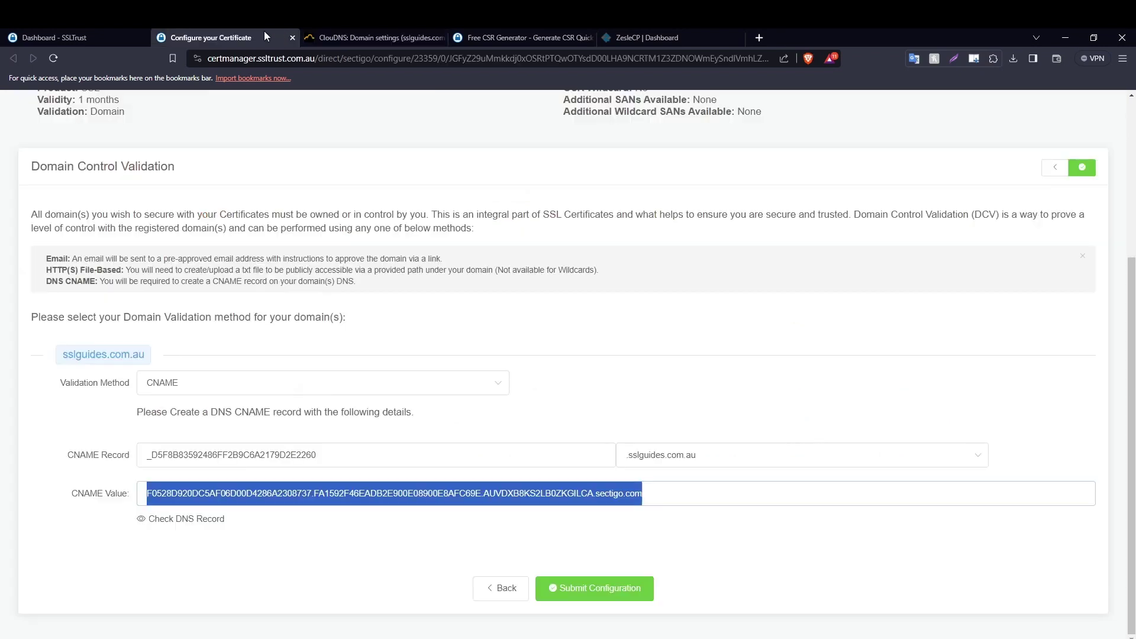
Check the validation CNAME in DNSChecker, which resolves on none of the 32 servers yet.
{"action": "left_click", "coordinate": [190, 524]}
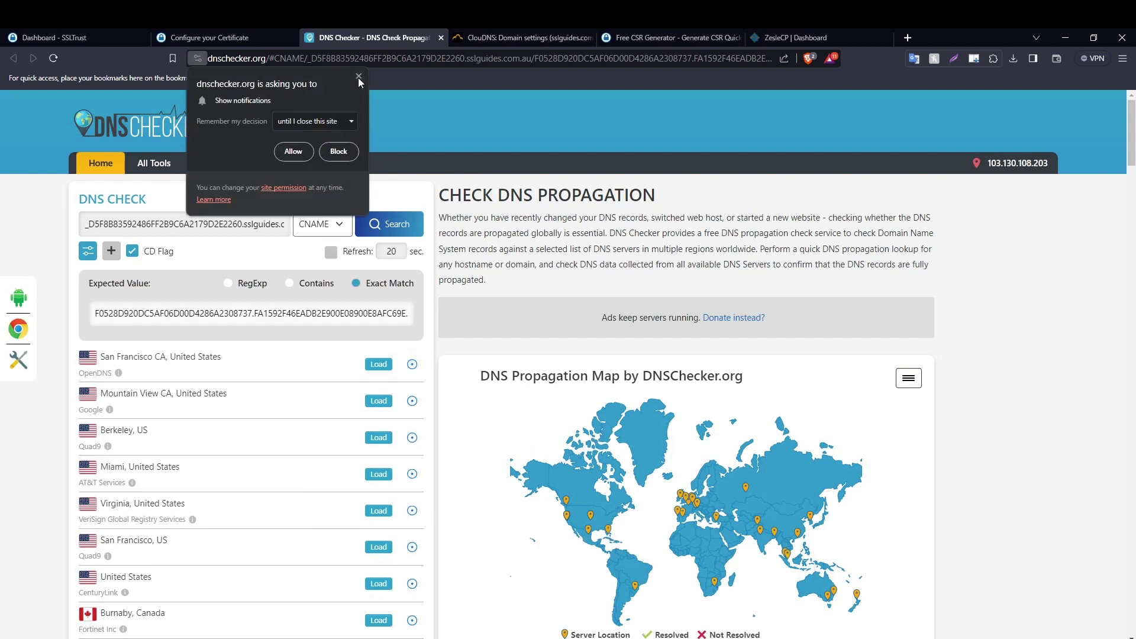
{"action": "left_click", "coordinate": [359, 77]}
{"action": "left_click", "coordinate": [378, 220]}
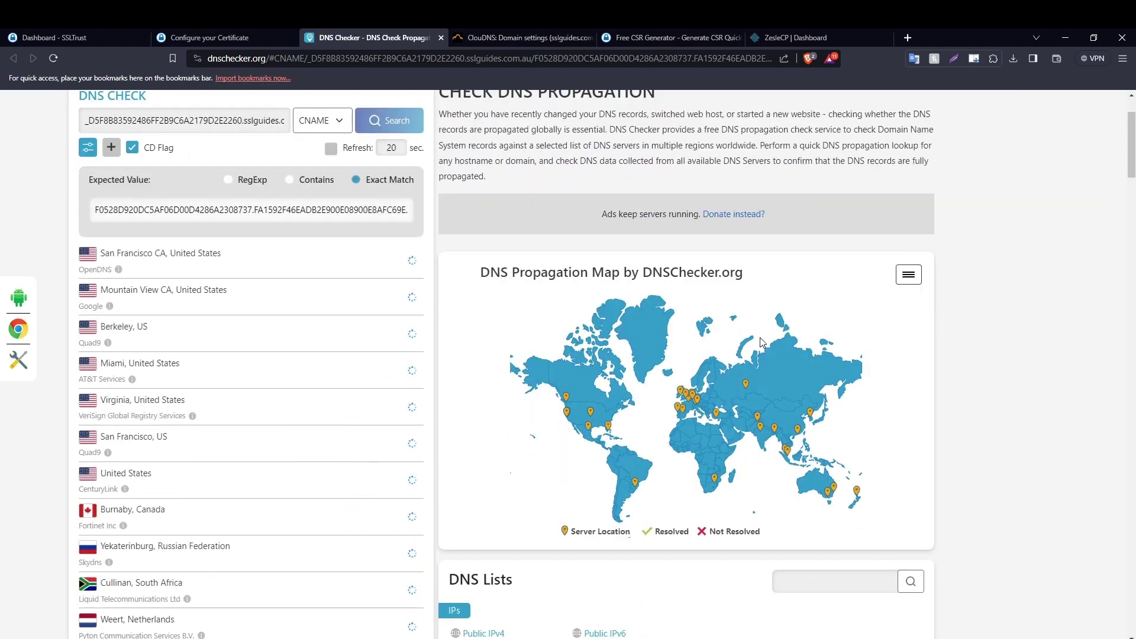
{"action": "scroll", "coordinate": [925, 372], "scroll_direction": "down", "scroll_amount": 2}
{"action": "scroll", "coordinate": [953, 346], "scroll_direction": "up", "scroll_amount": 2}
{"action": "scroll", "coordinate": [953, 346], "scroll_direction": "down", "scroll_amount": 2}
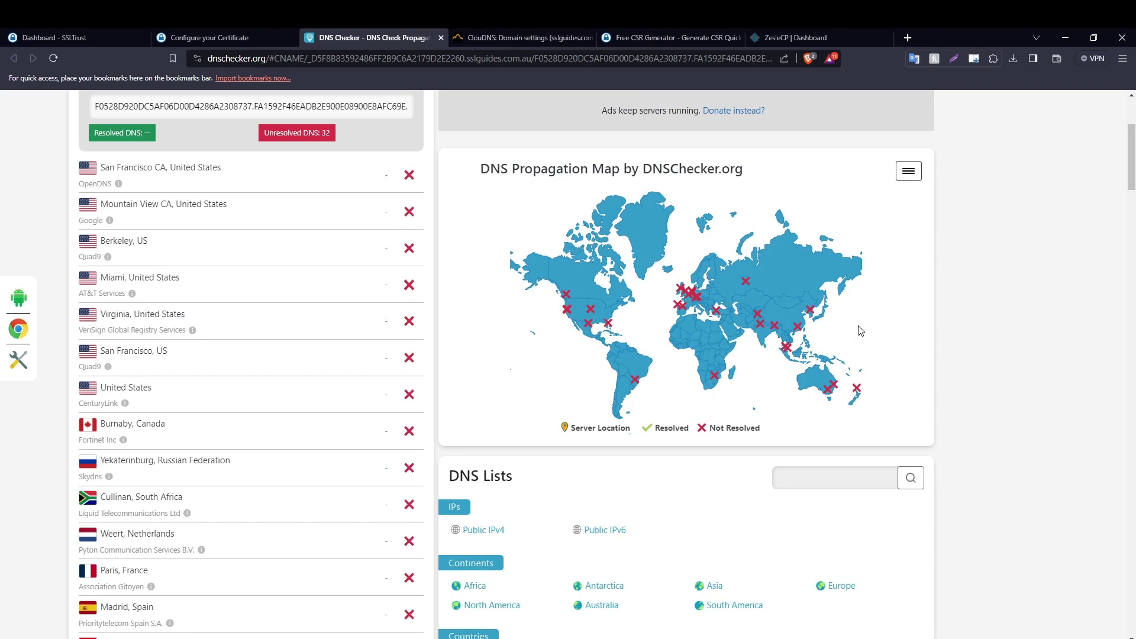
{"action": "left_click", "coordinate": [250, 38]}
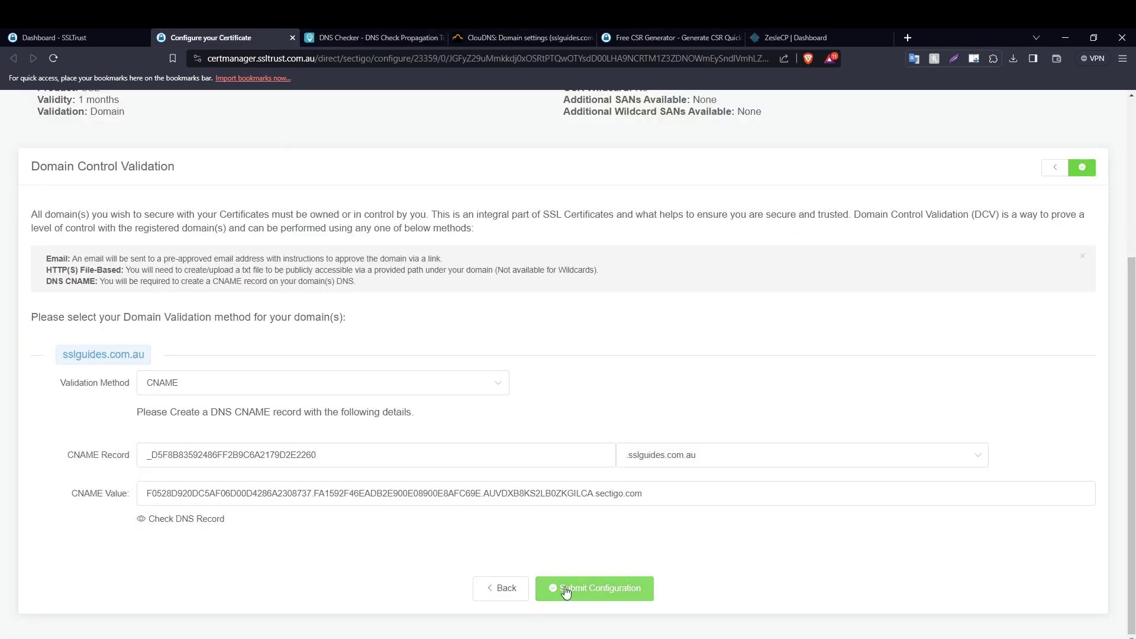
Submit the certificate configuration, leaving the order Awaiting Validation, and launch the Validation Manager.
{"action": "left_click", "coordinate": [595, 591]}
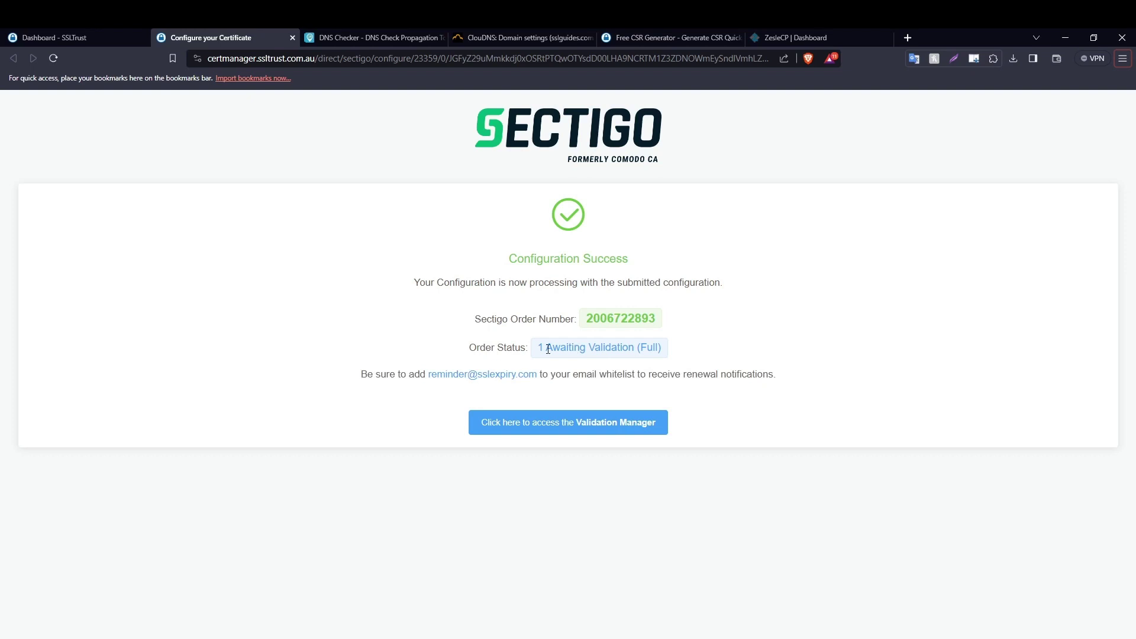
{"action": "left_click", "coordinate": [591, 427]}
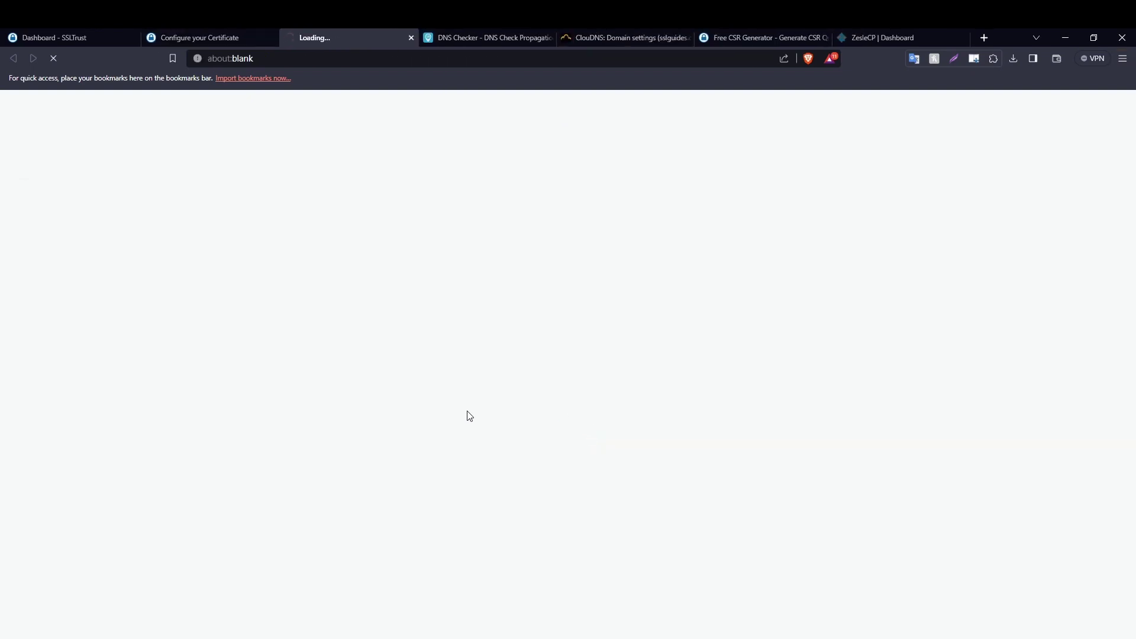
Close the configuration page and have Sectigo recheck the CNAME CSR Hash domain validation.
{"action": "left_click", "coordinate": [272, 39]}
{"action": "scroll", "coordinate": [267, 179], "scroll_direction": "down", "scroll_amount": 3}
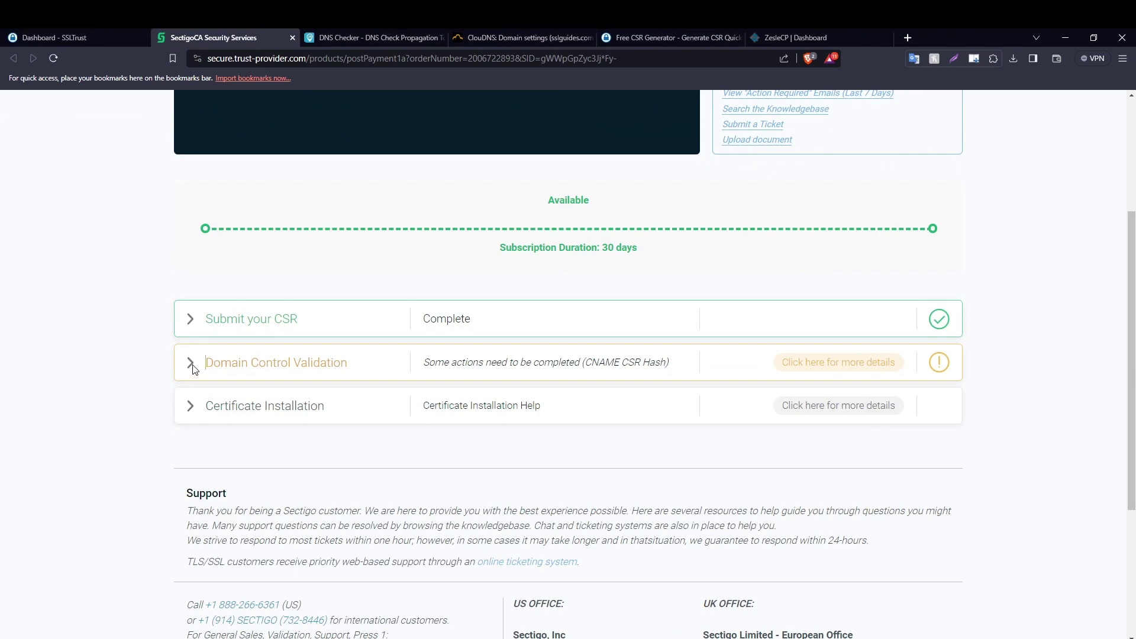
{"action": "left_click", "coordinate": [193, 366]}
{"action": "scroll", "coordinate": [225, 267], "scroll_direction": "down", "scroll_amount": 3}
{"action": "scroll", "coordinate": [228, 250], "scroll_direction": "down", "scroll_amount": 2}
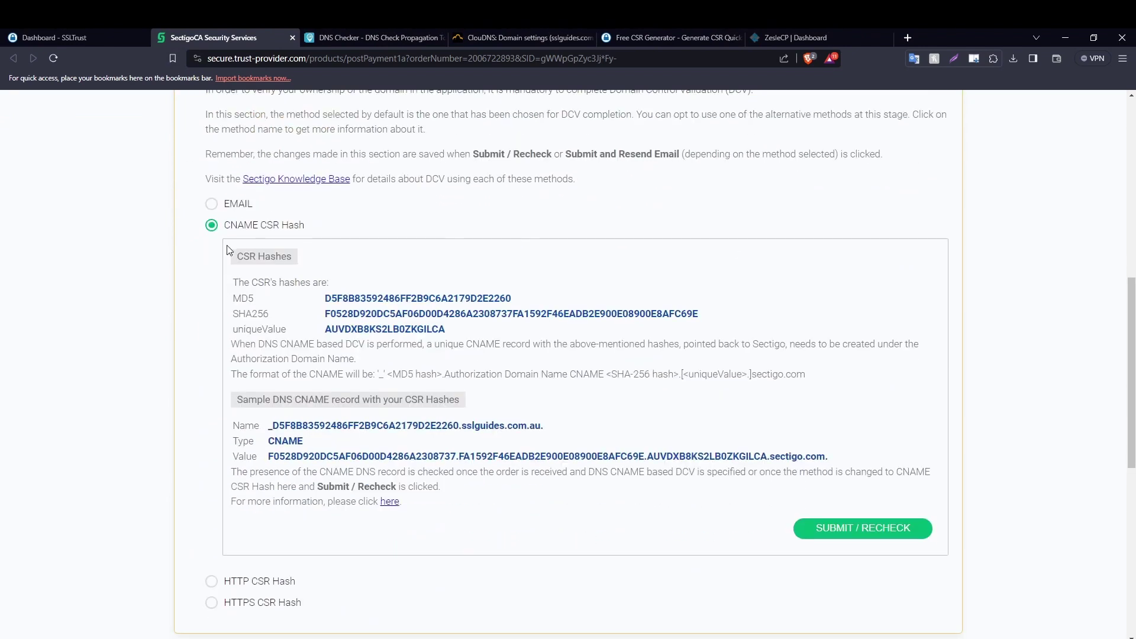
{"action": "scroll", "coordinate": [285, 363], "scroll_direction": "down", "scroll_amount": 2}
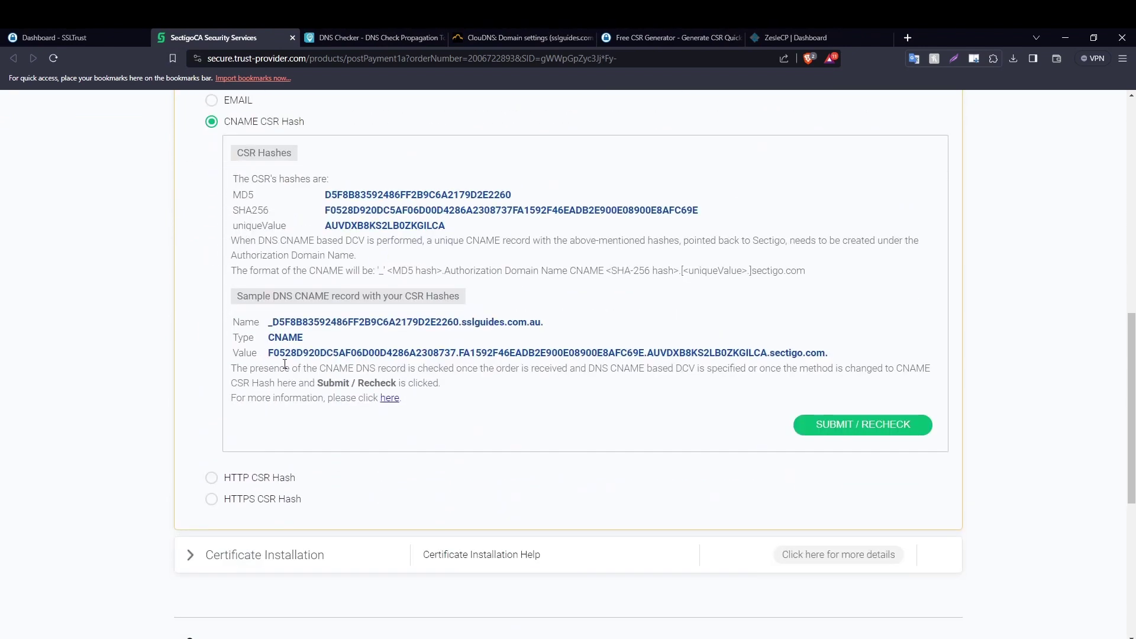
{"action": "left_click", "coordinate": [907, 435]}
{"action": "scroll", "coordinate": [236, 169], "scroll_direction": "up", "scroll_amount": 10}
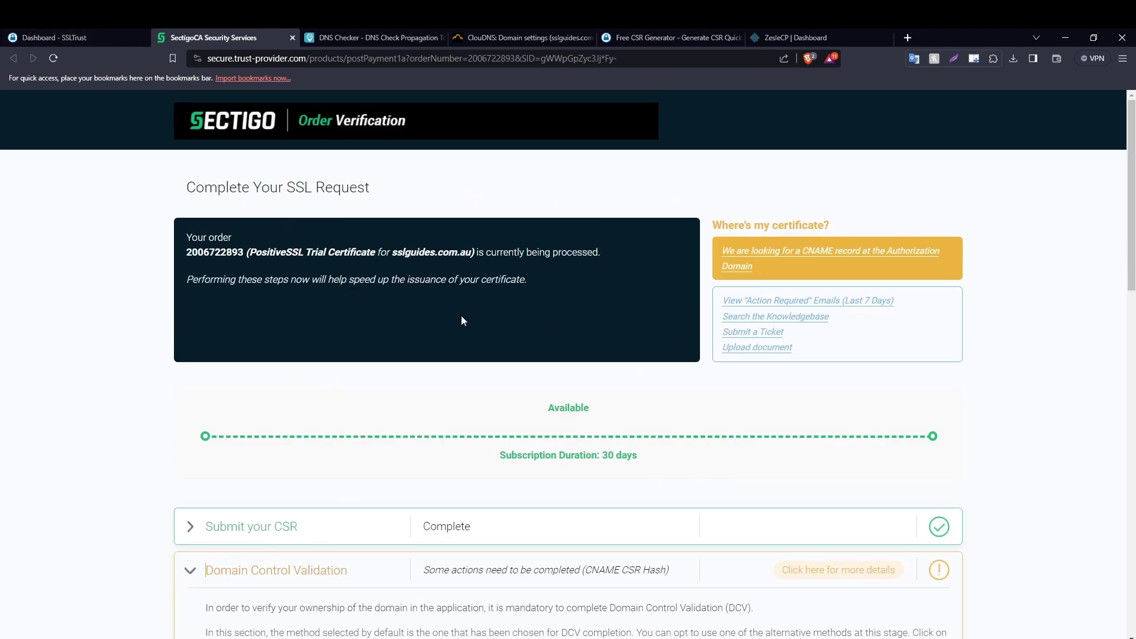
{"action": "left_click", "coordinate": [133, 38]}
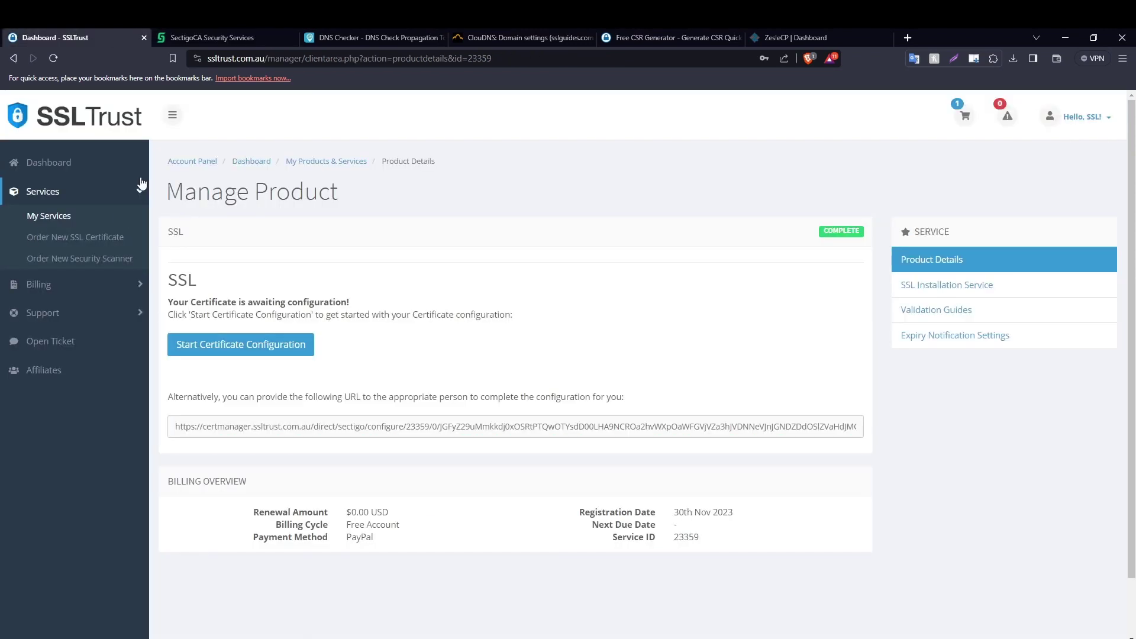
Reopen the sslguides.com.au certificate from the SSLTrust dashboard and relaunch its Validation Manager.
{"action": "left_click", "coordinate": [60, 162]}
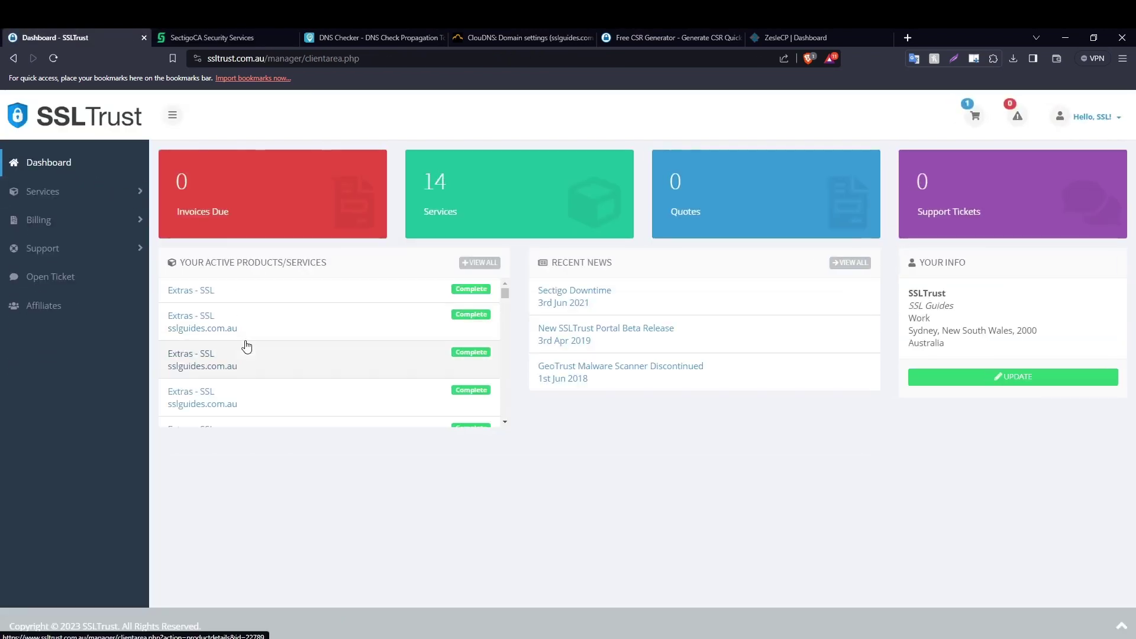
{"action": "left_click", "coordinate": [253, 336]}
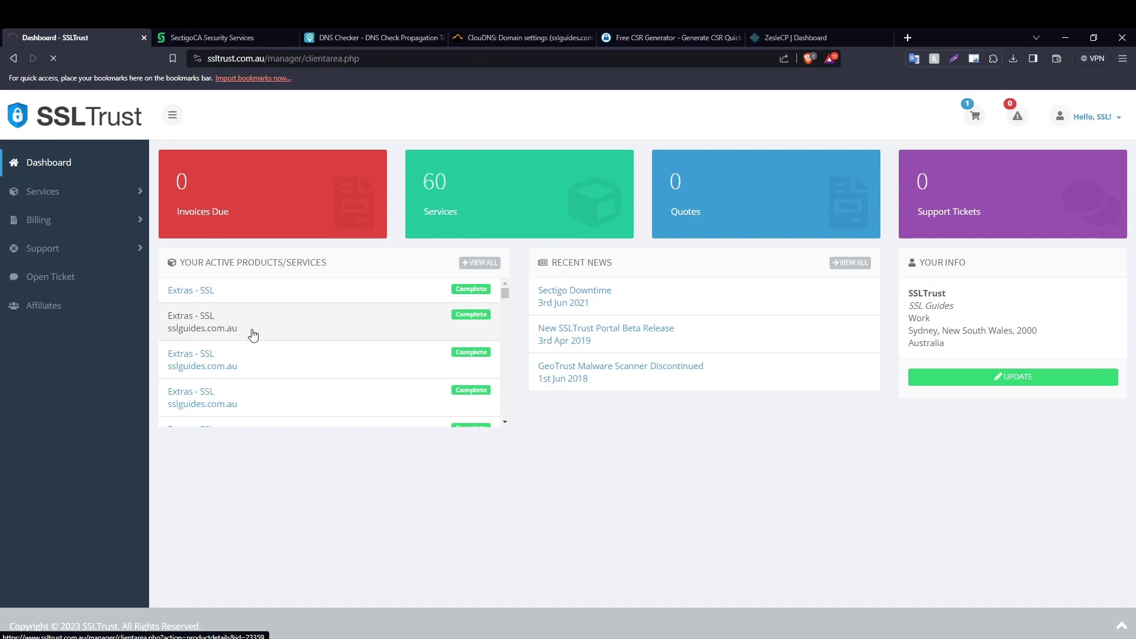
{"action": "scroll", "coordinate": [246, 242], "scroll_direction": "down", "scroll_amount": 2}
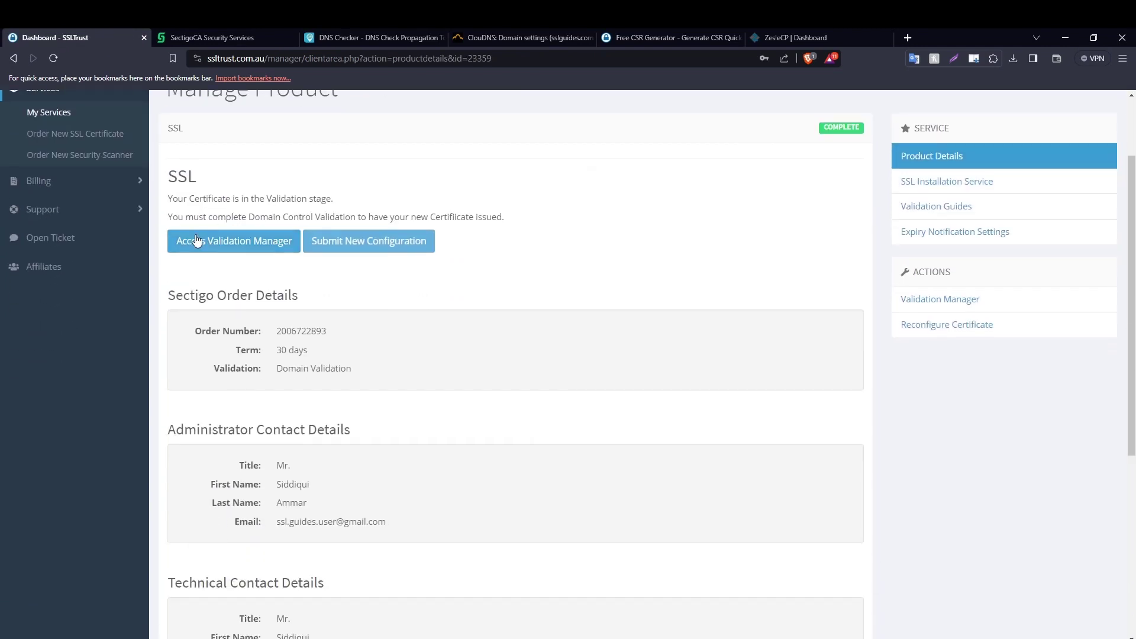
{"action": "left_click", "coordinate": [292, 38]}
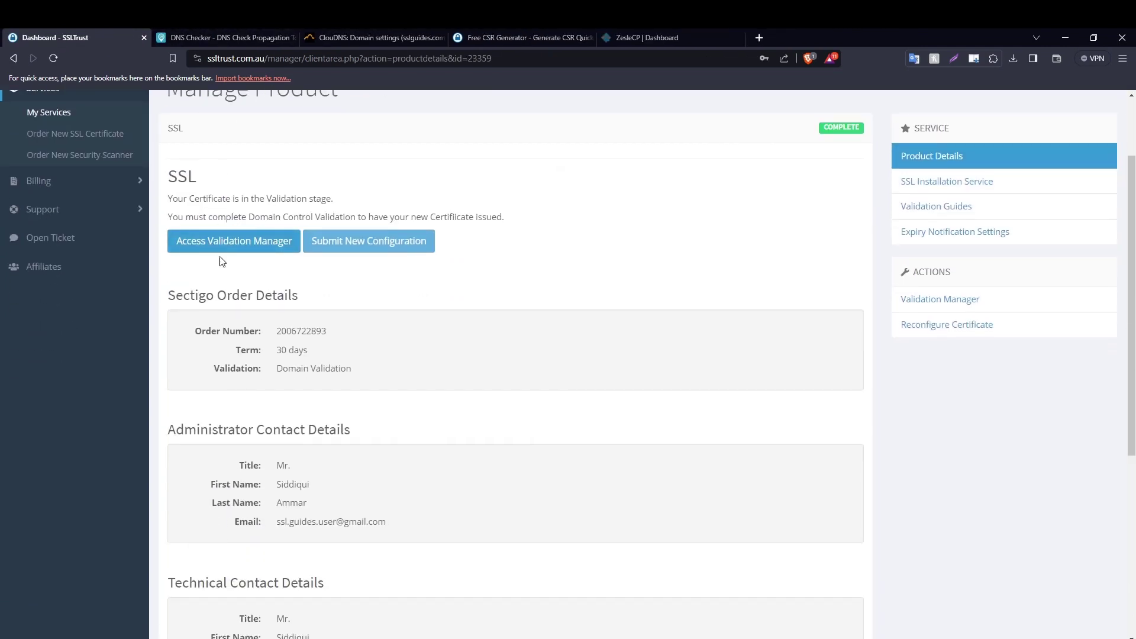
{"action": "left_click", "coordinate": [238, 238]}
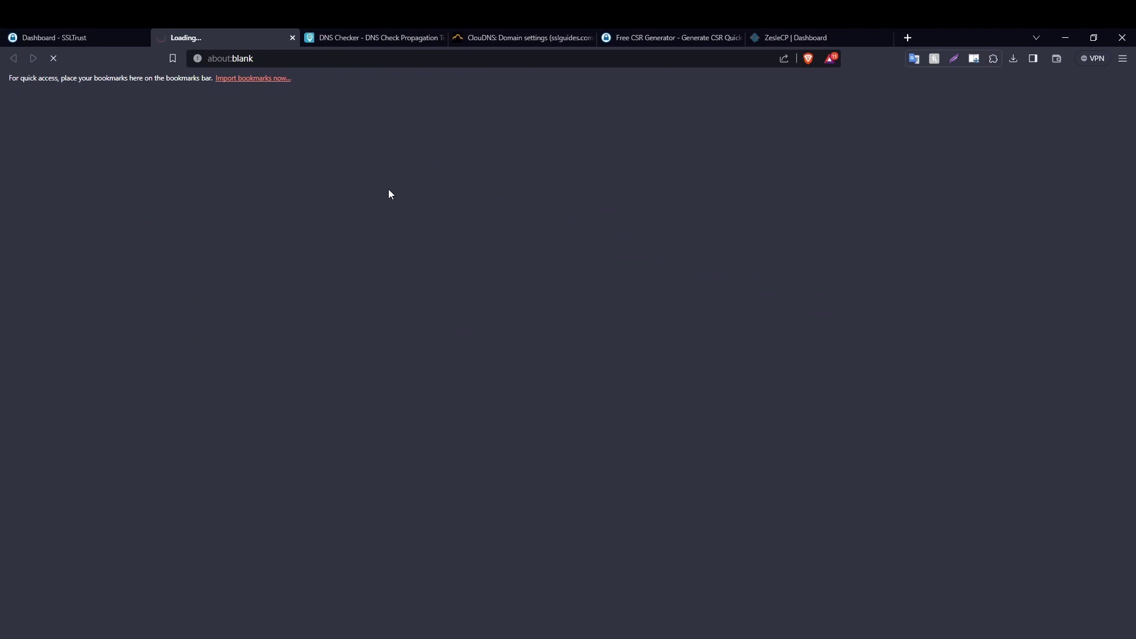
Recheck the CNAME validation in Sectigo, then open the issued certificate's collection page.
{"action": "scroll", "coordinate": [562, 250], "scroll_direction": "down", "scroll_amount": 3}
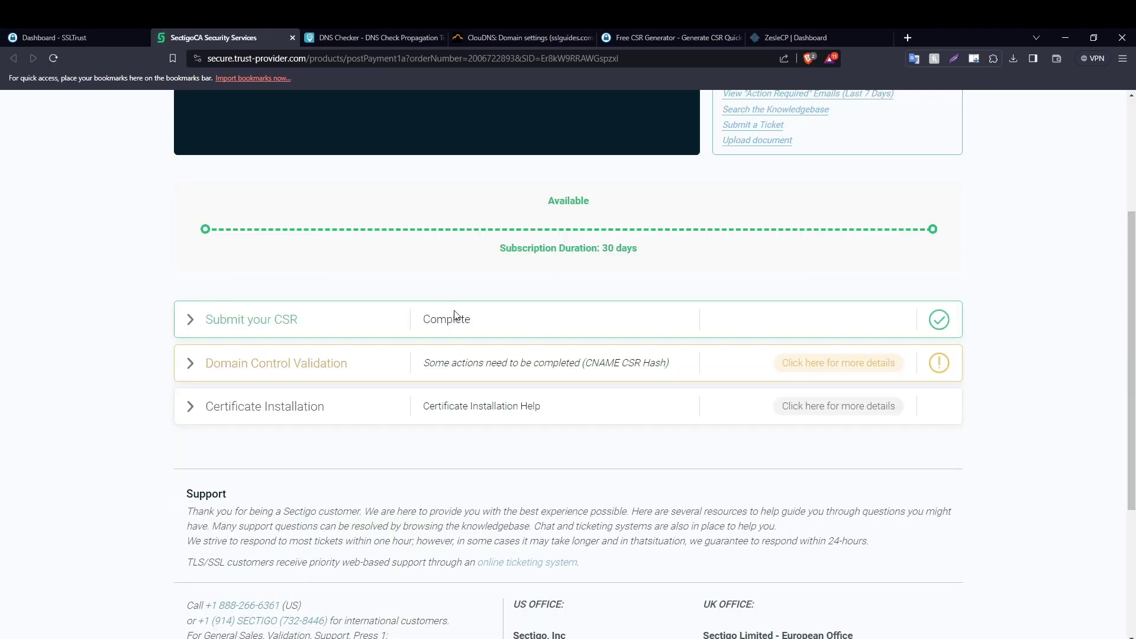
{"action": "left_click", "coordinate": [189, 363]}
{"action": "scroll", "coordinate": [351, 330], "scroll_direction": "down", "scroll_amount": 3}
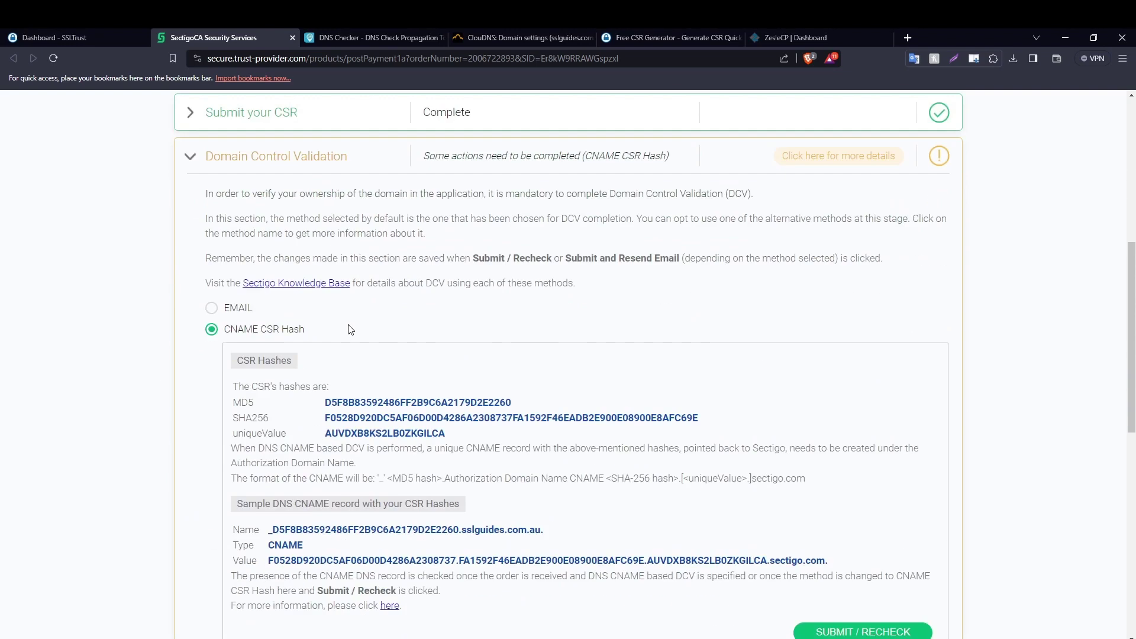
{"action": "scroll", "coordinate": [351, 330], "scroll_direction": "down", "scroll_amount": 2}
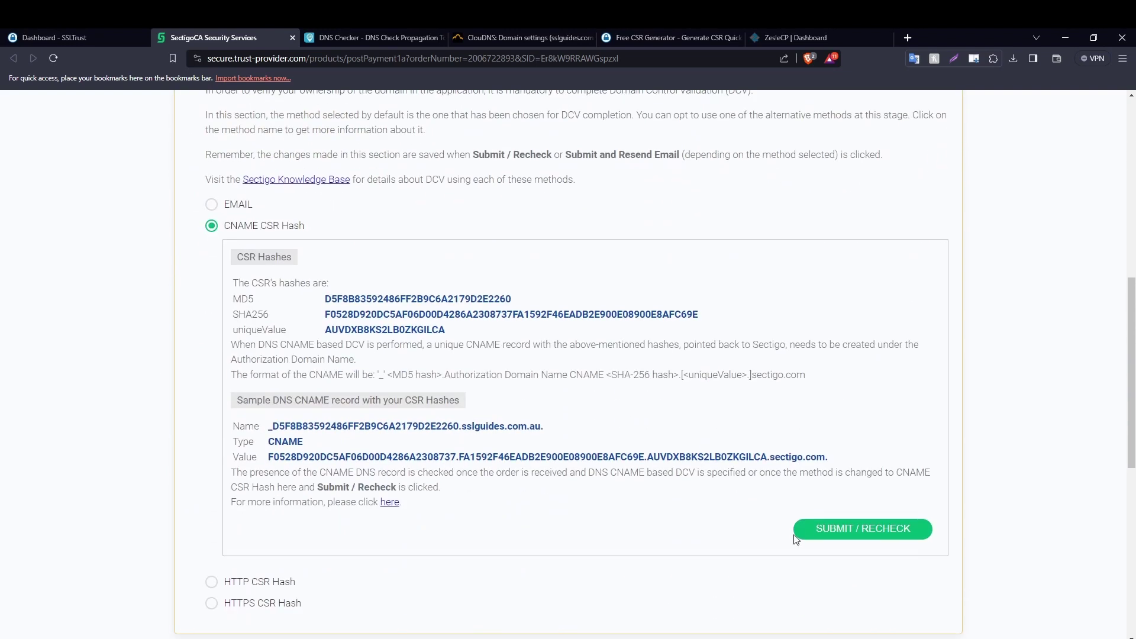
{"action": "left_click", "coordinate": [842, 513]}
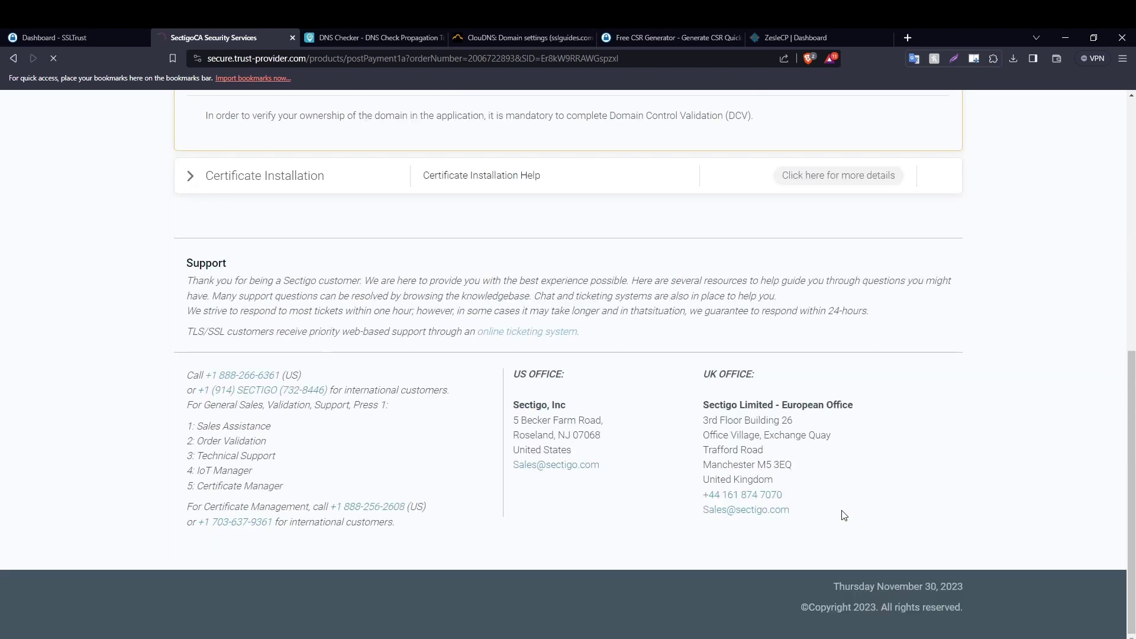
{"action": "key", "text": "ctrl+w"}
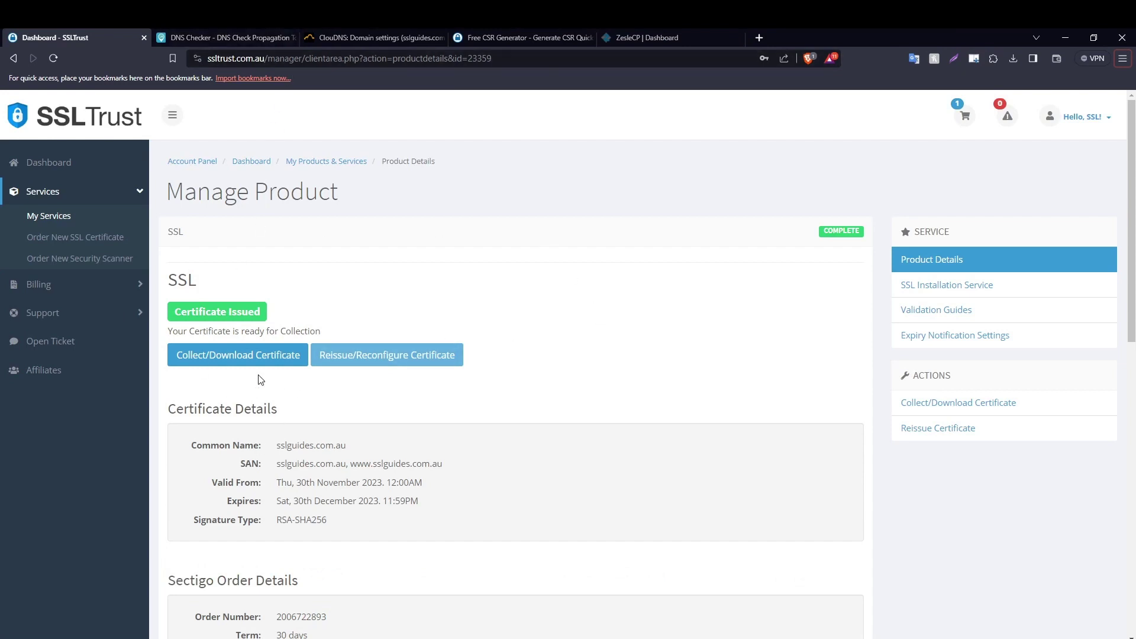
{"action": "left_click", "coordinate": [222, 361]}
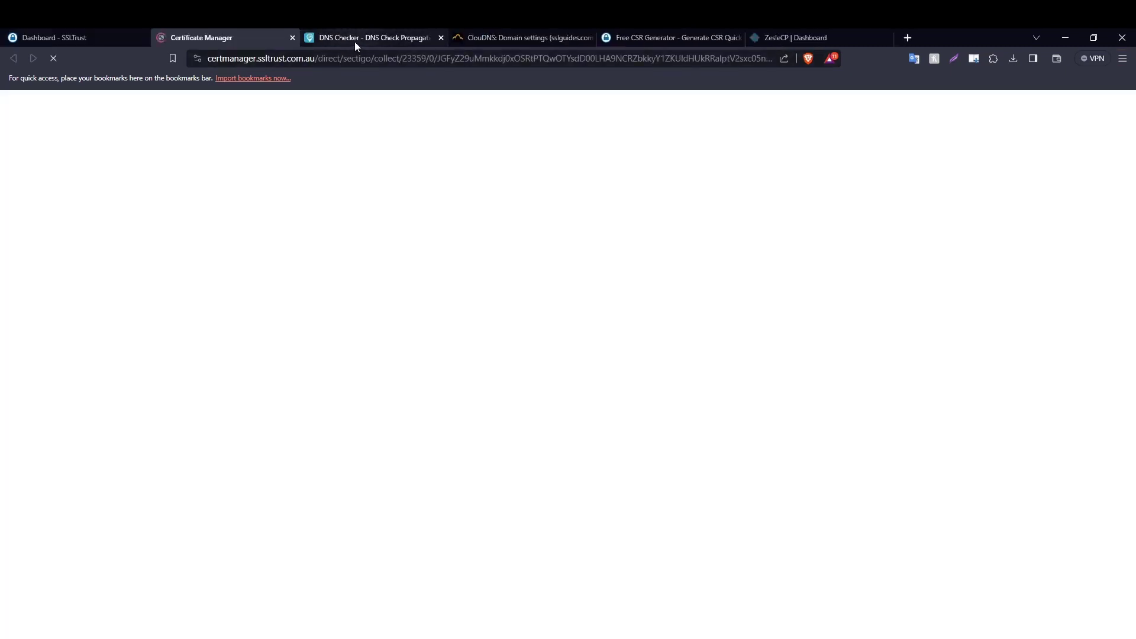
{"action": "left_click", "coordinate": [354, 39]}
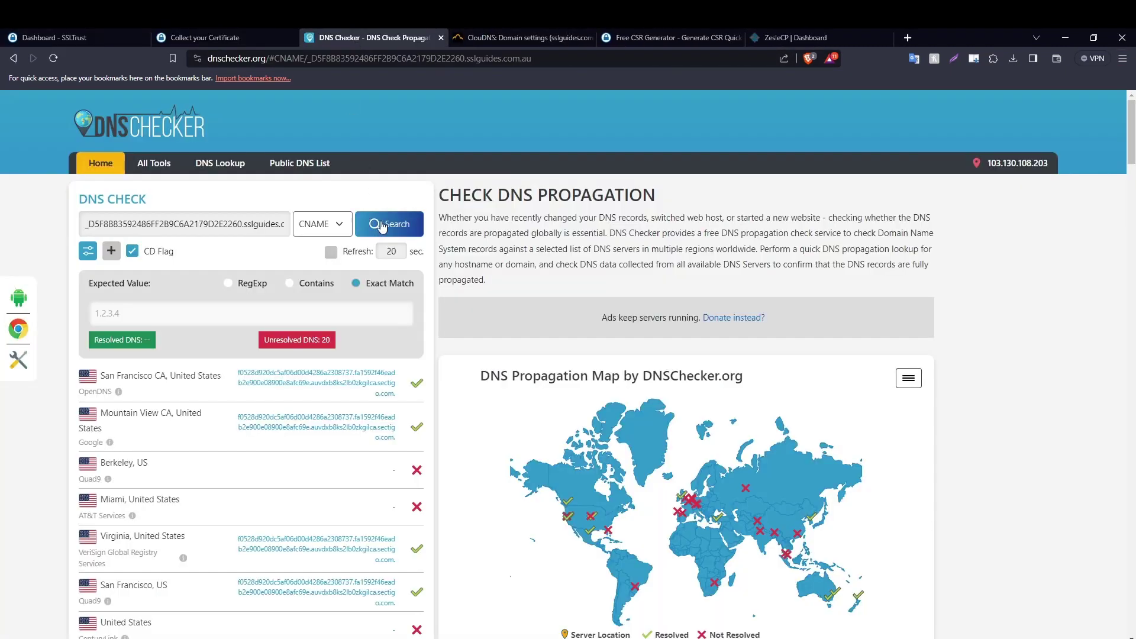
{"action": "scroll", "coordinate": [615, 359], "scroll_direction": "down", "scroll_amount": 2}
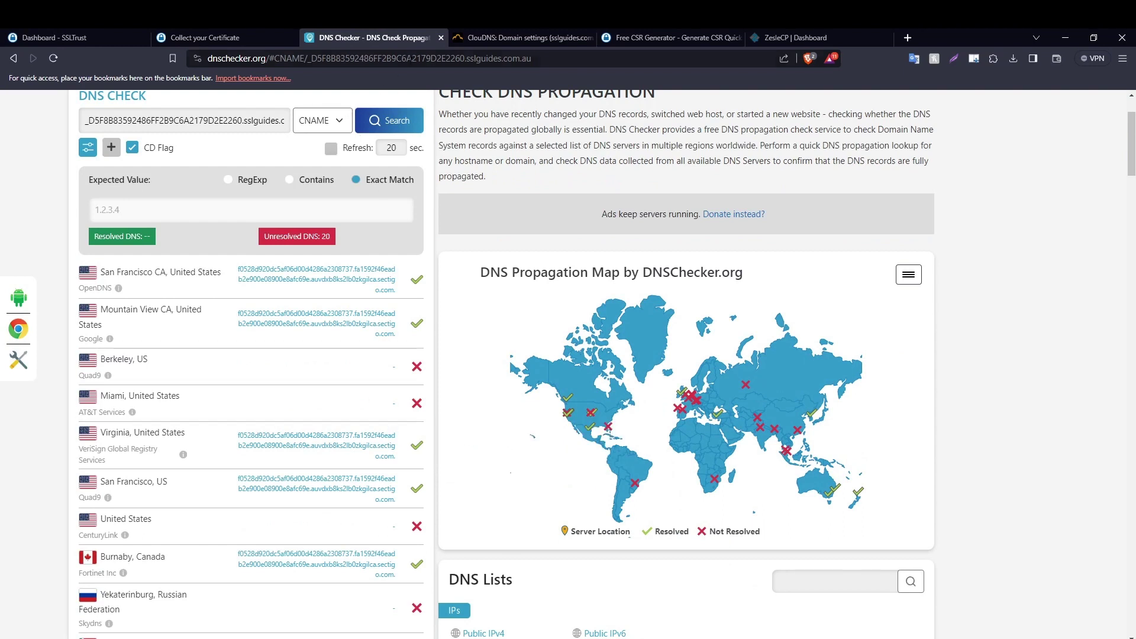
{"action": "left_click", "coordinate": [442, 40]}
Close the ClouDNS tab and review the issued certificate, intermediate and root blocks.
{"action": "left_click", "coordinate": [443, 41]}
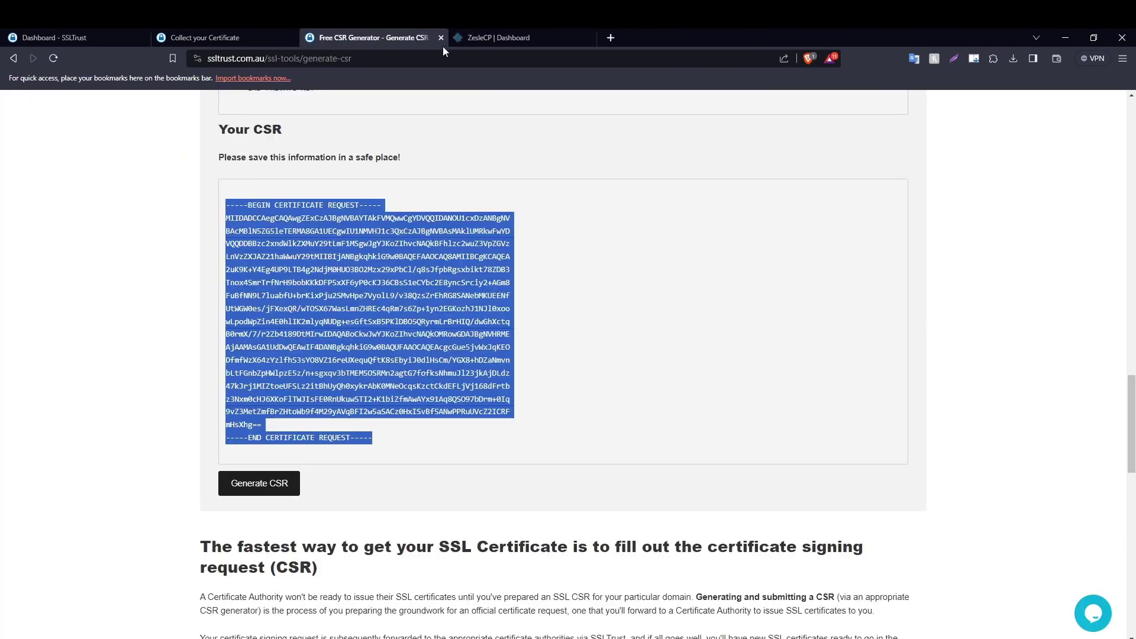
{"action": "left_click", "coordinate": [242, 30]}
{"action": "scroll", "coordinate": [313, 260], "scroll_direction": "down", "scroll_amount": 1}
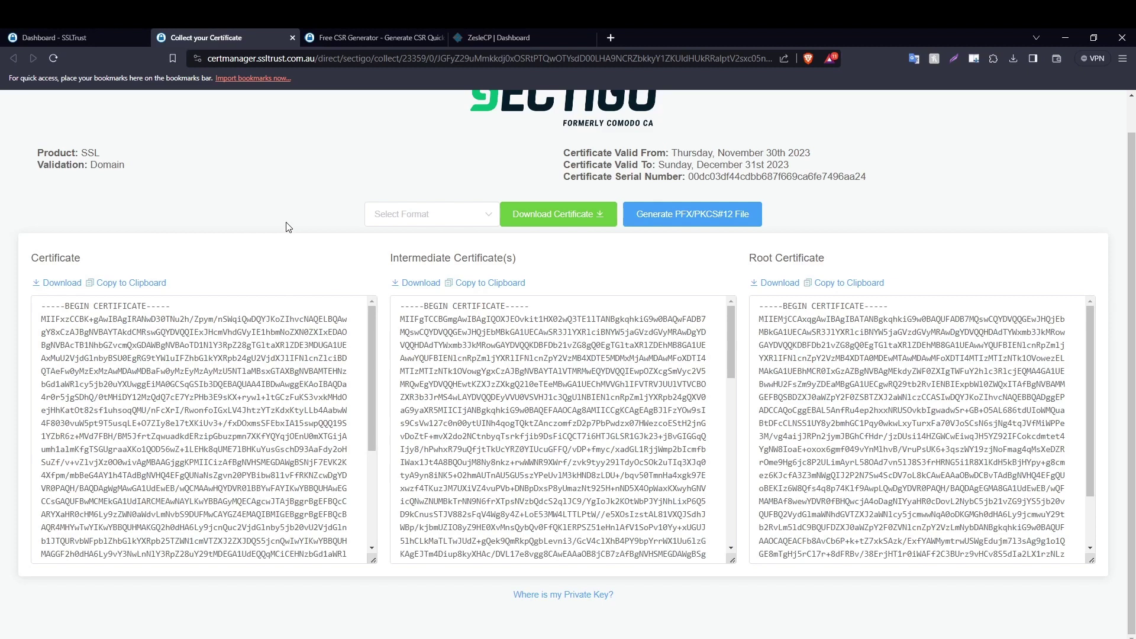
{"action": "left_click_drag", "start_coordinate": [499, 37], "coordinate": [350, 39]}
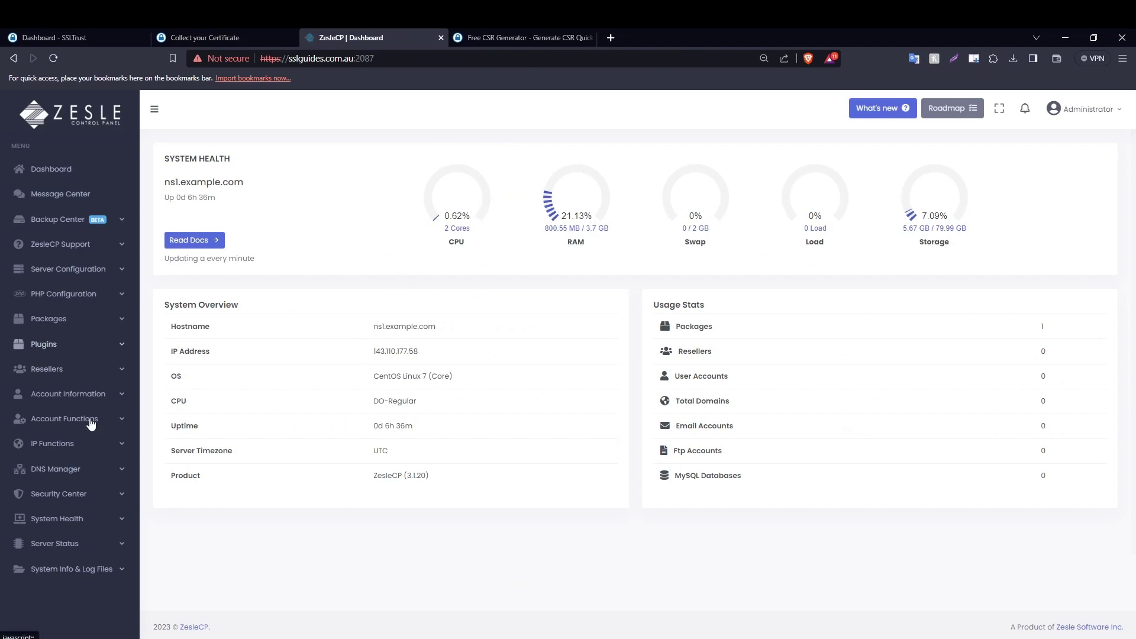
Open Configure SSL Certificate under Server Configuration in the ZesleCP sidebar.
{"action": "left_click", "coordinate": [88, 271]}
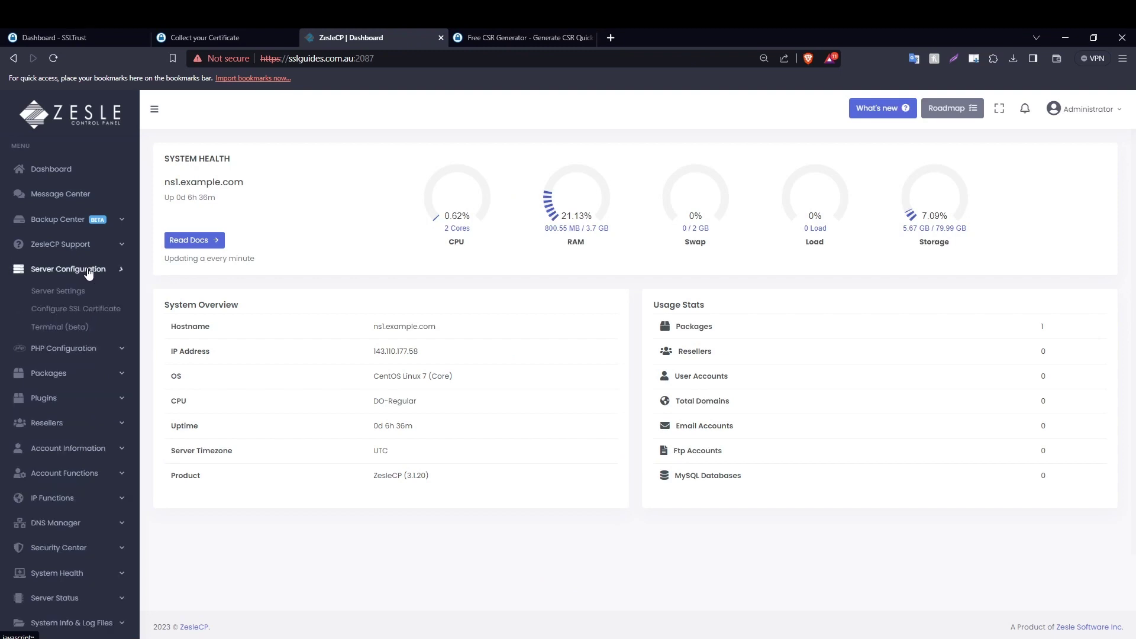
{"action": "left_click", "coordinate": [82, 314]}
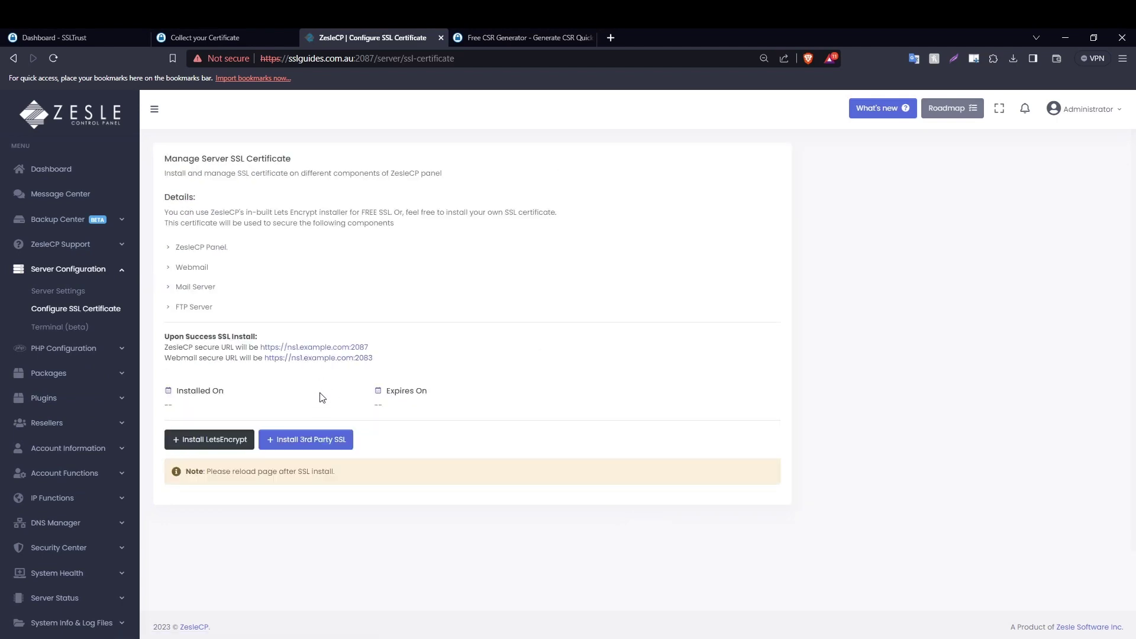
Start a 3rd Party SSL install and paste the issued certificate into the Certificate field.
{"action": "left_click", "coordinate": [319, 445]}
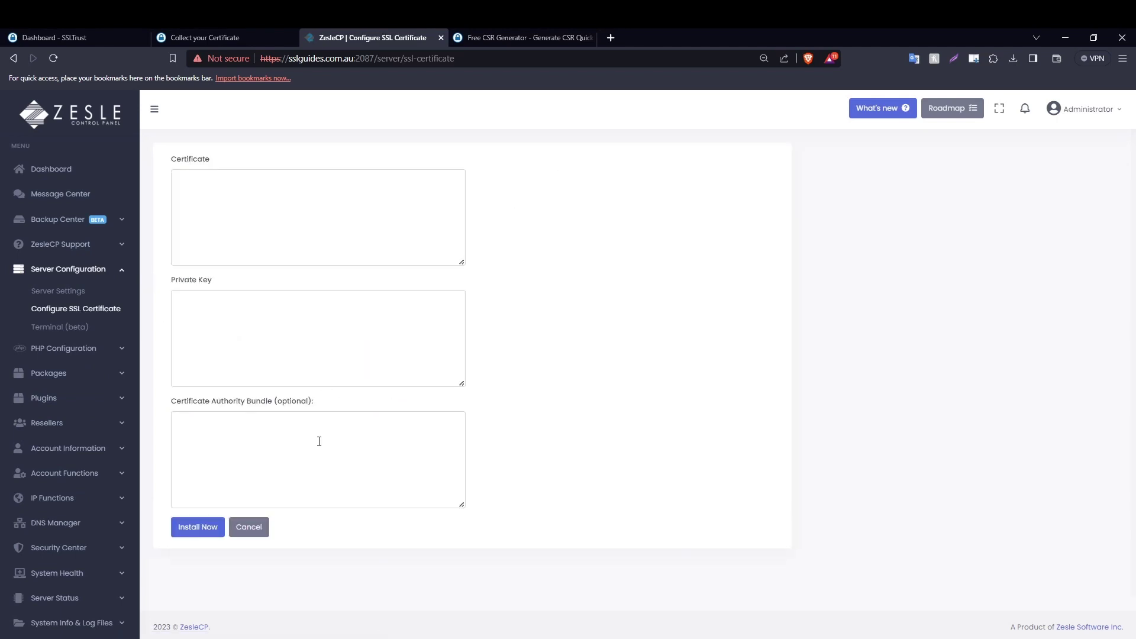
{"action": "left_click", "coordinate": [235, 34]}
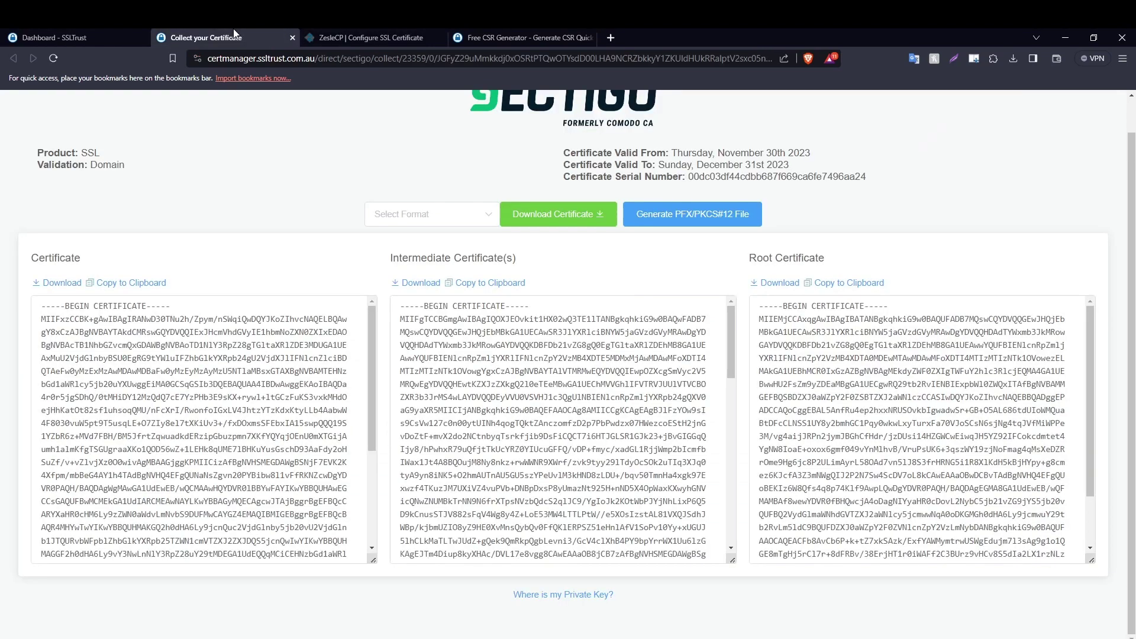
{"action": "left_click", "coordinate": [133, 284]}
{"action": "left_click", "coordinate": [379, 38]}
{"action": "left_click", "coordinate": [252, 210]}
{"action": "key", "text": "ctrl+v"}
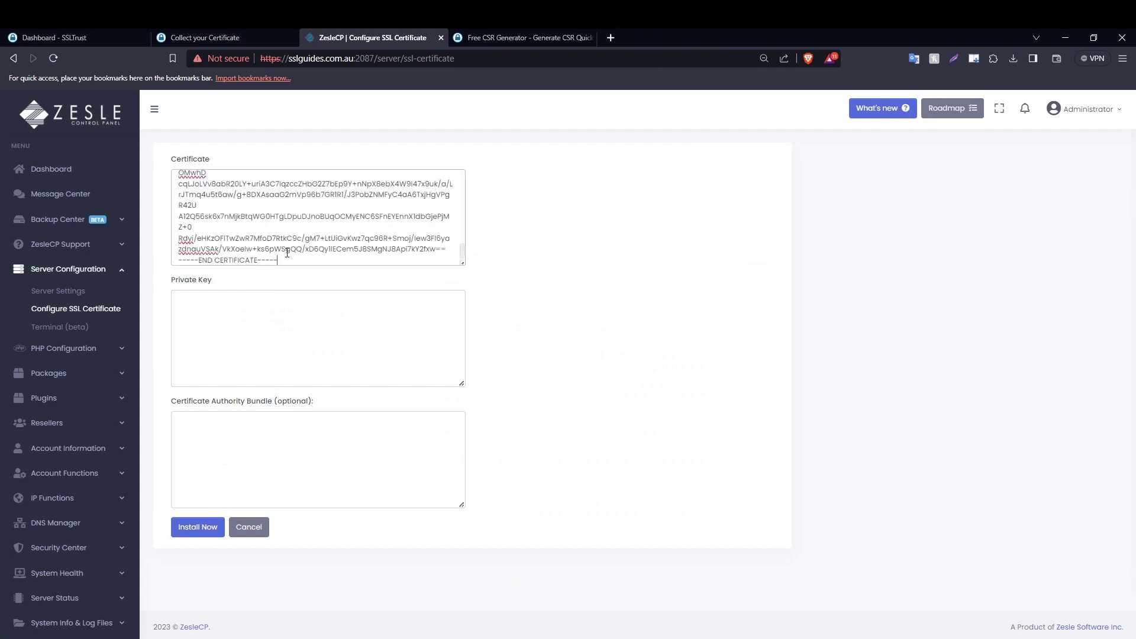
Paste the intermediate certificate into the Certificate Authority Bundle field.
{"action": "left_click", "coordinate": [247, 30]}
{"action": "left_click", "coordinate": [474, 284]}
{"action": "left_click", "coordinate": [361, 37]}
{"action": "left_click", "coordinate": [238, 447]}
{"action": "key", "text": "ctrl+v"}
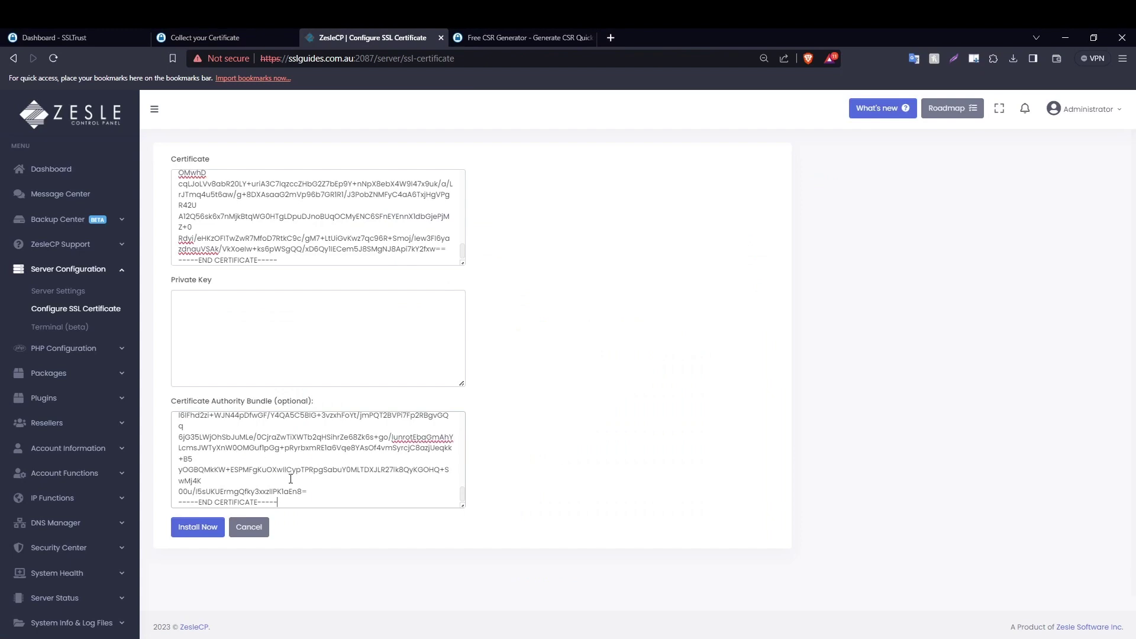
{"action": "scroll", "coordinate": [296, 485], "scroll_direction": "up", "scroll_amount": 5}
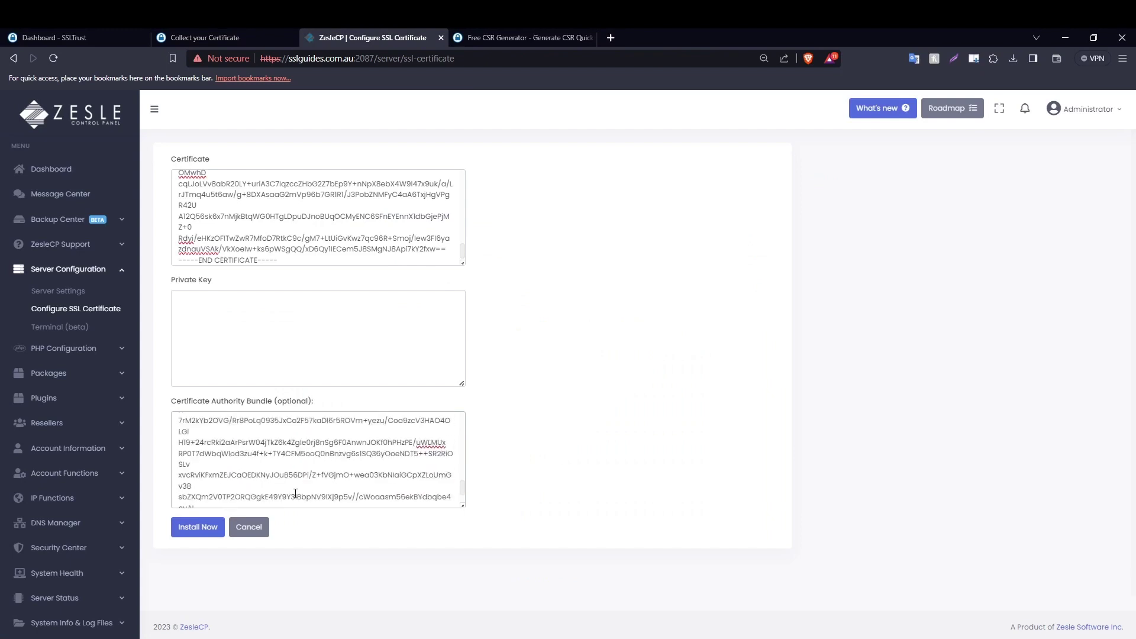
{"action": "scroll", "coordinate": [283, 449], "scroll_direction": "up", "scroll_amount": 5}
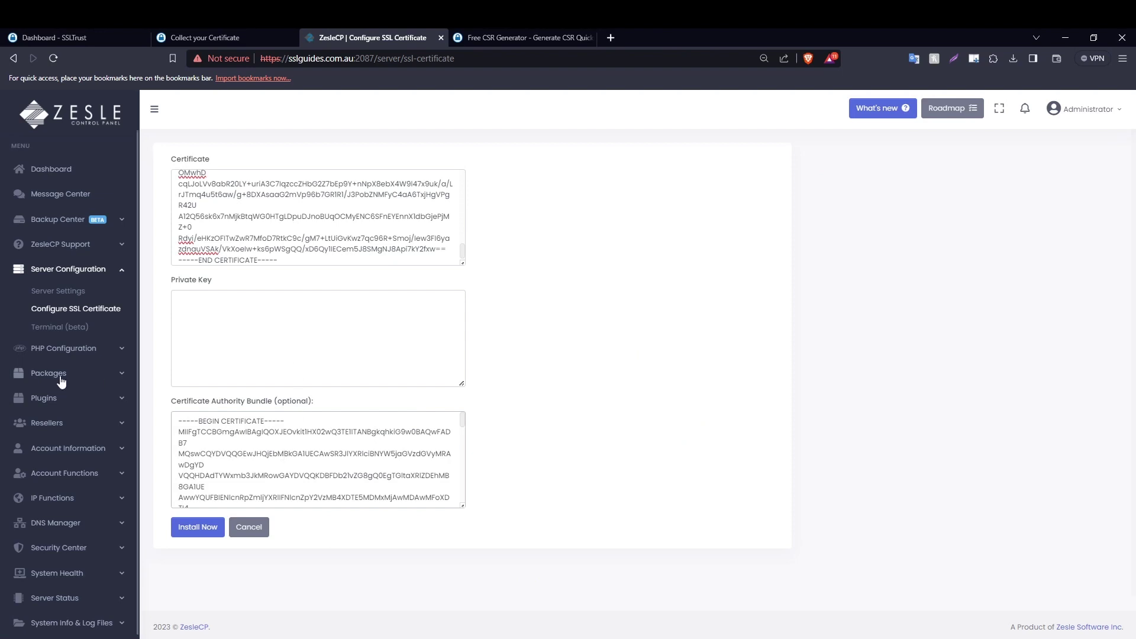
{"action": "left_click", "coordinate": [480, 34]}
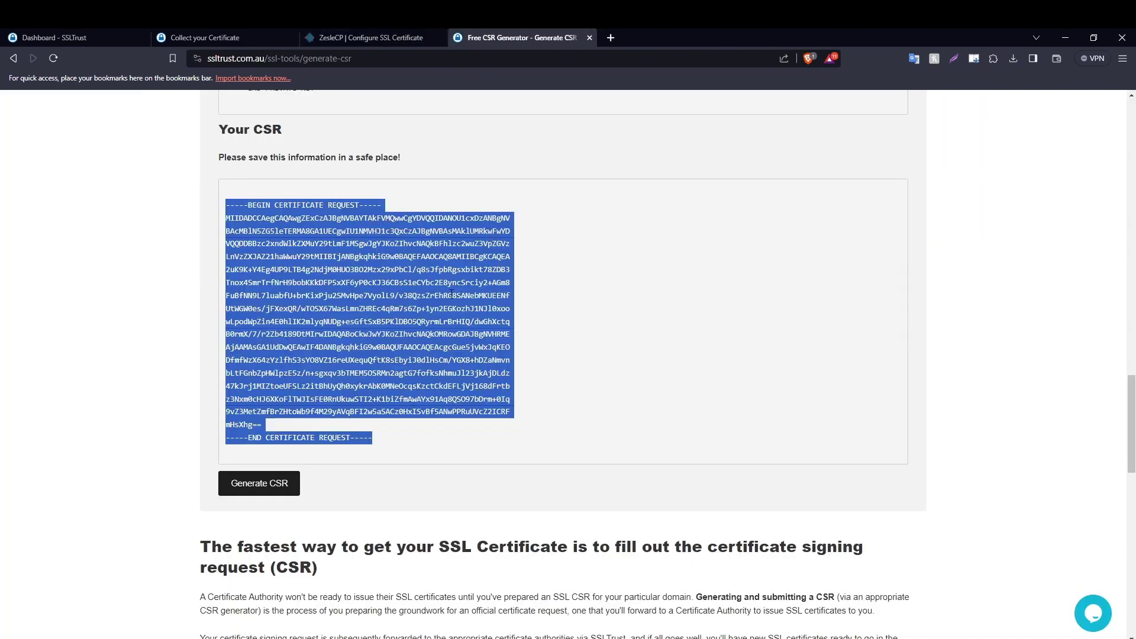
Copy the entire generated private server key from BEGIN to END in SSLTrust's CSR Generator.
{"action": "scroll", "coordinate": [451, 295], "scroll_direction": "up", "scroll_amount": 9}
{"action": "scroll", "coordinate": [414, 415], "scroll_direction": "down", "scroll_amount": 2}
{"action": "left_click_drag", "start_coordinate": [348, 514], "coordinate": [224, 261]}
{"action": "scroll", "coordinate": [183, 426], "scroll_direction": "up", "scroll_amount": 2}
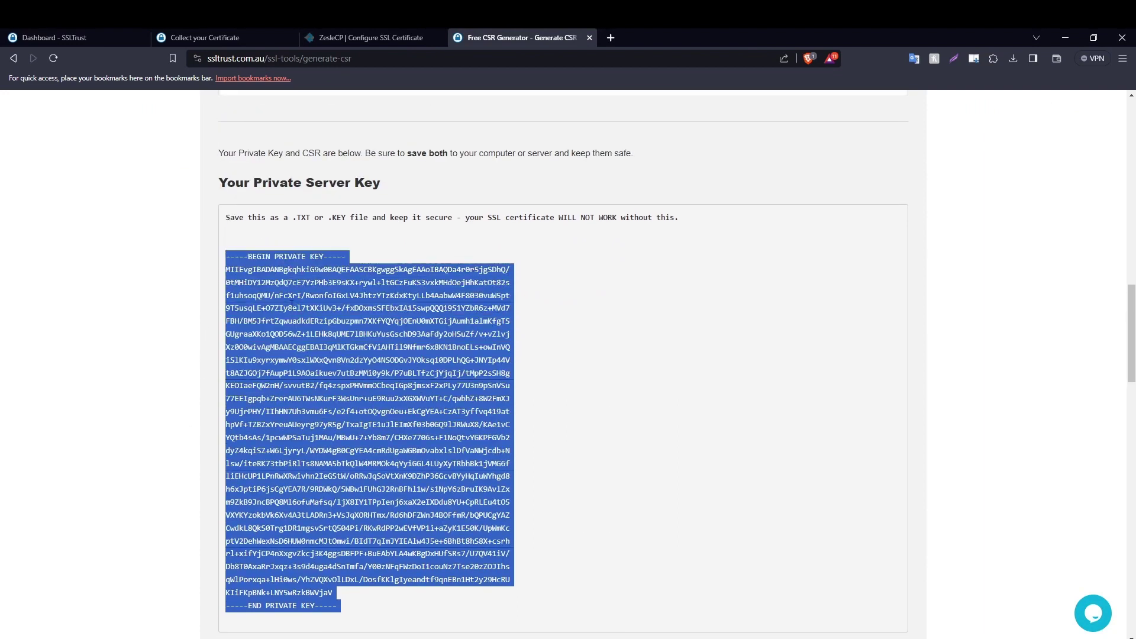
{"action": "right_click", "coordinate": [289, 383]}
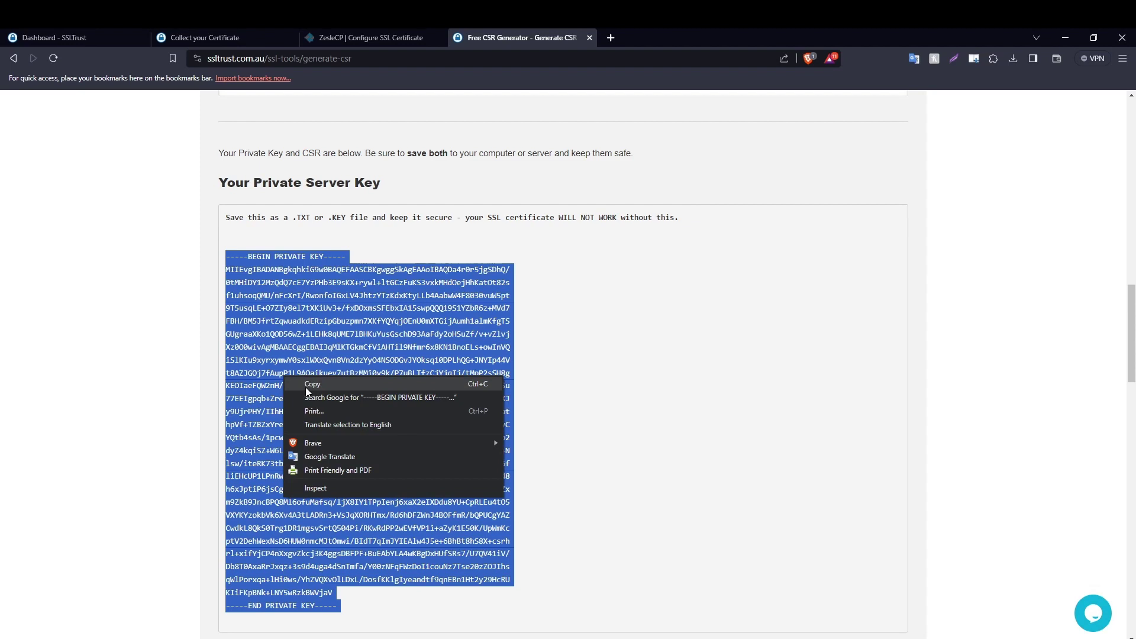
{"action": "left_click", "coordinate": [306, 386]}
{"action": "left_click_drag", "start_coordinate": [338, 605], "coordinate": [225, 256]}
{"action": "right_click", "coordinate": [251, 319]}
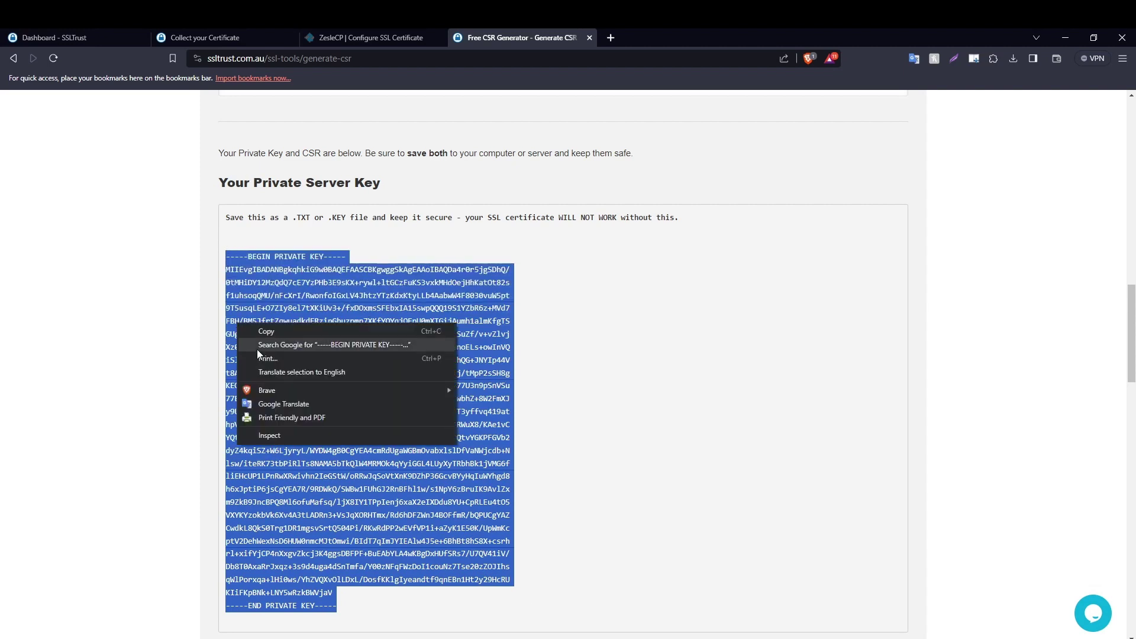
{"action": "left_click", "coordinate": [258, 331]}
Return to the ZesleCP SSL install form with the empty Private Key field ready.
{"action": "left_click", "coordinate": [260, 37]}
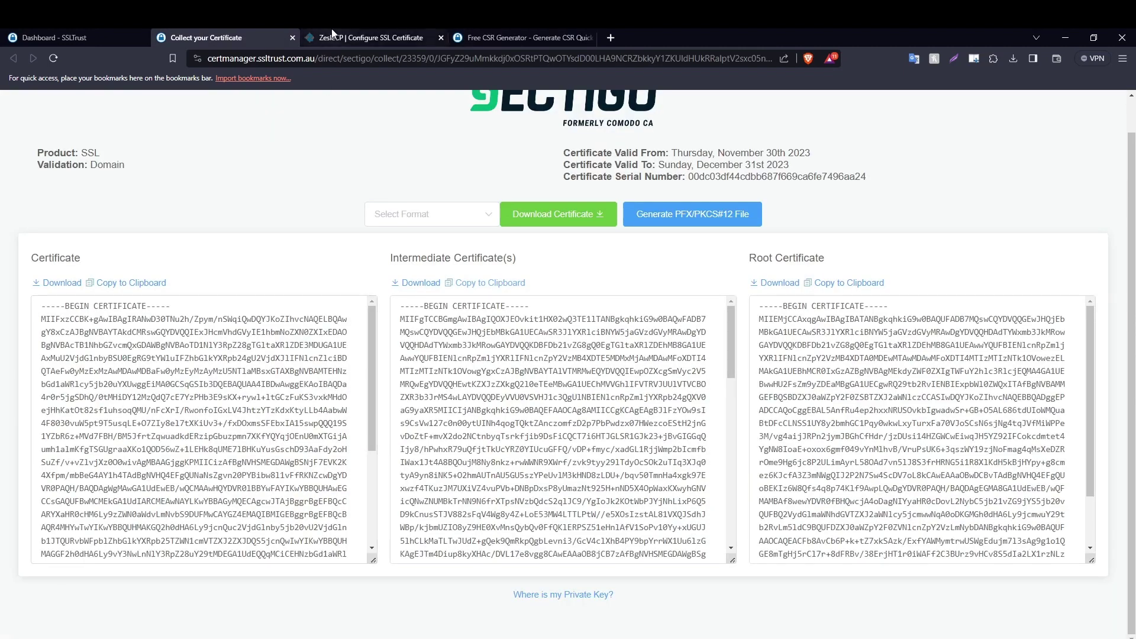
{"action": "left_click", "coordinate": [367, 37]}
{"action": "left_click", "coordinate": [252, 339]}
Paste the private key into ZesleCP's Private Key field and install the certificate.
{"action": "key", "text": "ctrl+v"}
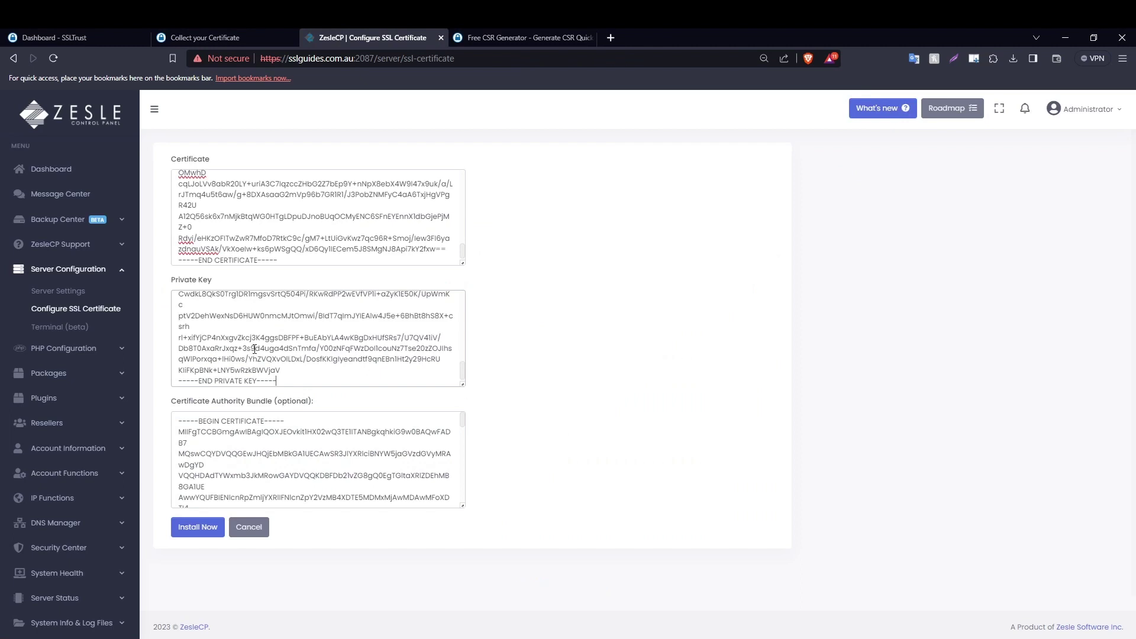
{"action": "scroll", "coordinate": [230, 464], "scroll_direction": "down", "scroll_amount": 3}
{"action": "left_click", "coordinate": [196, 530]}
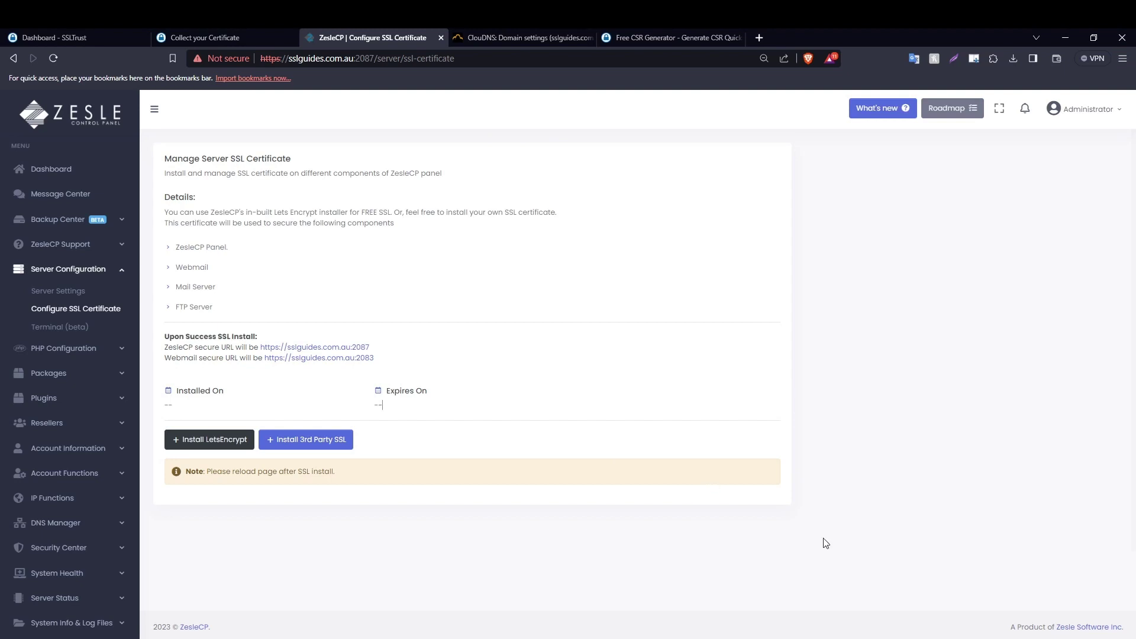
{"action": "left_click", "coordinate": [755, 30]}
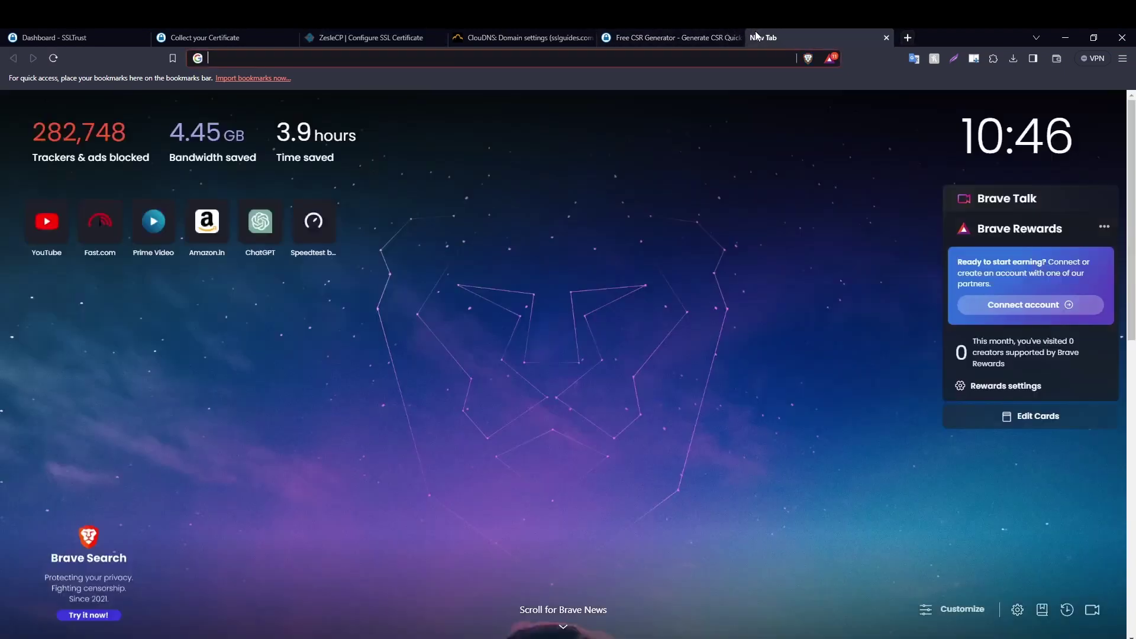
{"action": "type", "text": "https:"}
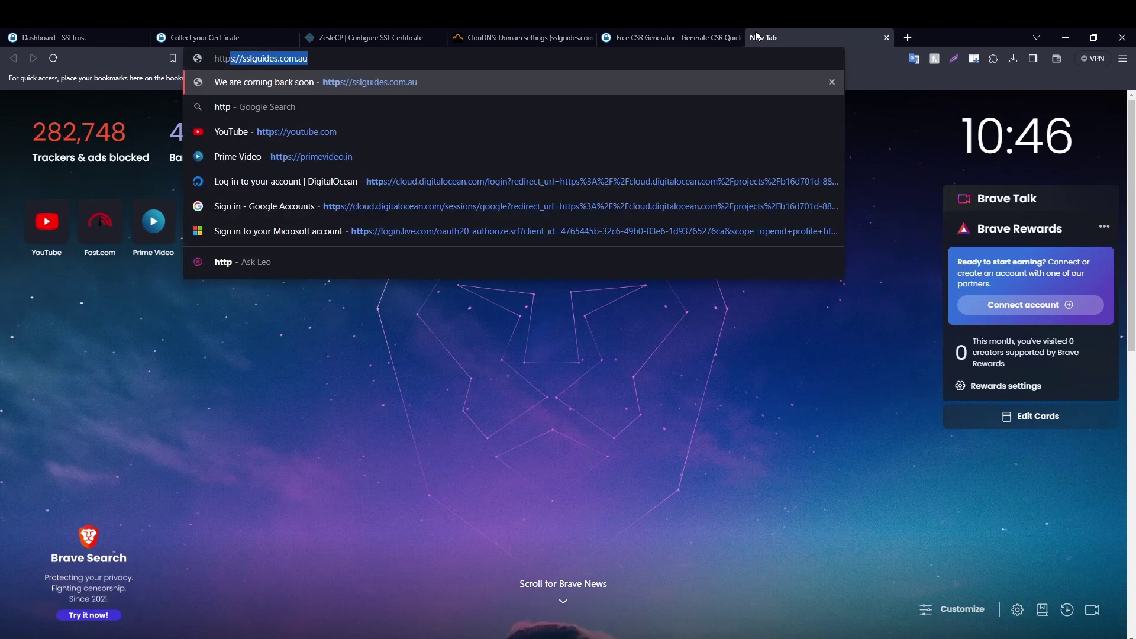
{"action": "type", "text": "//ss"}
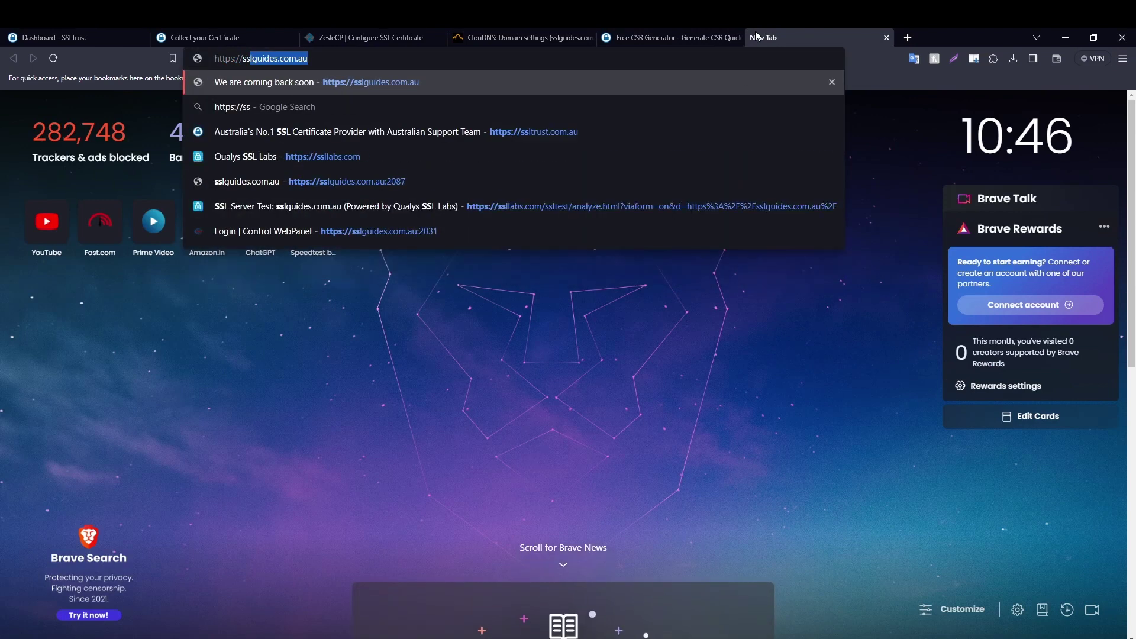
{"action": "type", "text": "lguides"}
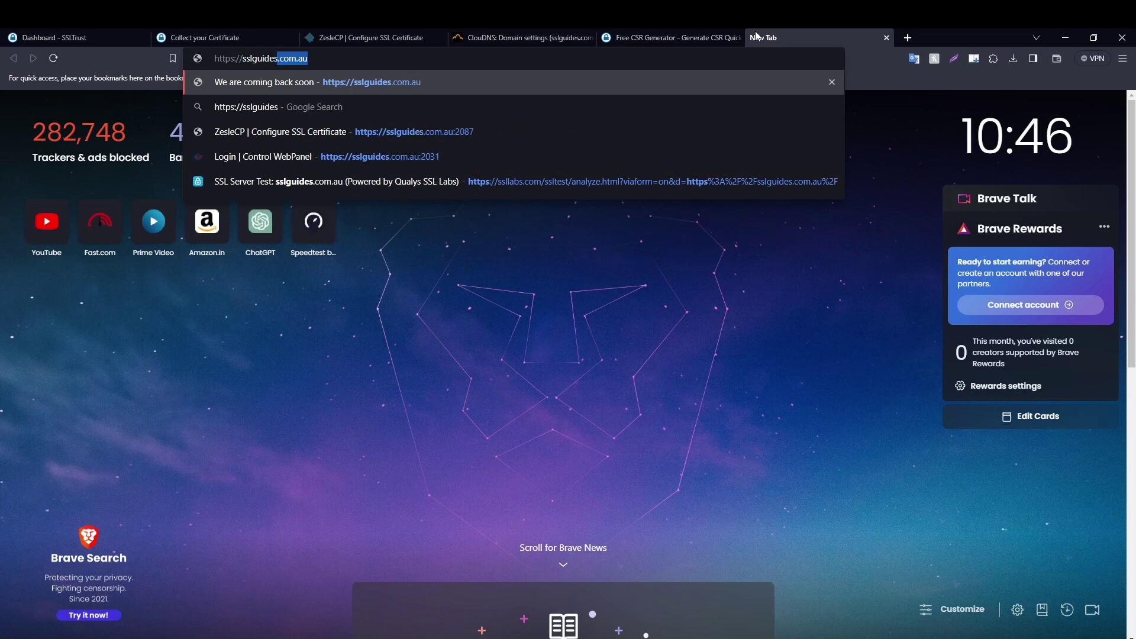
{"action": "key", "text": "Return"}
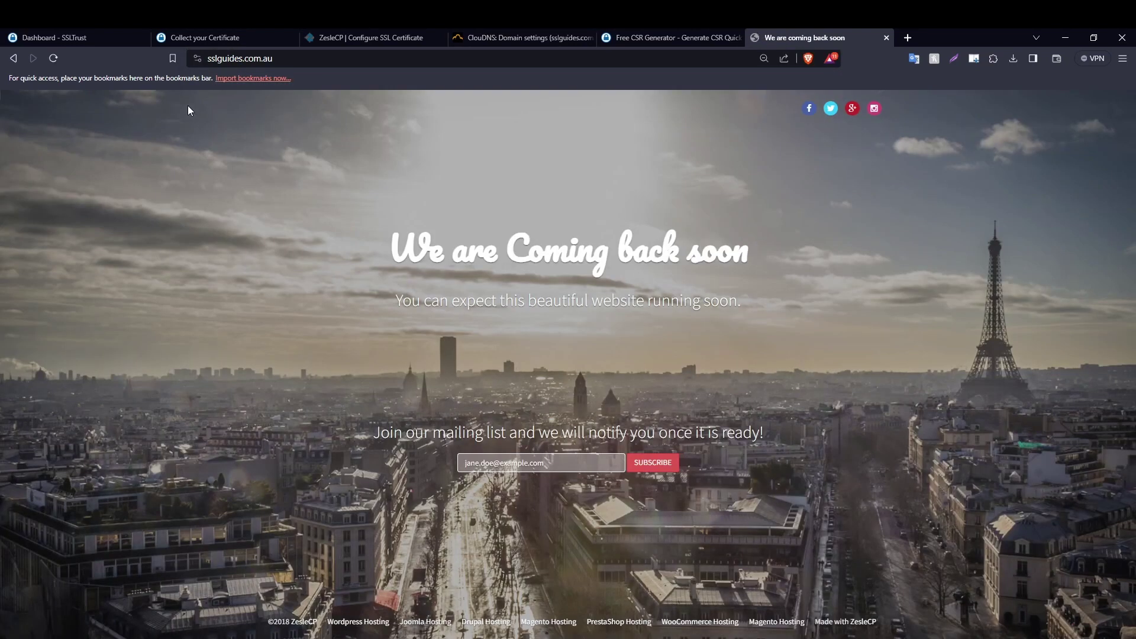
Check the site info to confirm the connection is secure and the certificate is valid.
{"action": "left_click", "coordinate": [197, 58]}
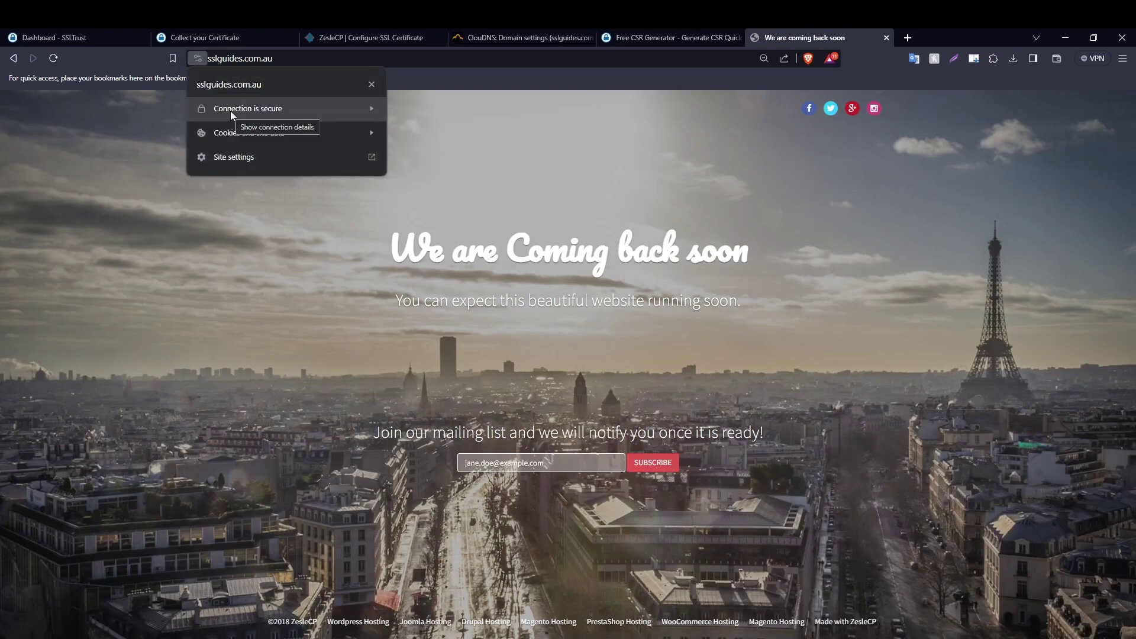
{"action": "left_click", "coordinate": [238, 109]}
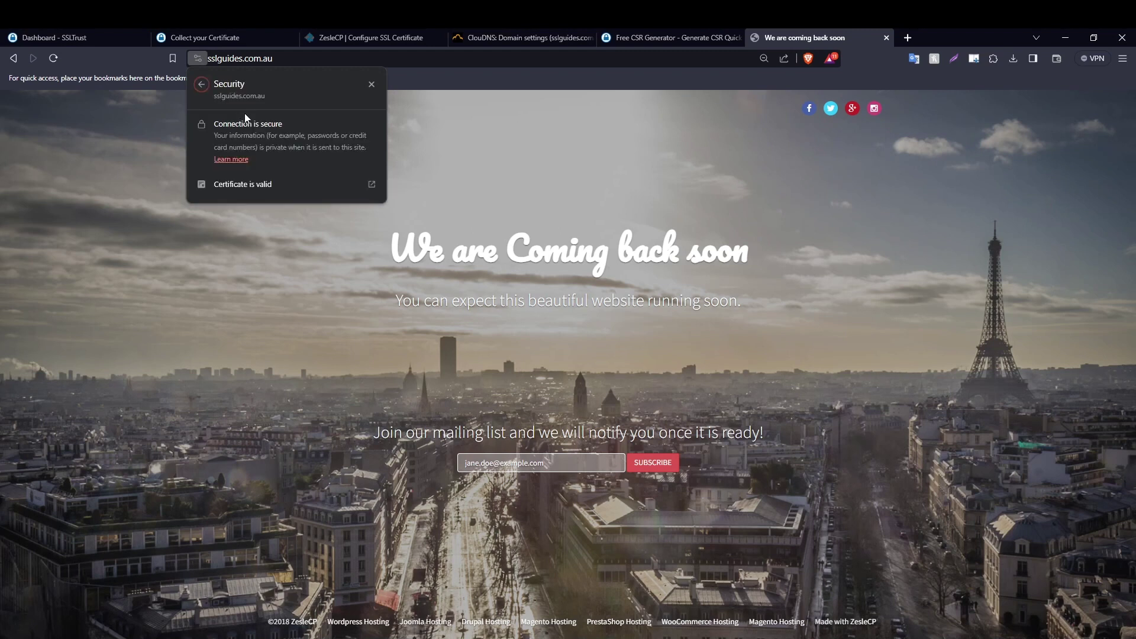
{"action": "left_click", "coordinate": [270, 182]}
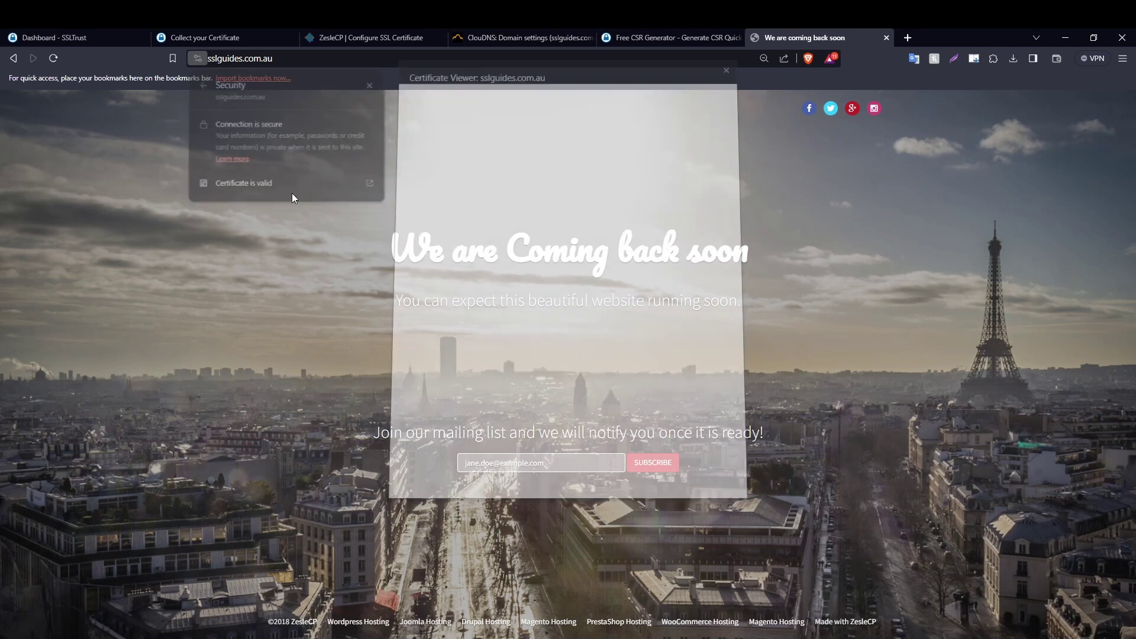